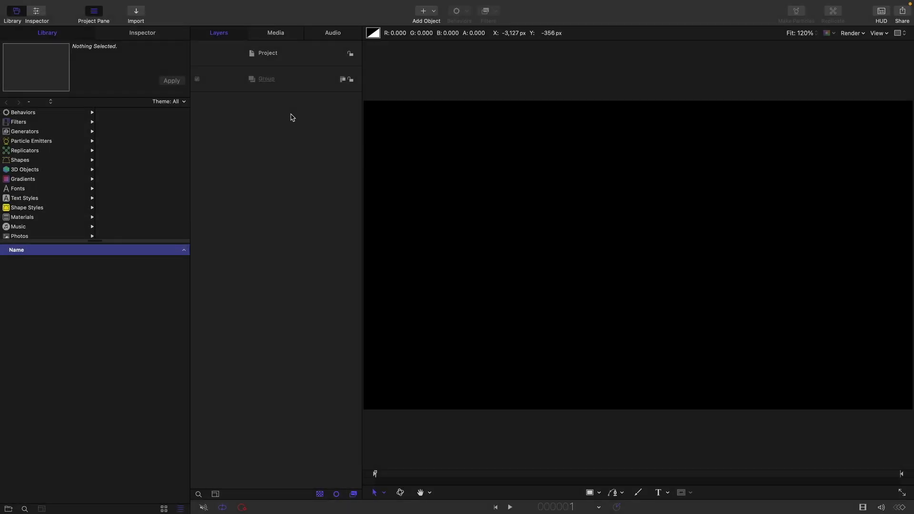
# Import pexels-enrico-hanel-3409494-5729317.jpg from the Assets folder into the selected Group.
pyautogui.click(208, 52)
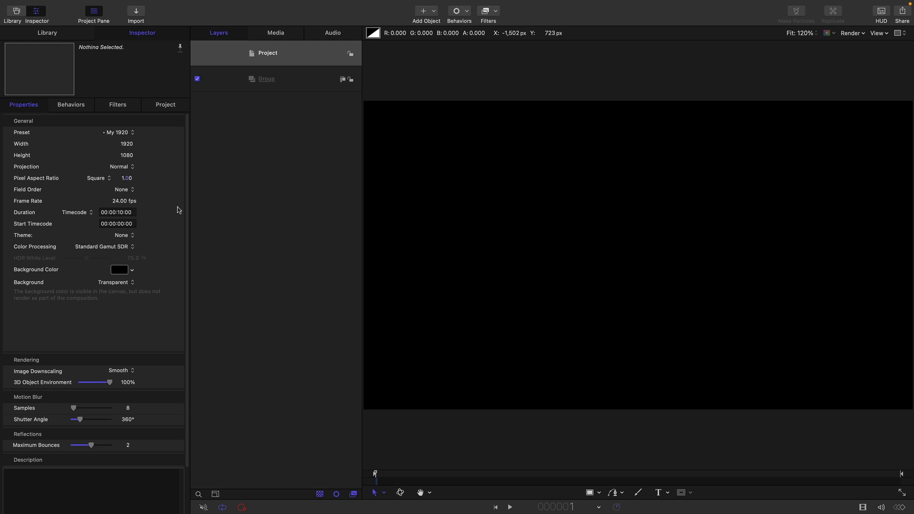
pyautogui.click(288, 78)
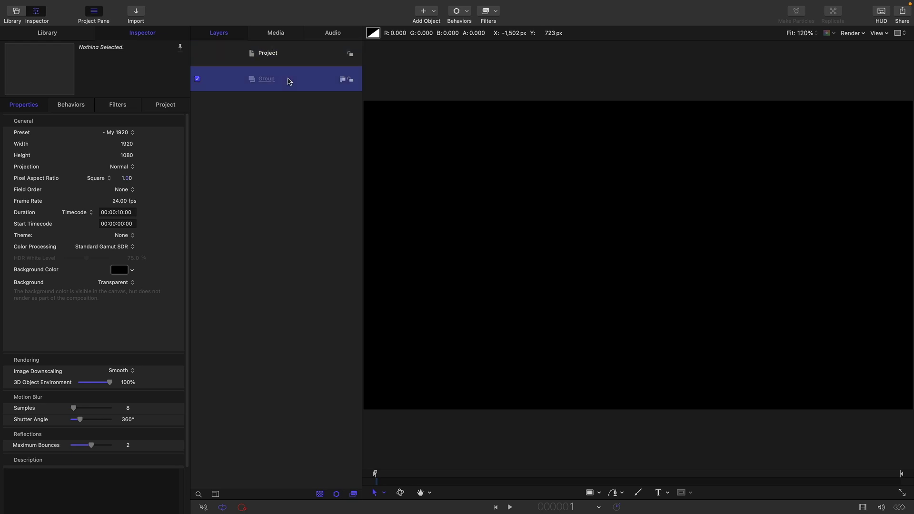
pyautogui.click(136, 12)
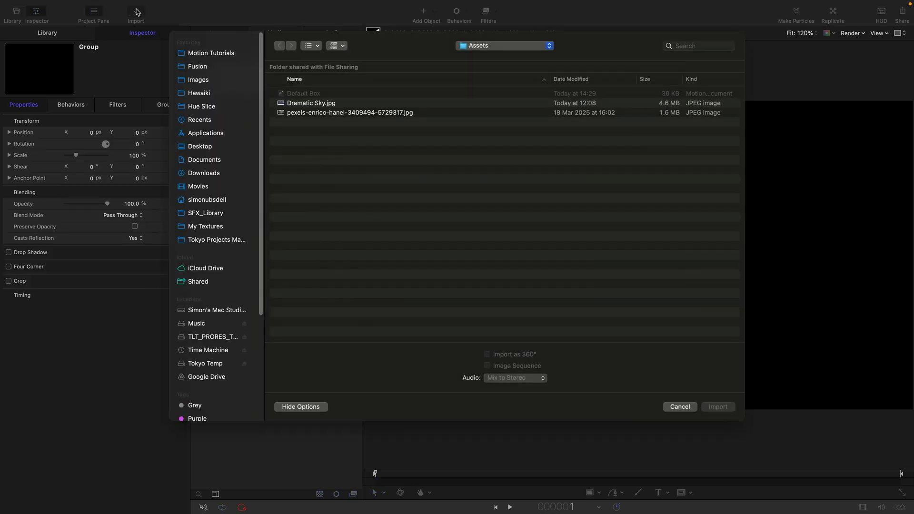
pyautogui.click(323, 115)
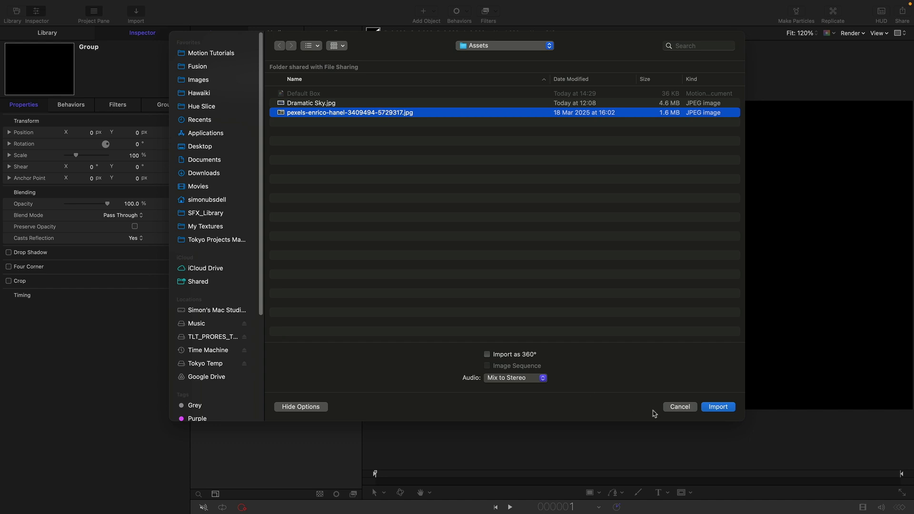
pyautogui.click(718, 407)
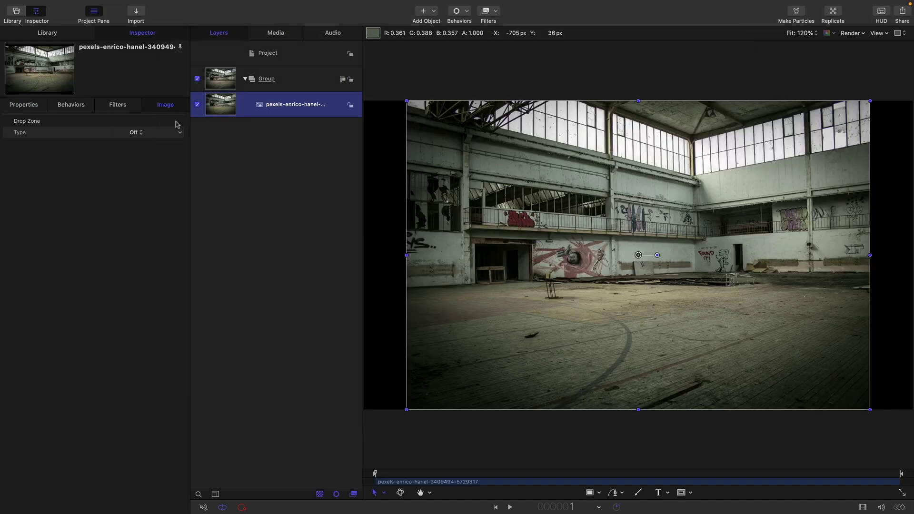
# Scale the hall photo layer to 37% so it fills the frame.
pyautogui.click(24, 107)
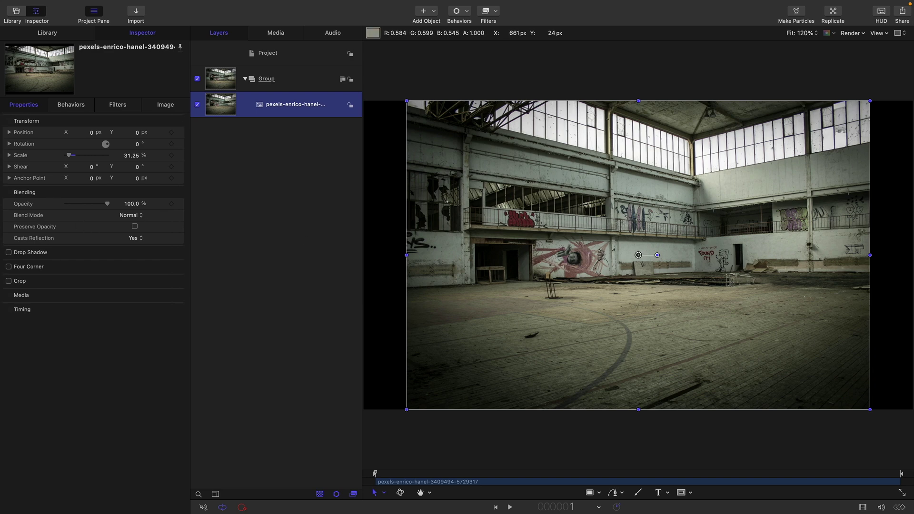
pyautogui.click(130, 155)
pyautogui.write('37')
pyautogui.press('Return')
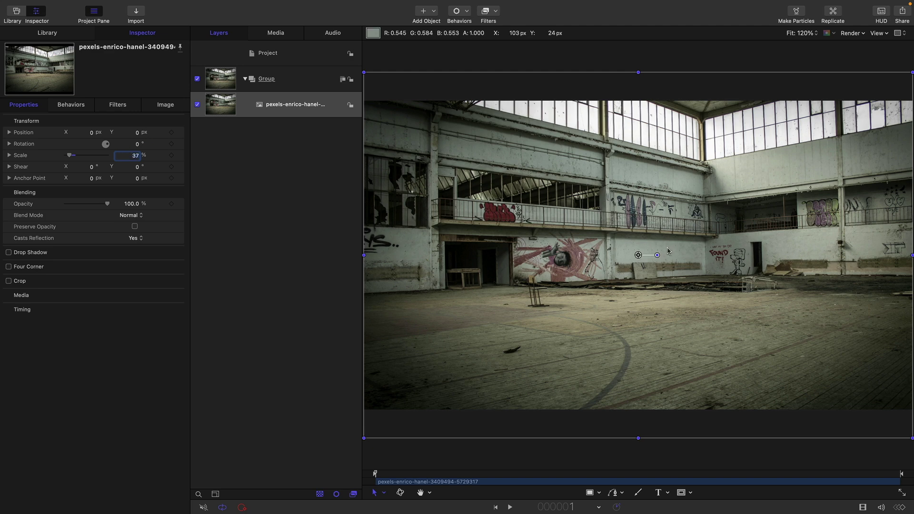
# Turn on the grid overlay and reselect the hall photo layer.
pyautogui.click(887, 33)
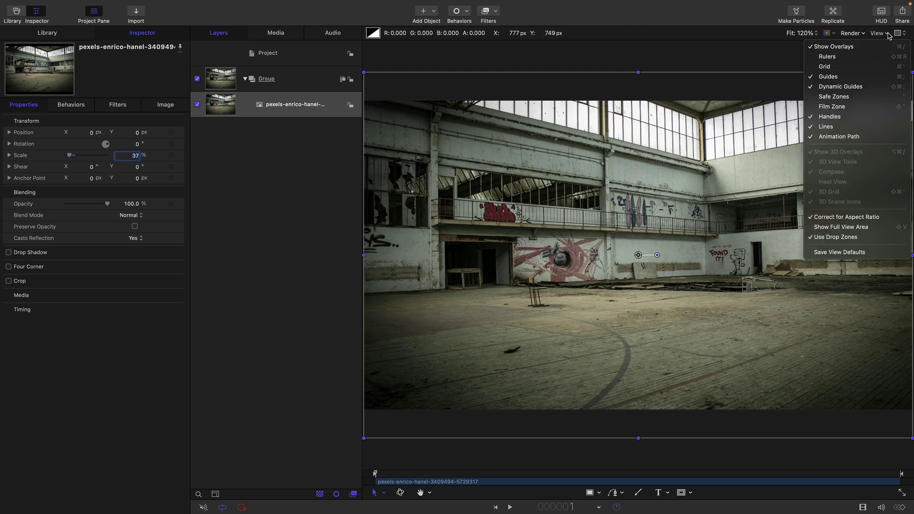
pyautogui.click(849, 66)
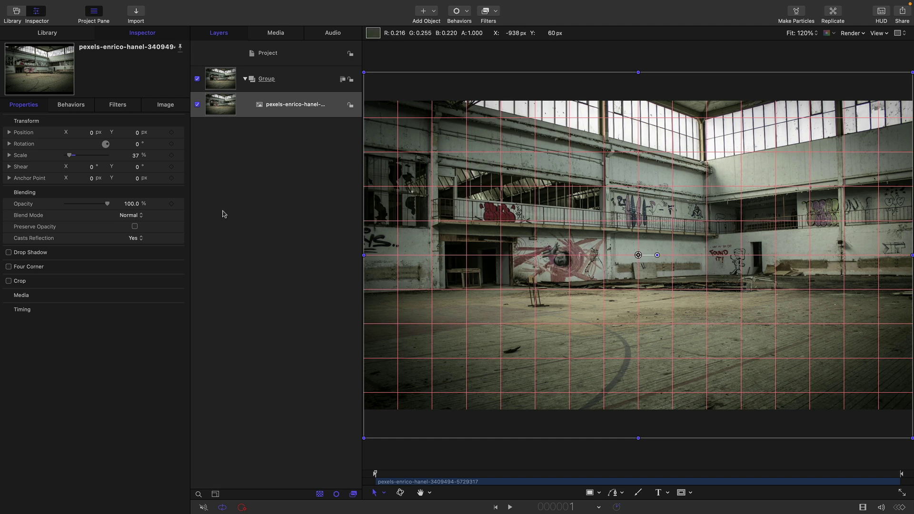
pyautogui.click(220, 104)
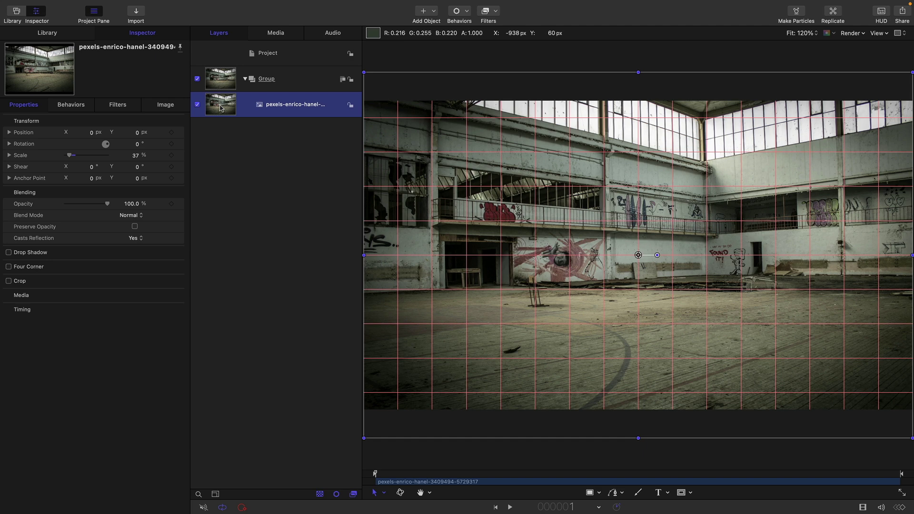
# Add a Distortion > Fisheye filter to the photo with Radius 1.33 and Amount -1.0.
pyautogui.click(496, 12)
pyautogui.moveTo(494, 72)
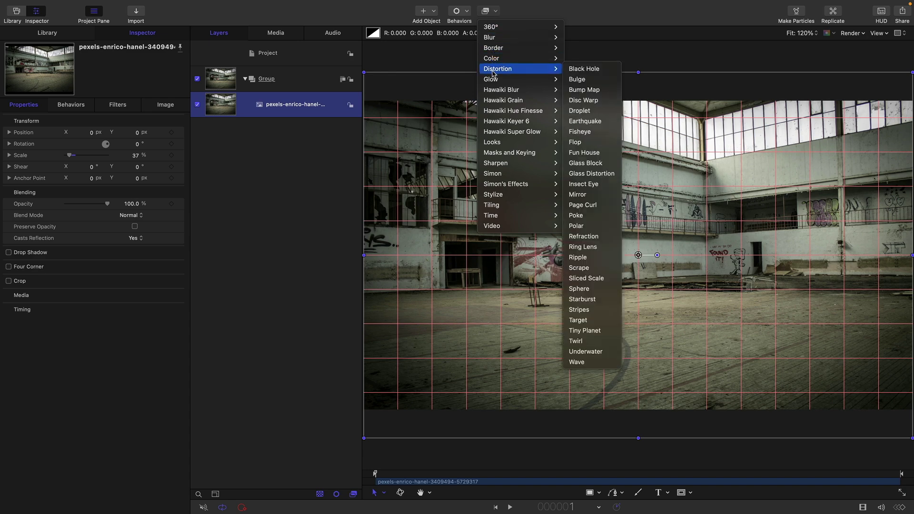
pyautogui.click(583, 132)
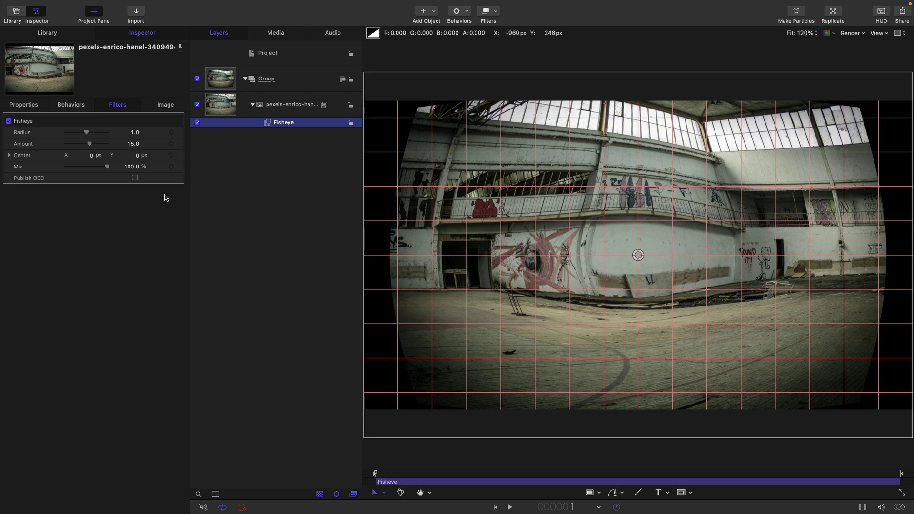
pyautogui.click(135, 132)
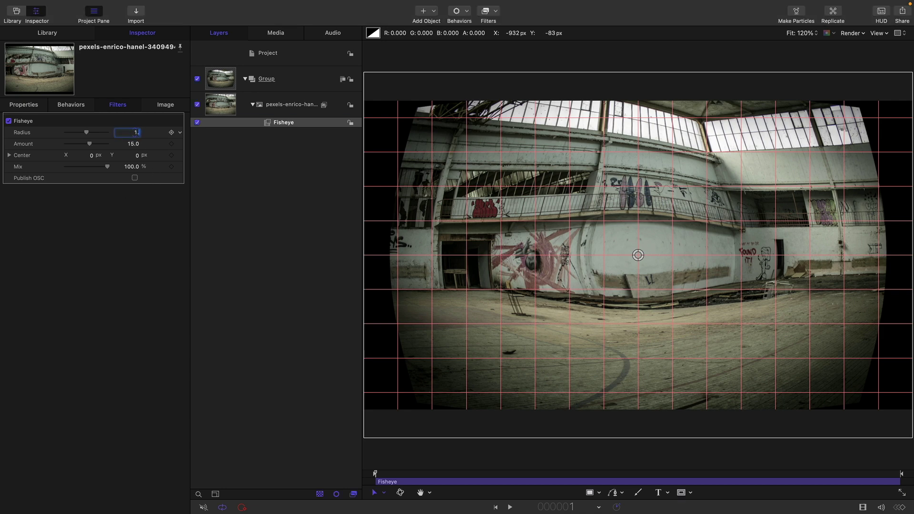
pyautogui.write('1.33')
pyautogui.press('Return')
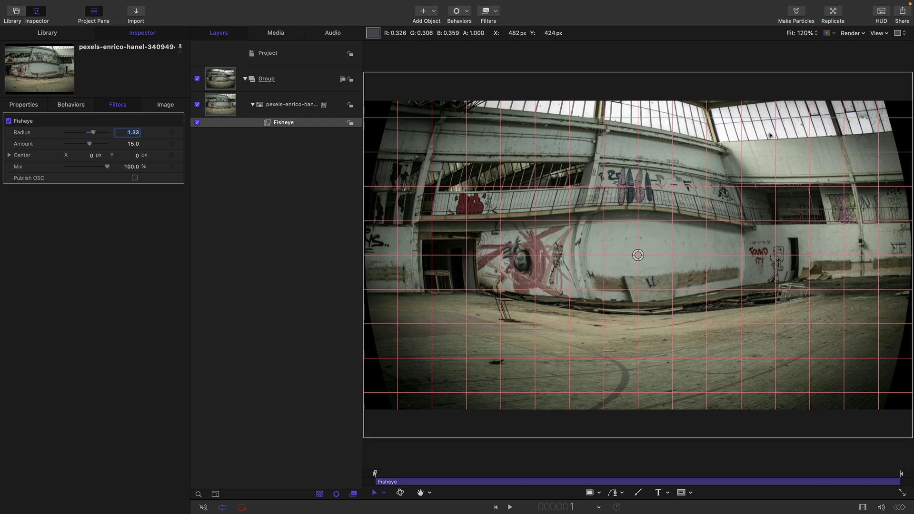
pyautogui.click(131, 144)
pyautogui.write('-1')
pyautogui.press('Return')
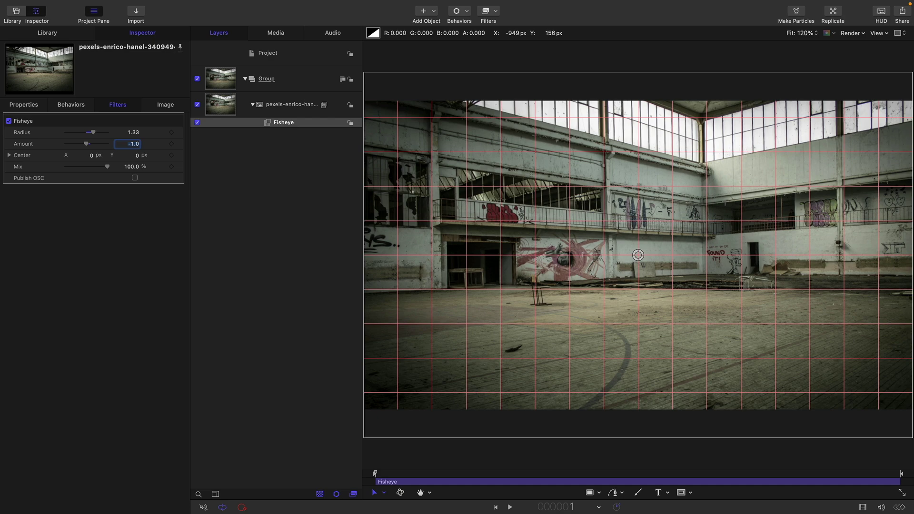
# Compare with the Fisheye off, then shift its centre to about -299, -218.
pyautogui.click(197, 122)
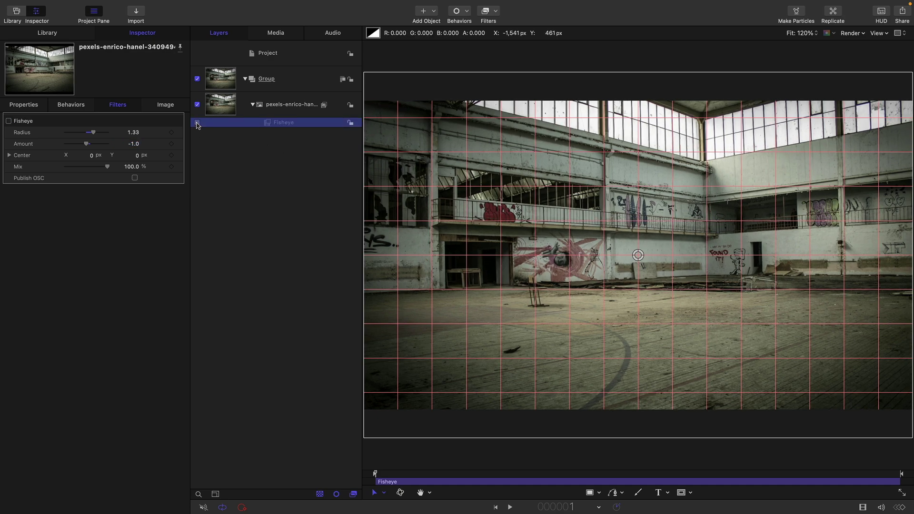
pyautogui.click(197, 122)
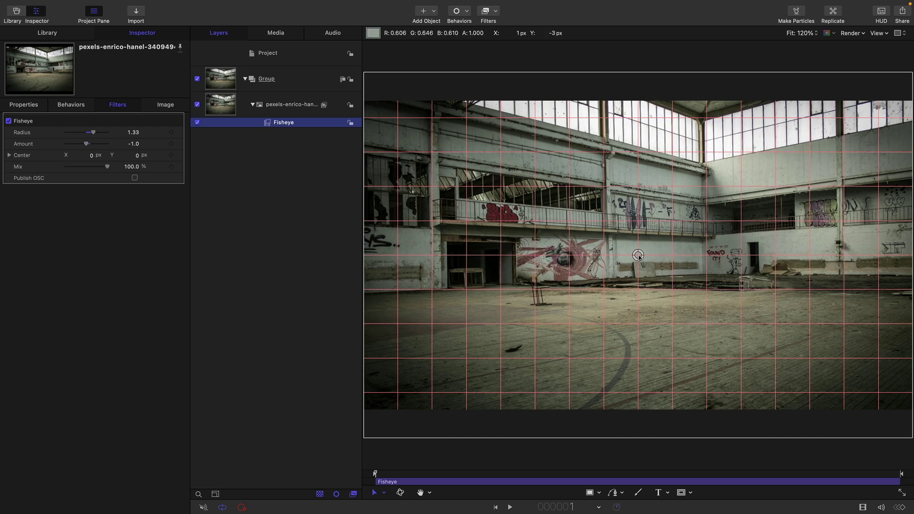
pyautogui.moveTo(638, 255); pyautogui.dragTo(606, 279)
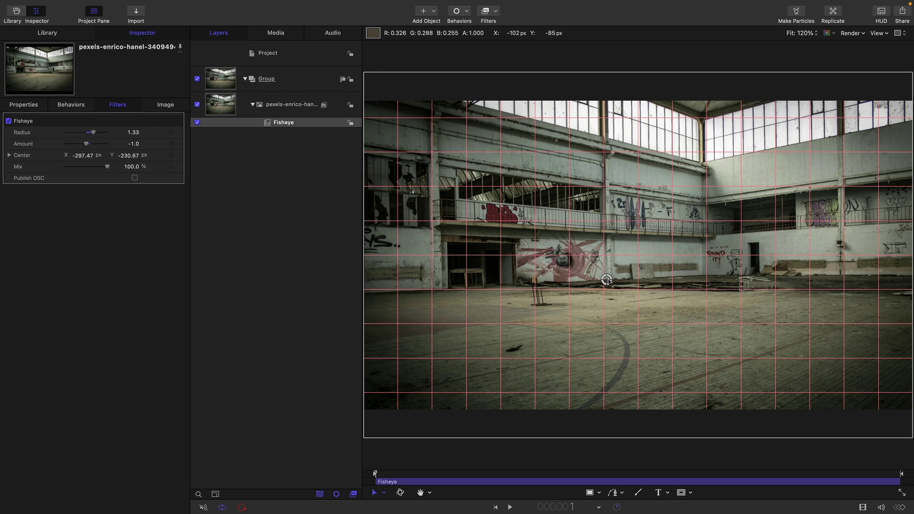
pyautogui.moveTo(608, 284); pyautogui.dragTo(607, 280)
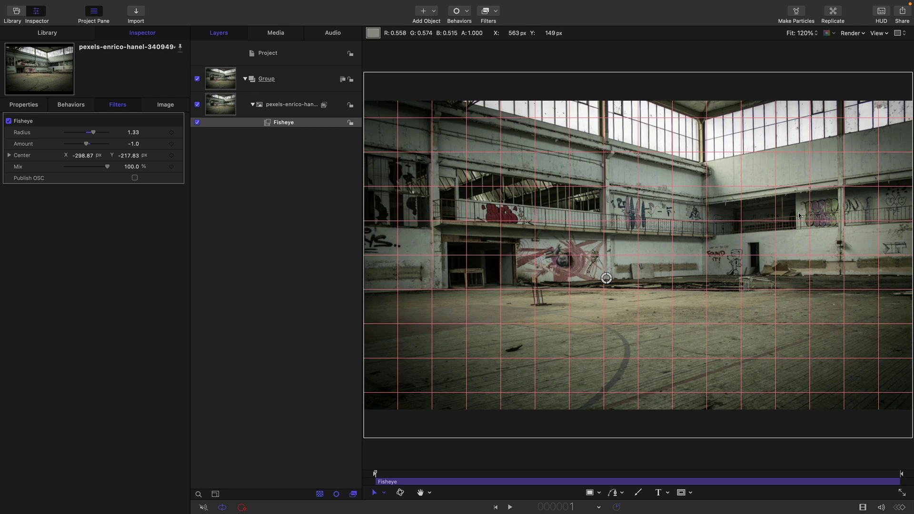
# Make a clone of the hall photo layer and move it into its own new group.
pyautogui.click(228, 102)
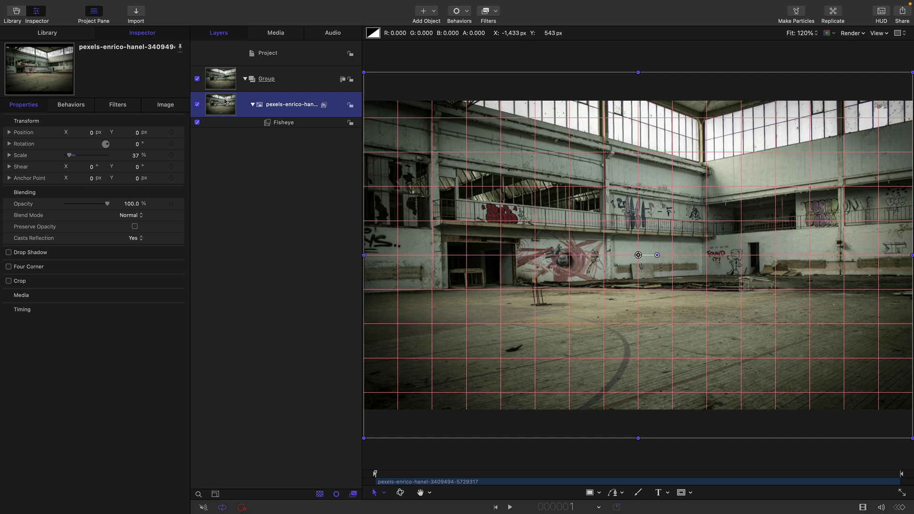
pyautogui.rightClick(226, 101)
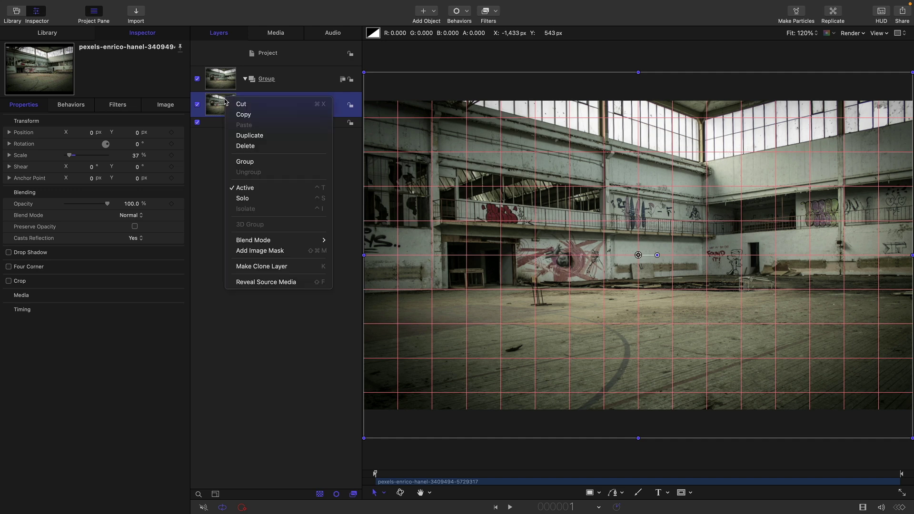
pyautogui.click(279, 266)
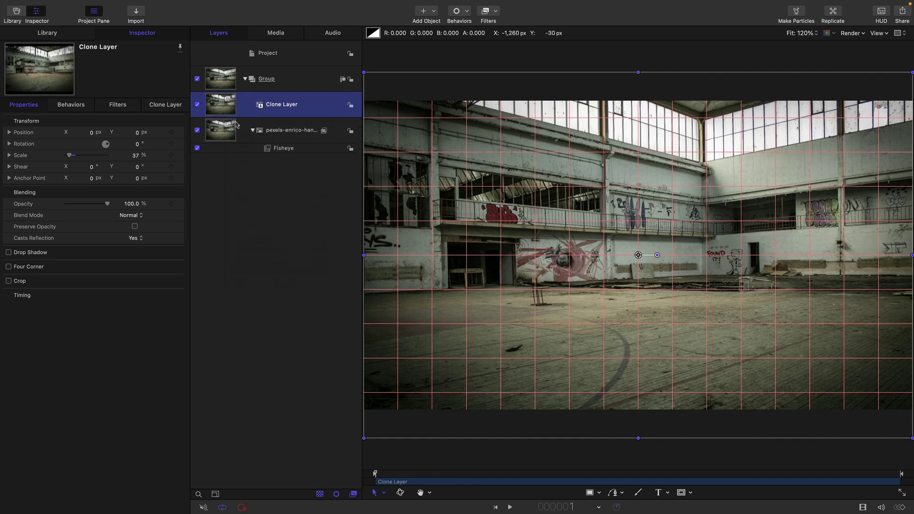
pyautogui.moveTo(217, 107); pyautogui.dragTo(277, 66)
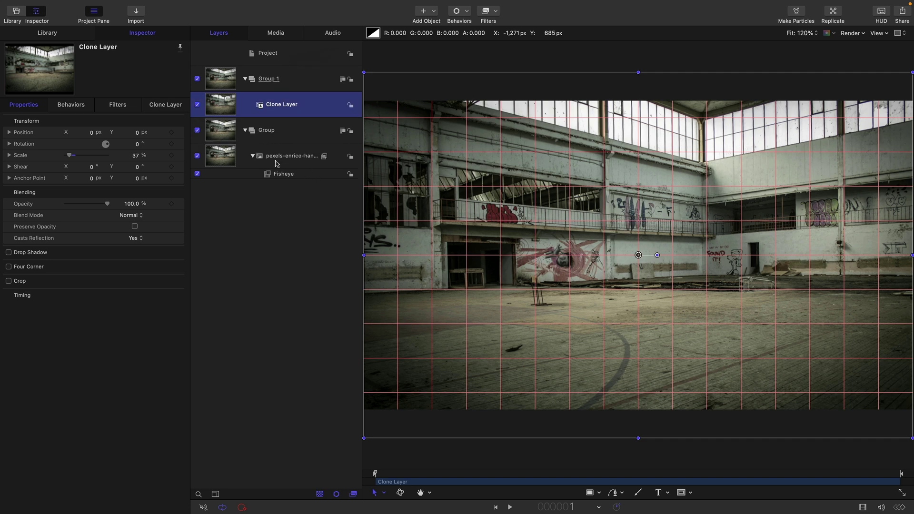
# Collapse and disable the original Group, and rename the new group Left.
pyautogui.click(246, 130)
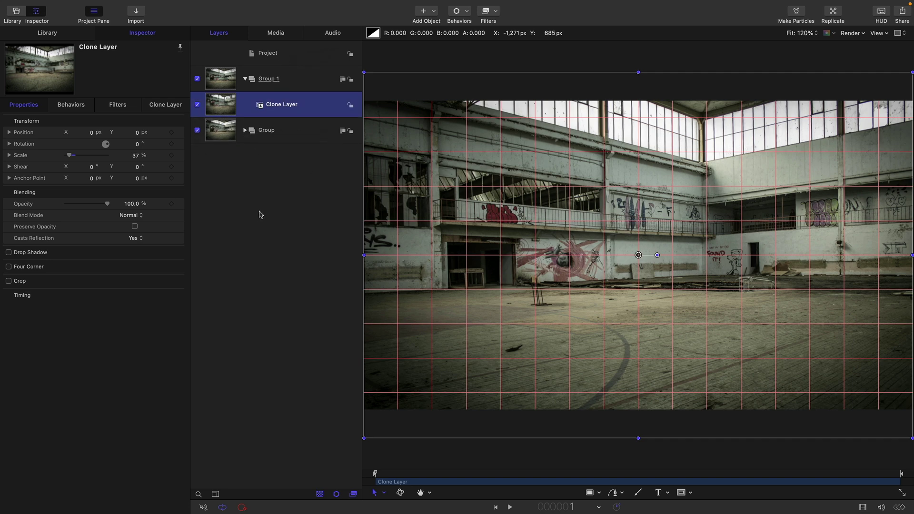
pyautogui.click(198, 130)
pyautogui.doubleClick(276, 80)
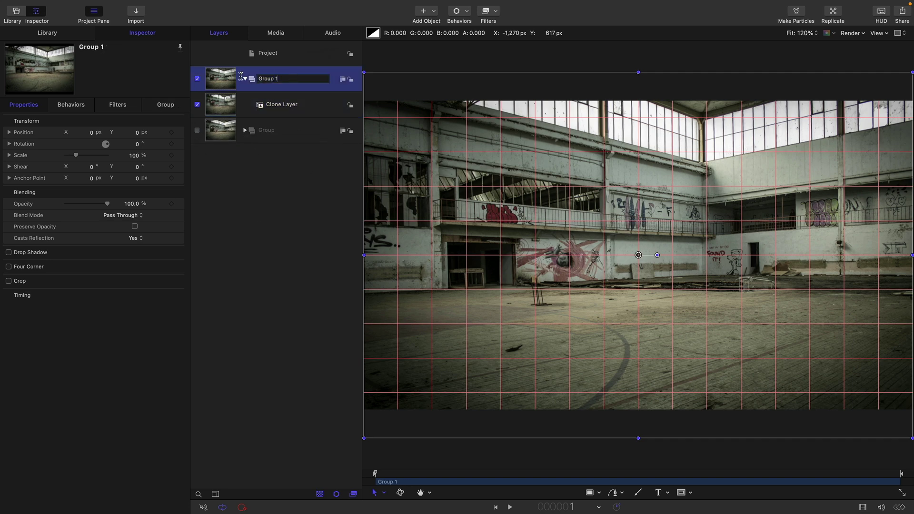
pyautogui.write('Left')
pyautogui.press('Return')
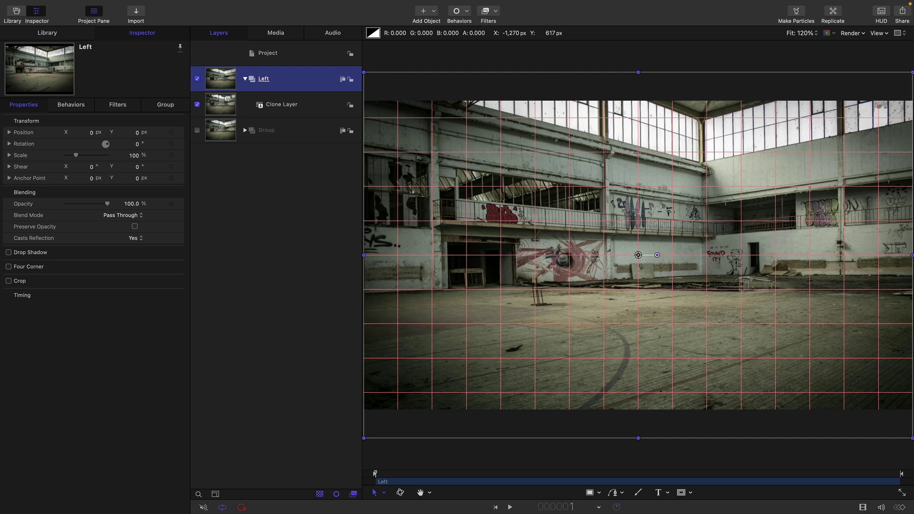
pyautogui.click(223, 100)
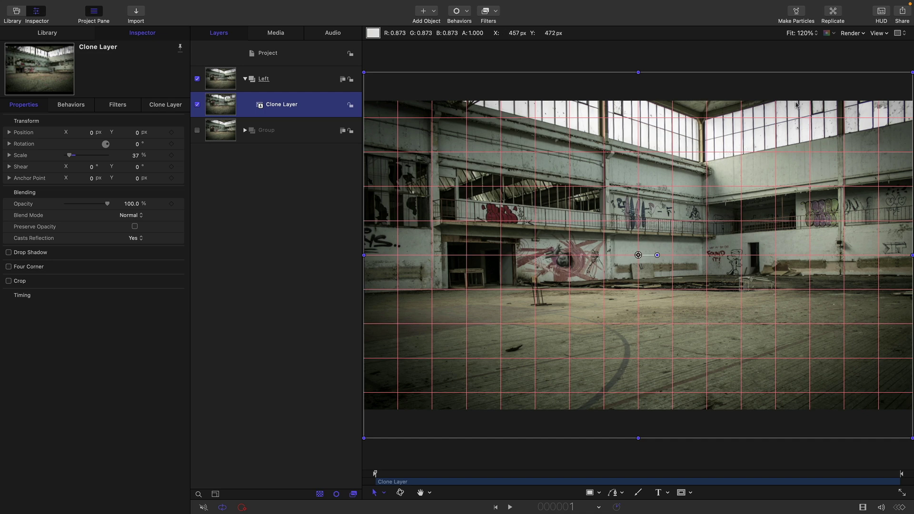
pyautogui.click(884, 34)
pyautogui.click(813, 37)
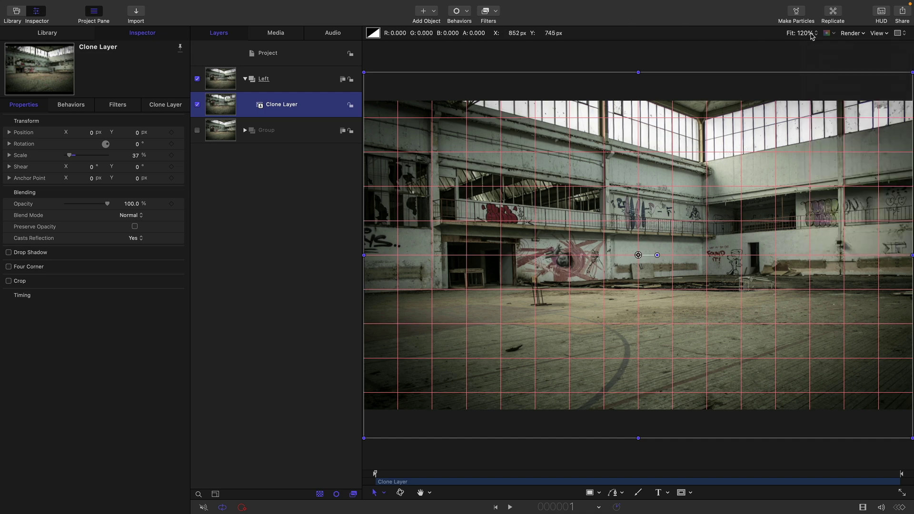
# Hide the grid and crop the Clone Layer's right and bottom (right 1978, bottom 1318 px).
pyautogui.click(880, 36)
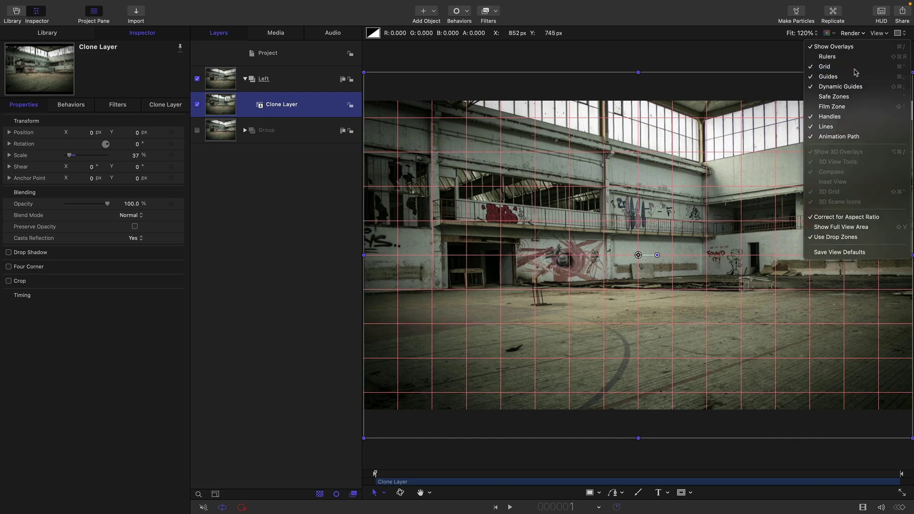
pyautogui.click(831, 67)
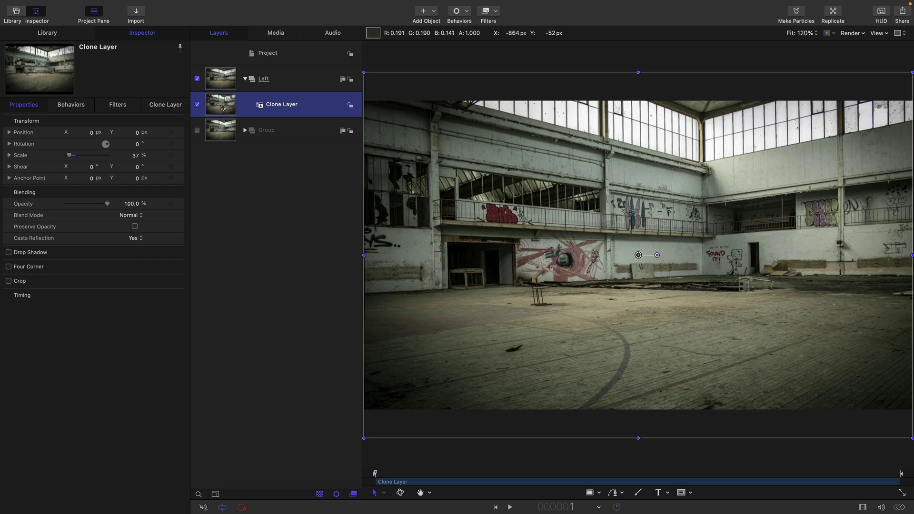
pyautogui.click(384, 493)
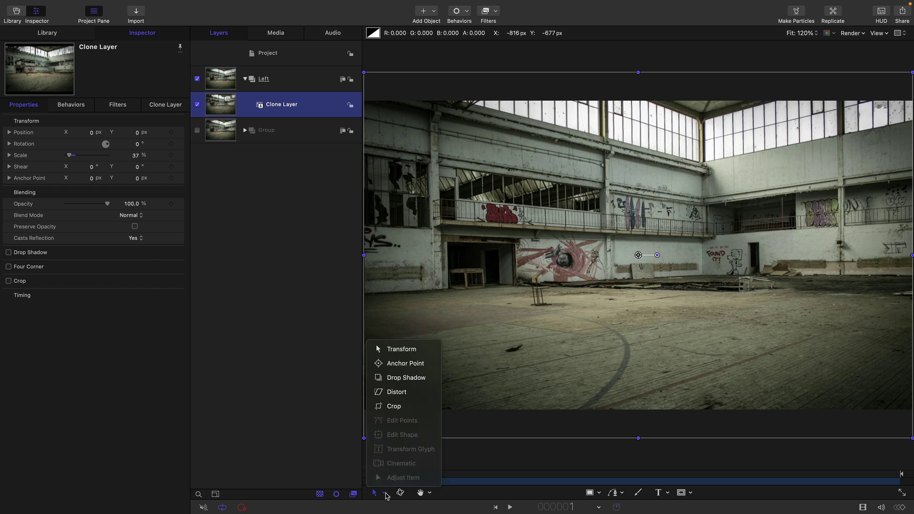
pyautogui.click(402, 410)
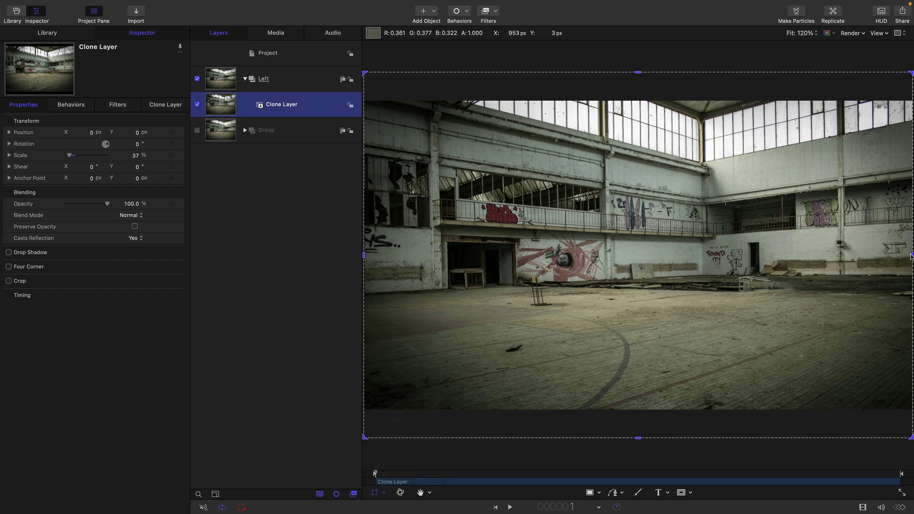
pyautogui.moveTo(911, 298); pyautogui.dragTo(704, 308)
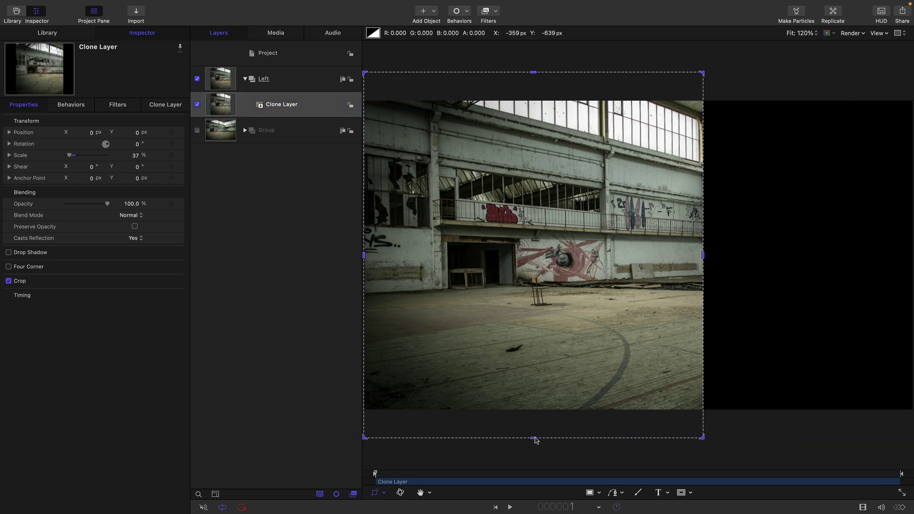
pyautogui.moveTo(533, 438); pyautogui.dragTo(533, 293)
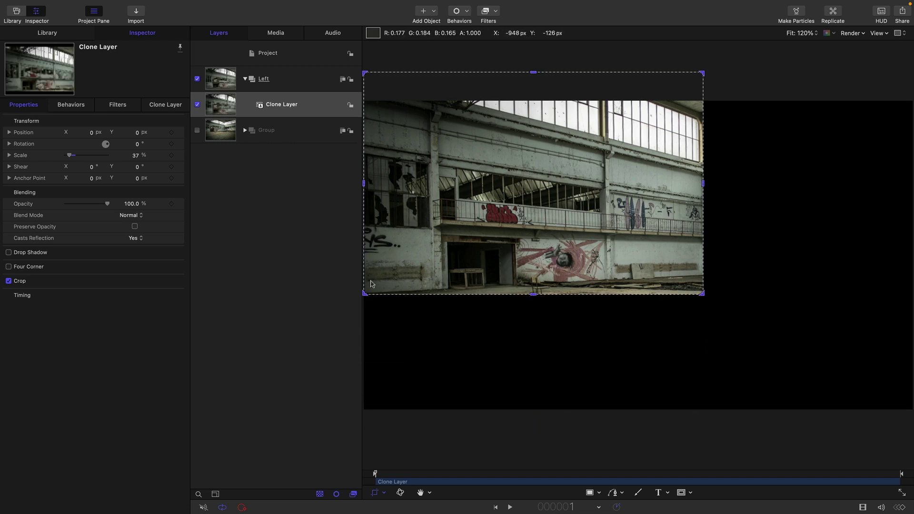
# Move the cropped Clone Layer right and down to 344.9, -242.0 px.
pyautogui.click(385, 493)
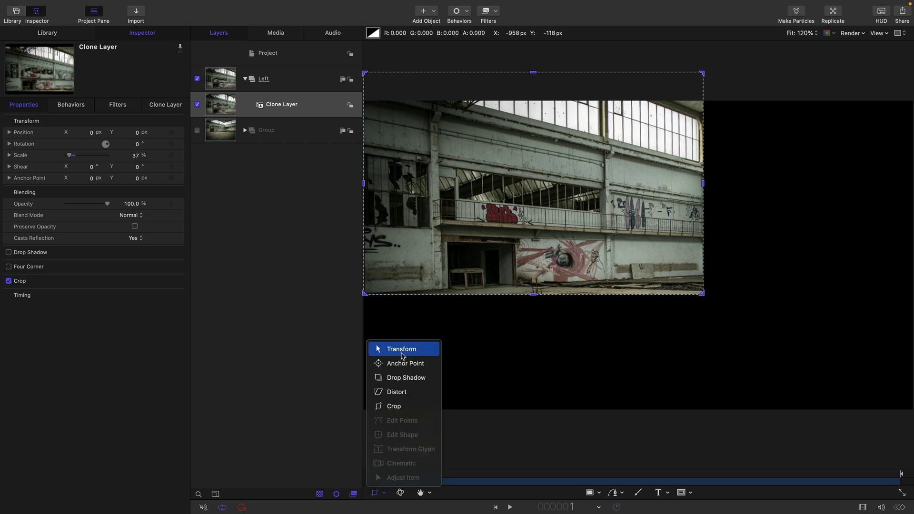
pyautogui.click(401, 352)
pyautogui.moveTo(538, 208)
pyautogui.mouseDown()
pyautogui.moveTo(629, 283)
pyautogui.moveTo(635, 276)
pyautogui.mouseUp()
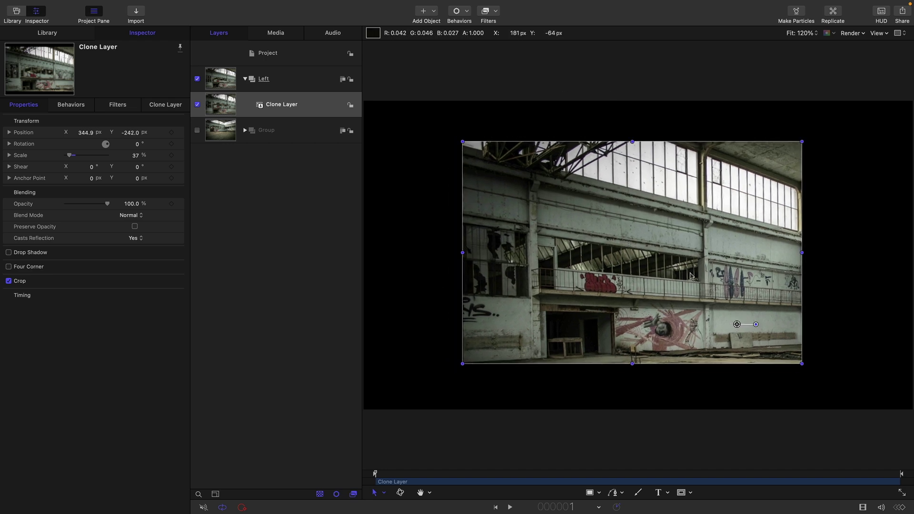
# Four-corner pin the Clone Layer into a trapezoid, stretching its right edge taller for perspective.
pyautogui.click(384, 493)
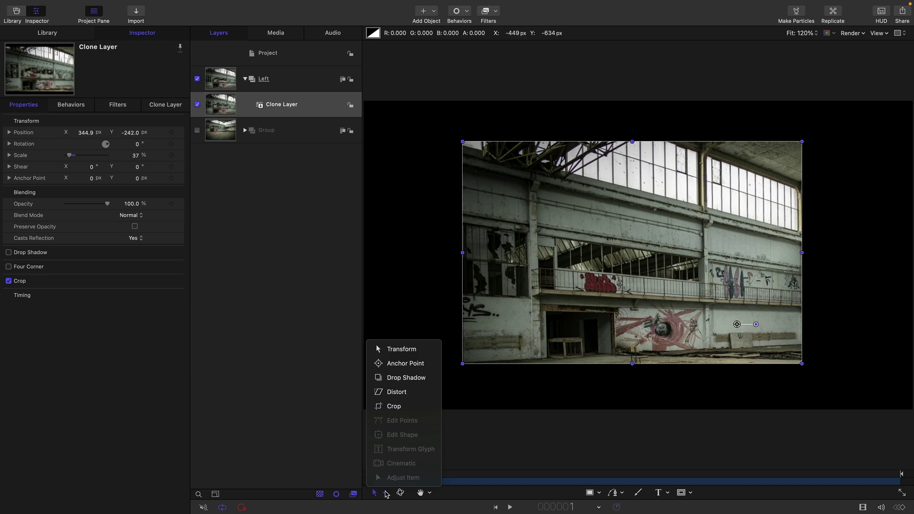
pyautogui.click(408, 396)
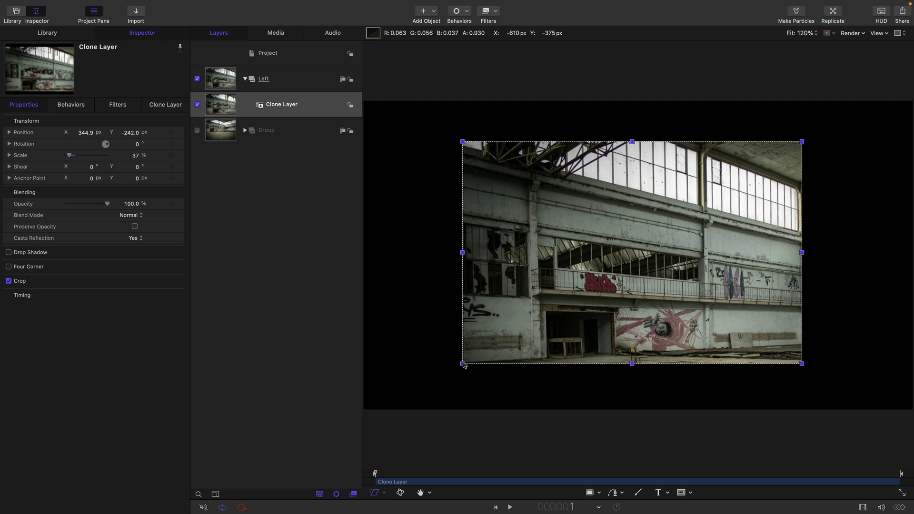
pyautogui.moveTo(463, 363); pyautogui.dragTo(366, 410)
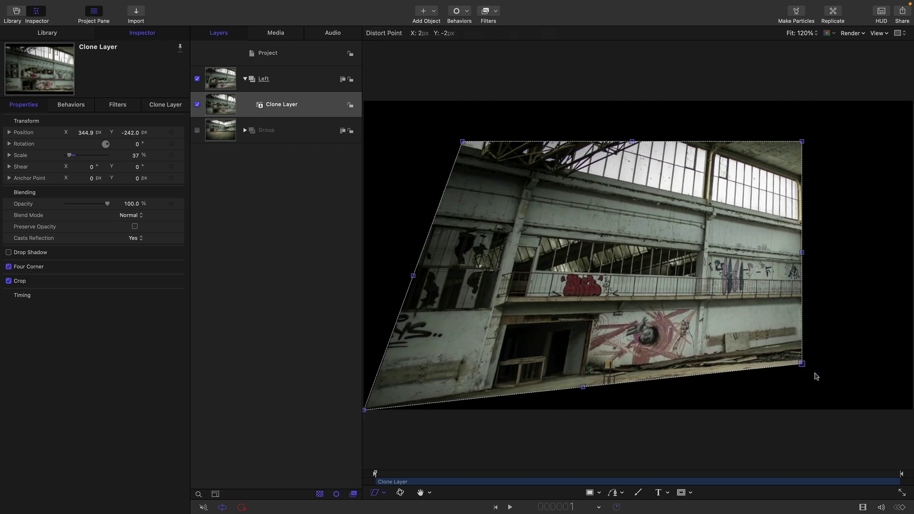
pyautogui.moveTo(801, 363); pyautogui.dragTo(911, 417)
pyautogui.press('super+minus')
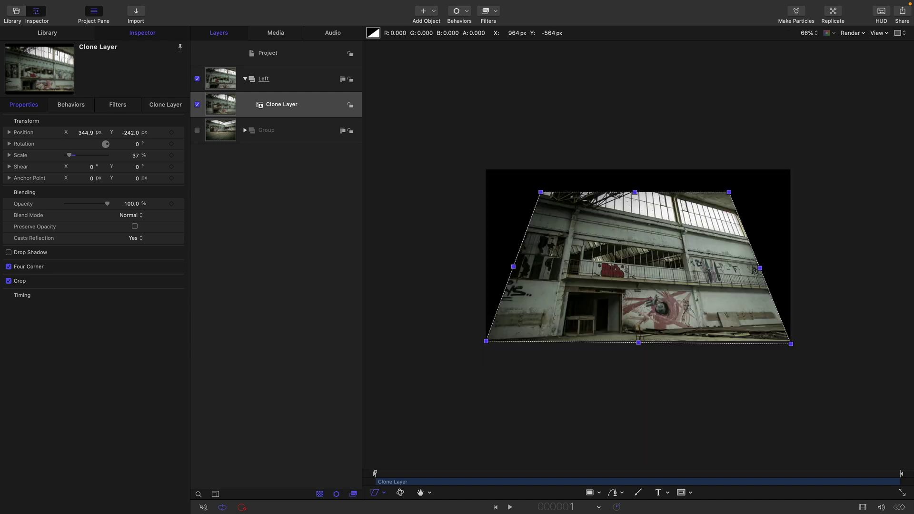
pyautogui.moveTo(790, 344); pyautogui.dragTo(806, 358)
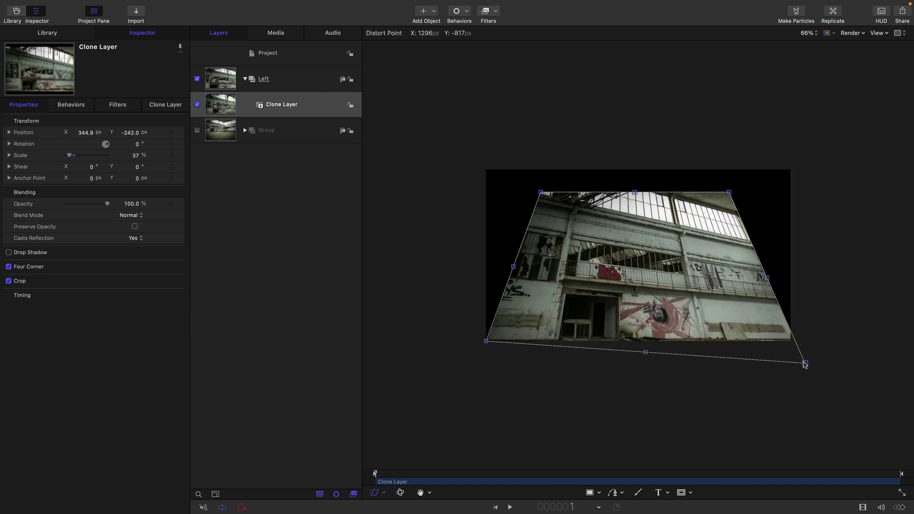
pyautogui.moveTo(804, 364); pyautogui.dragTo(800, 362)
pyautogui.moveTo(729, 192); pyautogui.dragTo(793, 145)
pyautogui.moveTo(540, 193); pyautogui.dragTo(486, 185)
pyautogui.moveTo(800, 362); pyautogui.dragTo(790, 360)
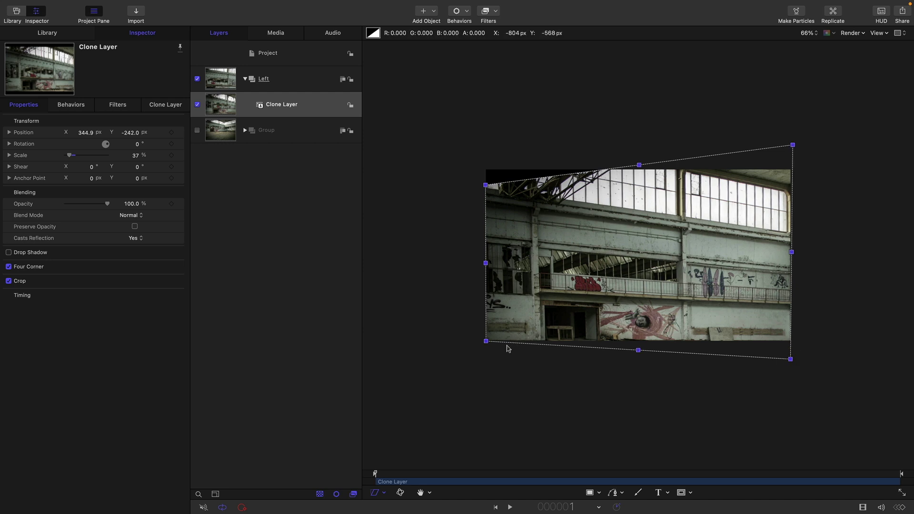
pyautogui.moveTo(486, 342); pyautogui.dragTo(486, 342)
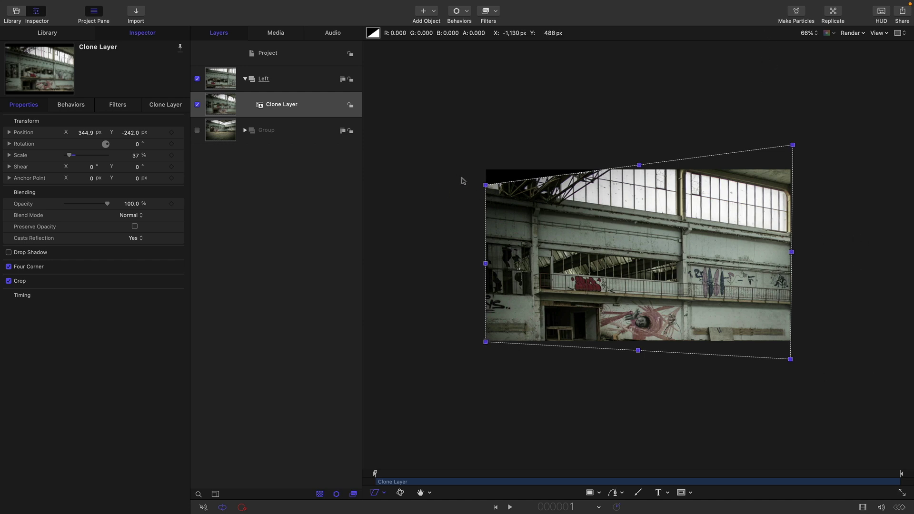
# Show the rulers and place a horizontal guide across the canvas.
pyautogui.click(878, 33)
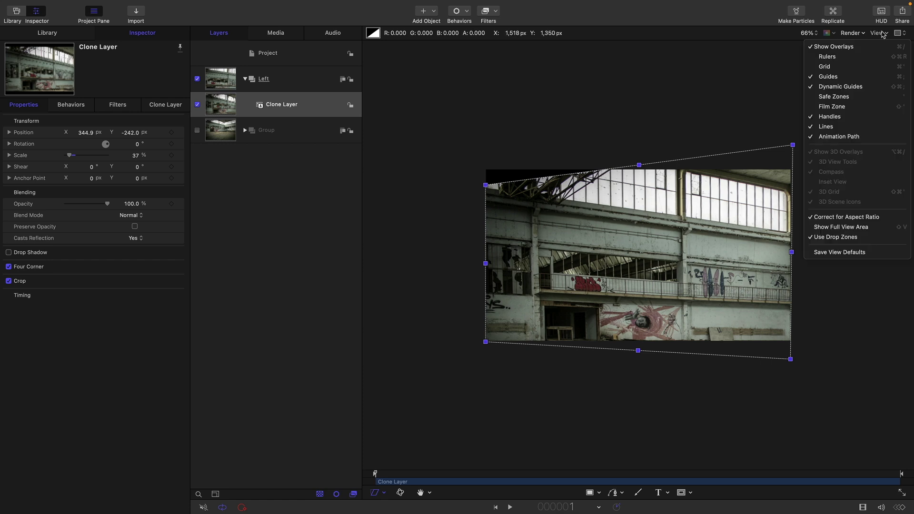
pyautogui.click(867, 60)
pyautogui.moveTo(607, 44); pyautogui.dragTo(618, 234)
pyautogui.moveTo(419, 232); pyautogui.dragTo(417, 212)
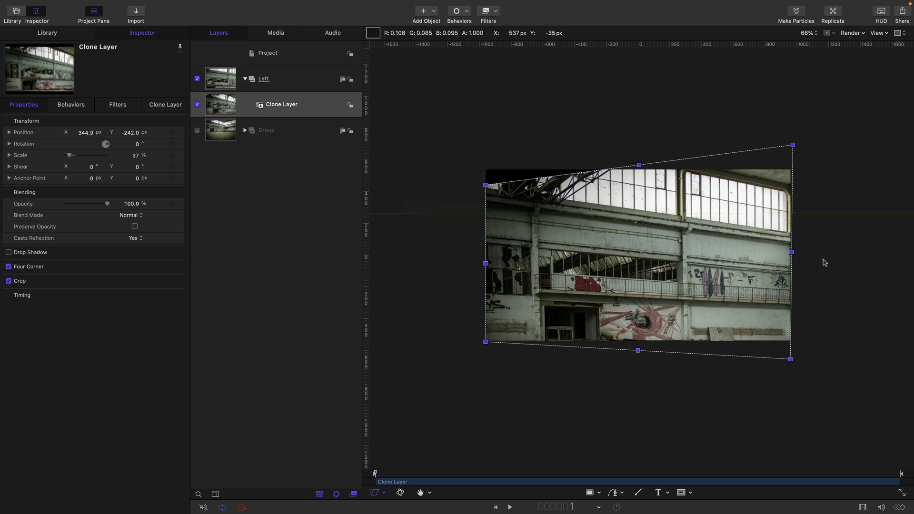
# Snap the top-left corner to the guide and spread the right corners for steeper perspective.
pyautogui.moveTo(486, 186); pyautogui.dragTo(488, 212)
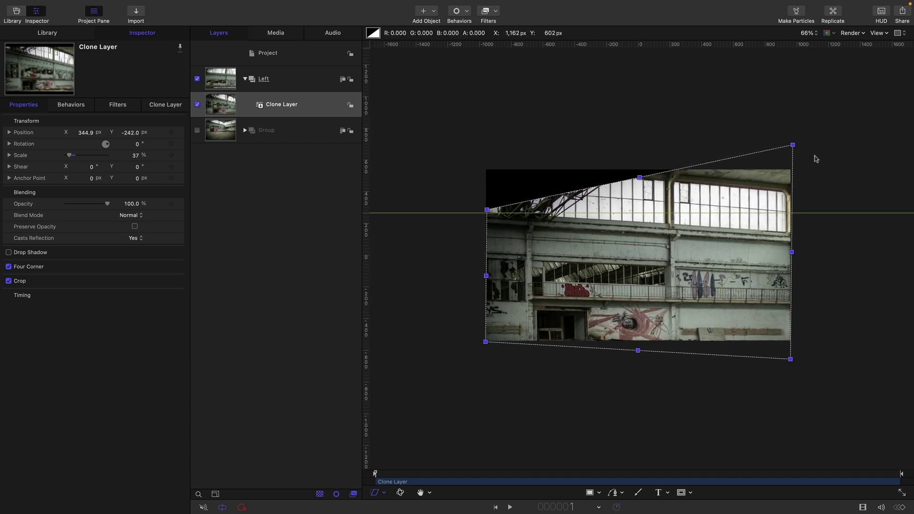
pyautogui.moveTo(793, 146); pyautogui.dragTo(794, 117)
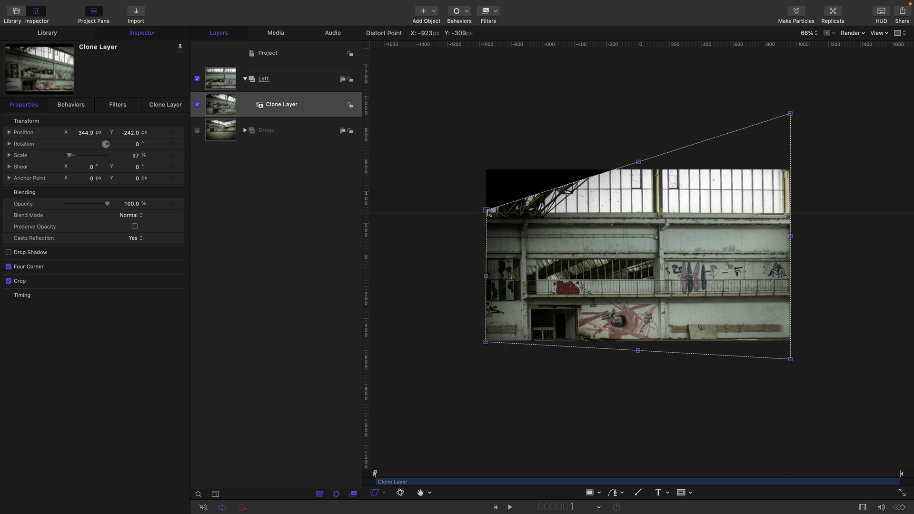
pyautogui.moveTo(487, 209); pyautogui.dragTo(487, 210)
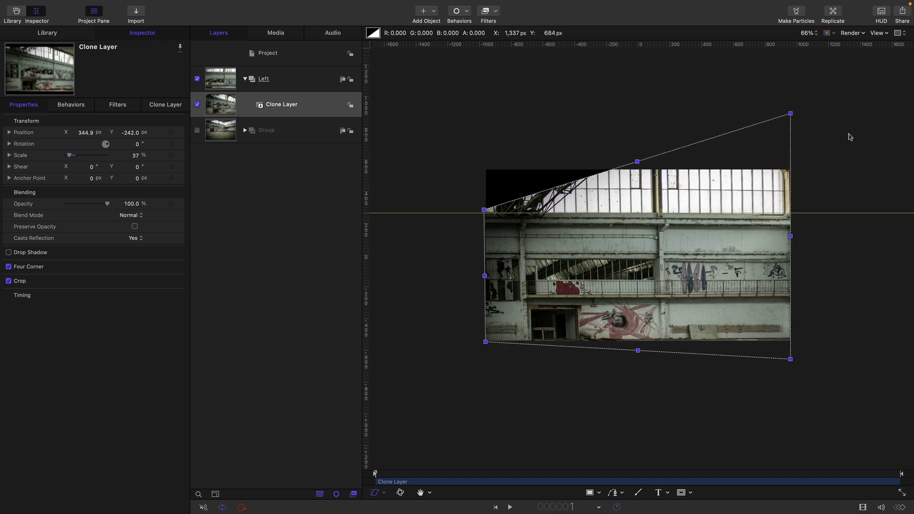
pyautogui.moveTo(790, 114); pyautogui.dragTo(791, 112)
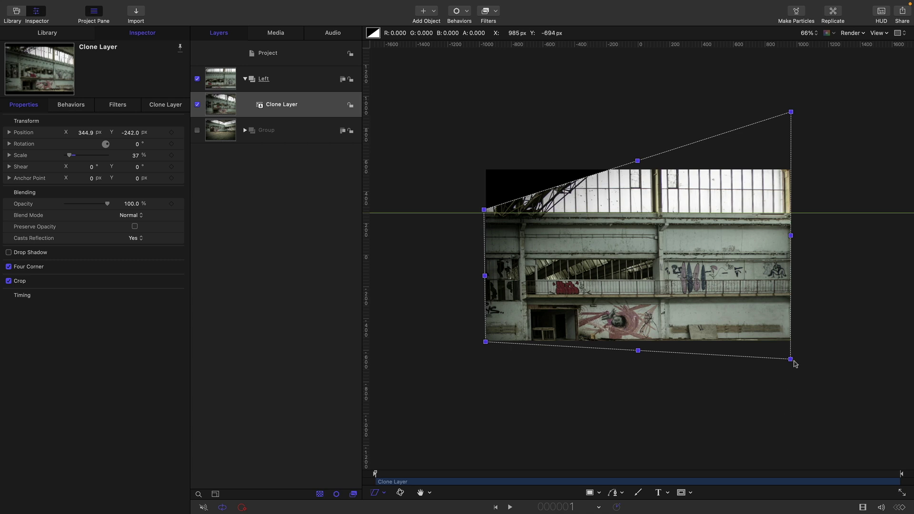
pyautogui.moveTo(791, 359); pyautogui.dragTo(792, 366)
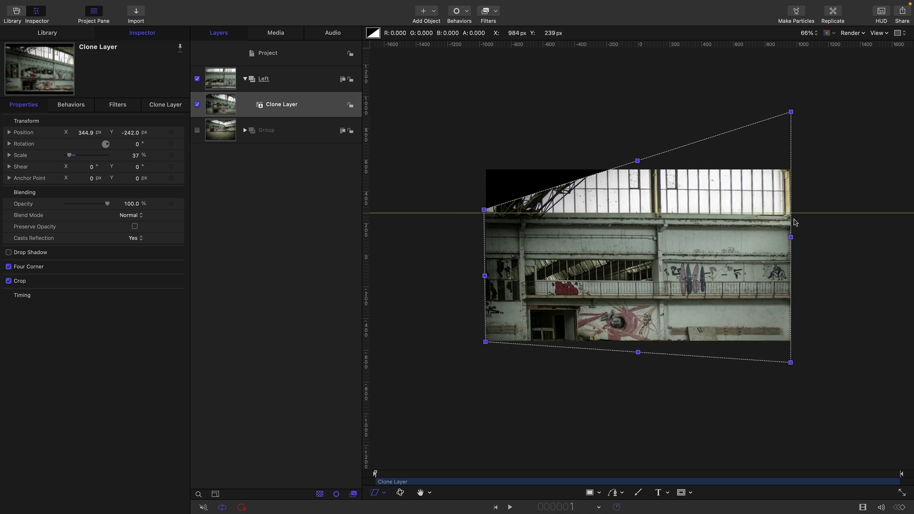
pyautogui.moveTo(793, 113); pyautogui.dragTo(793, 110)
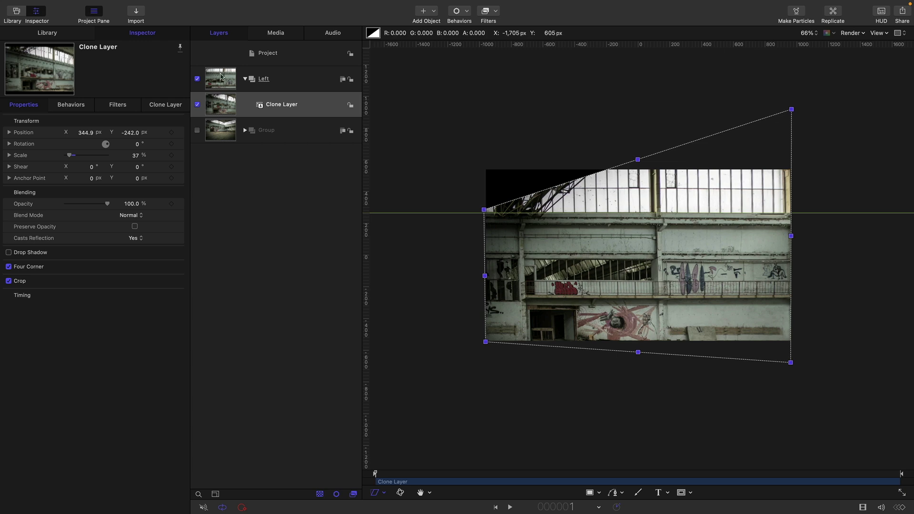
# Give the Left group Anchor Point X 960 px and a Y Rotation of 45°.
pyautogui.click(221, 76)
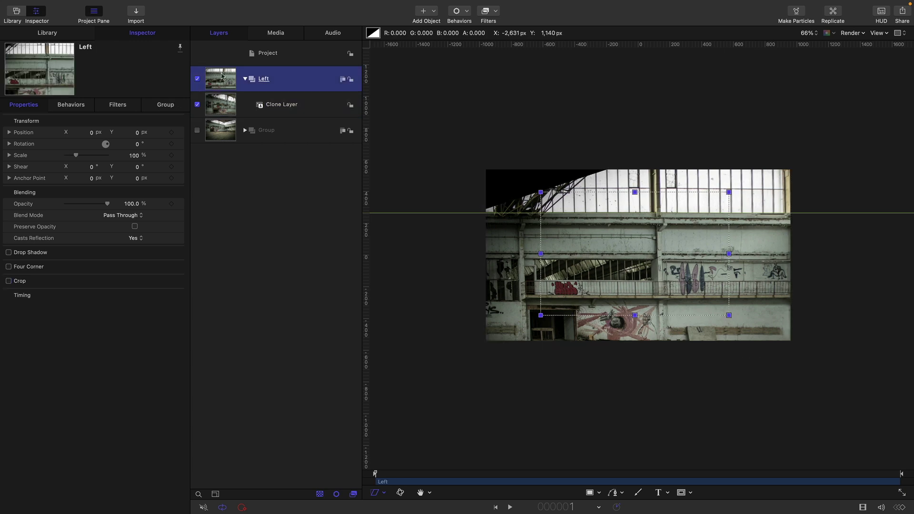
pyautogui.click(82, 178)
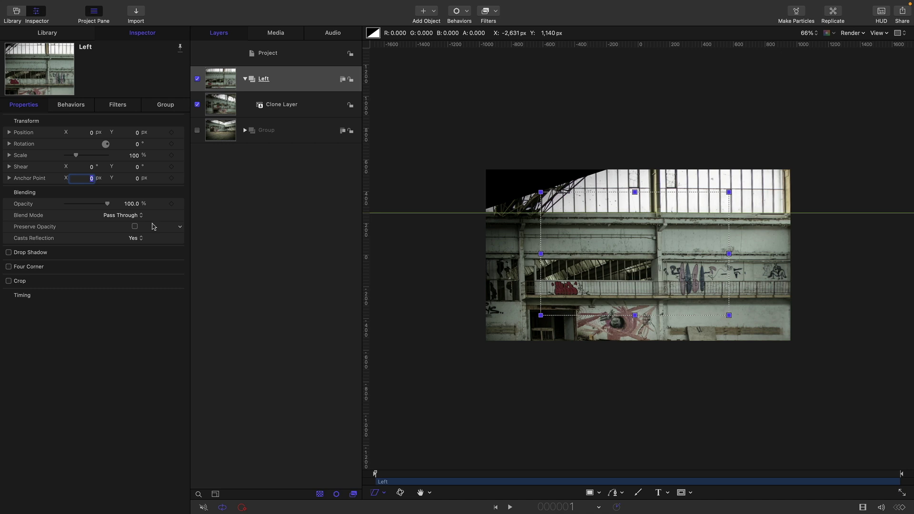
pyautogui.press('Return')
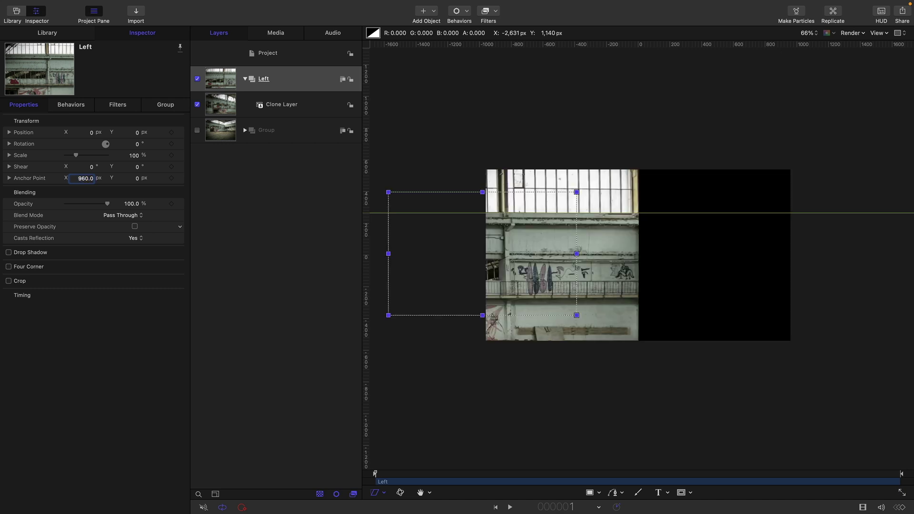
pyautogui.click(9, 144)
pyautogui.click(136, 167)
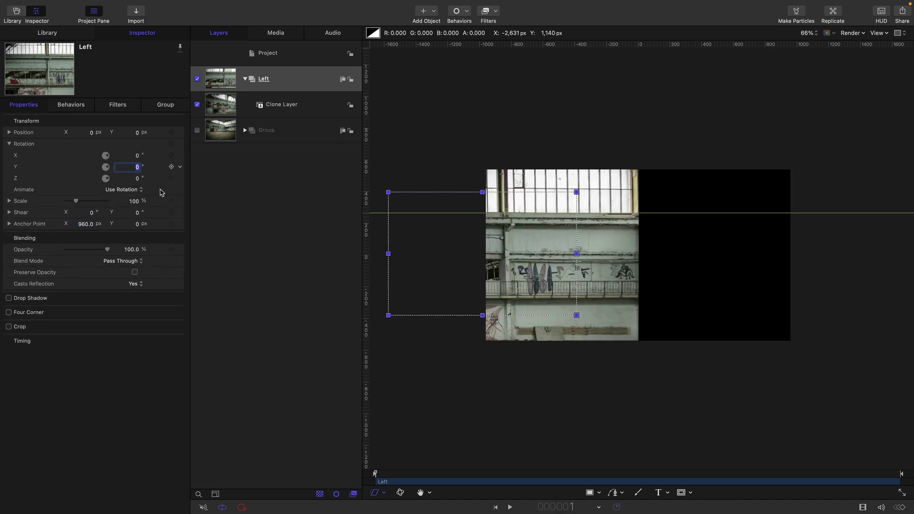
pyautogui.press('Return')
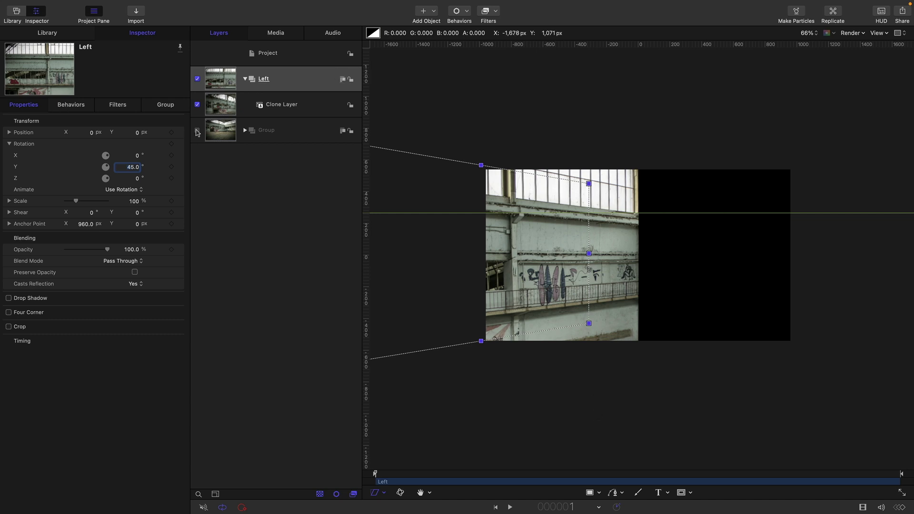
# Clone the original hall photo again and move the clone to the top level.
pyautogui.click(244, 130)
pyautogui.click(222, 154)
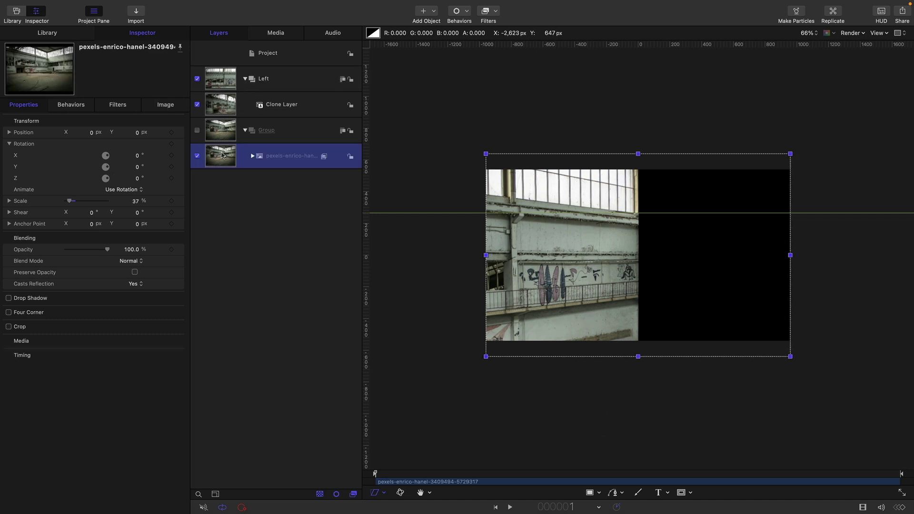
pyautogui.rightClick(222, 155)
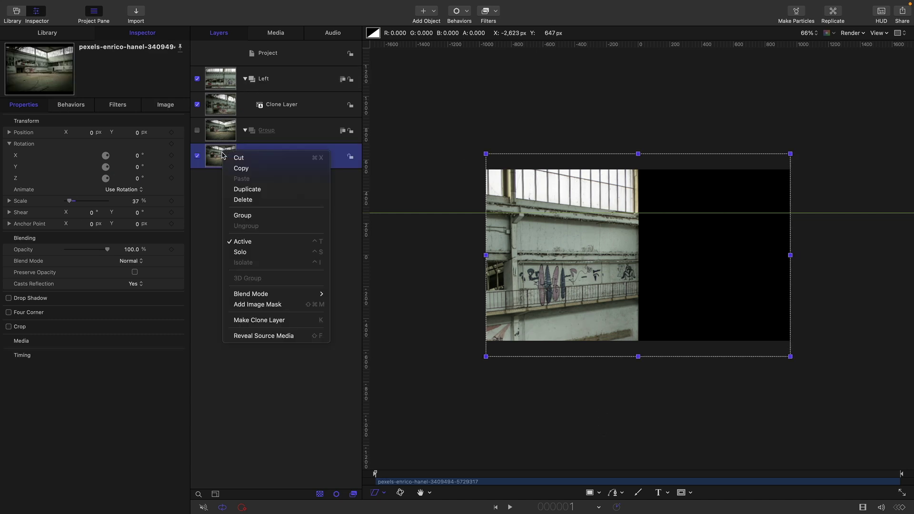
pyautogui.click(294, 325)
pyautogui.moveTo(224, 160)
pyautogui.mouseDown()
pyautogui.moveTo(274, 105)
pyautogui.moveTo(264, 65)
pyautogui.mouseUp()
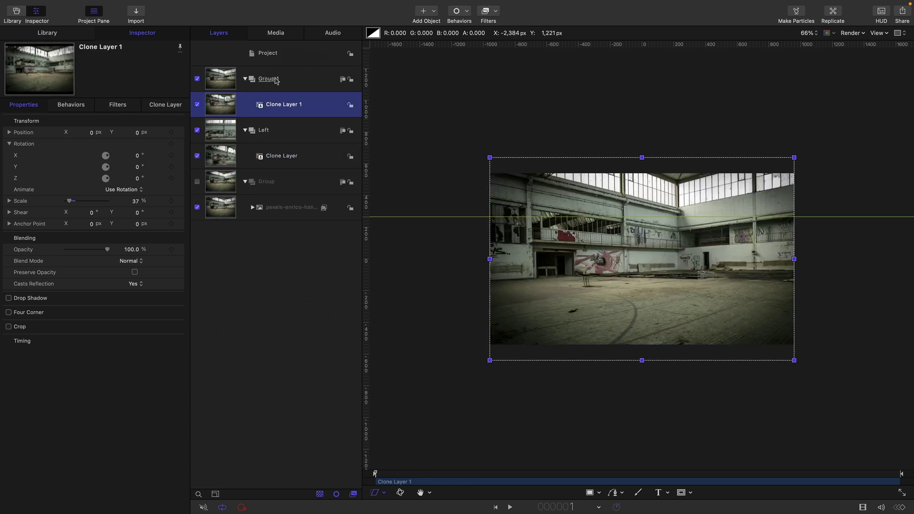
# Rename Group 1 to Right, hide the Left group, and select Clone Layer 1.
pyautogui.doubleClick(276, 80)
pyautogui.write('Right')
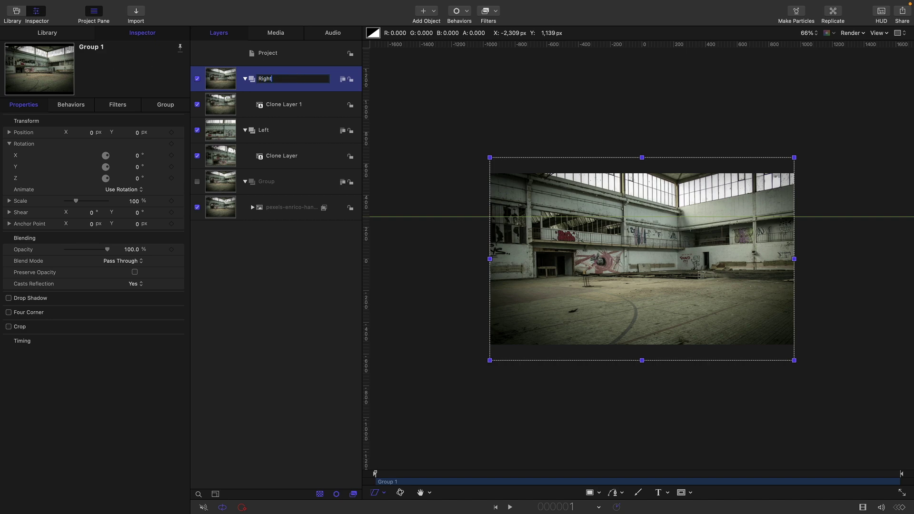
pyautogui.press('Return')
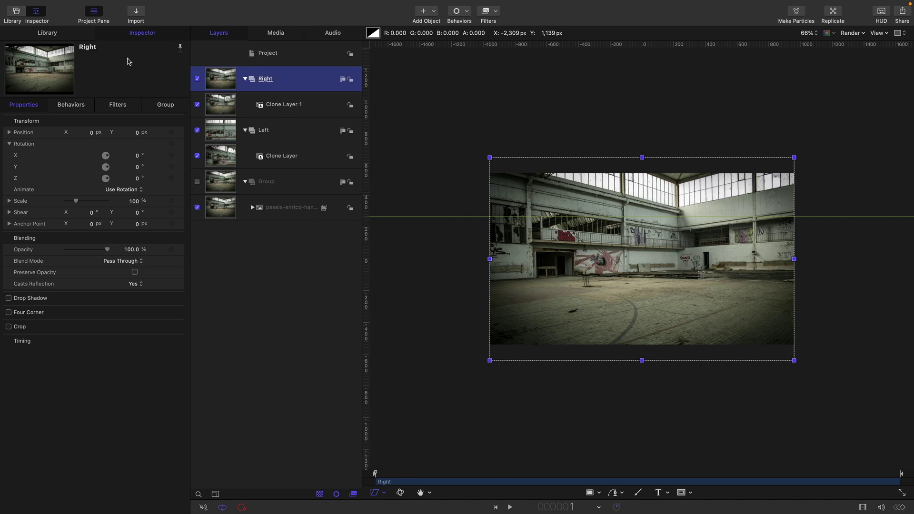
pyautogui.click(197, 132)
pyautogui.click(227, 110)
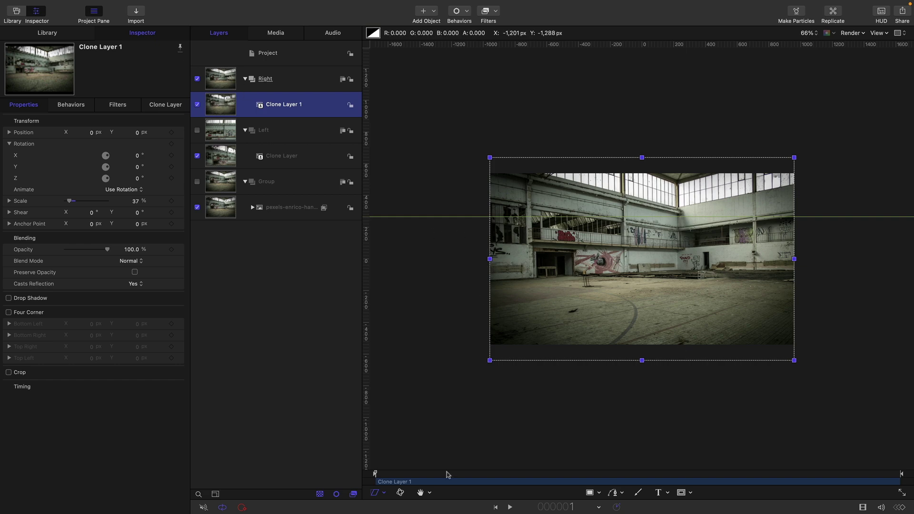
# Crop Clone Layer 1 from the left and bottom (left 3186, bottom 1544 px).
pyautogui.click(382, 495)
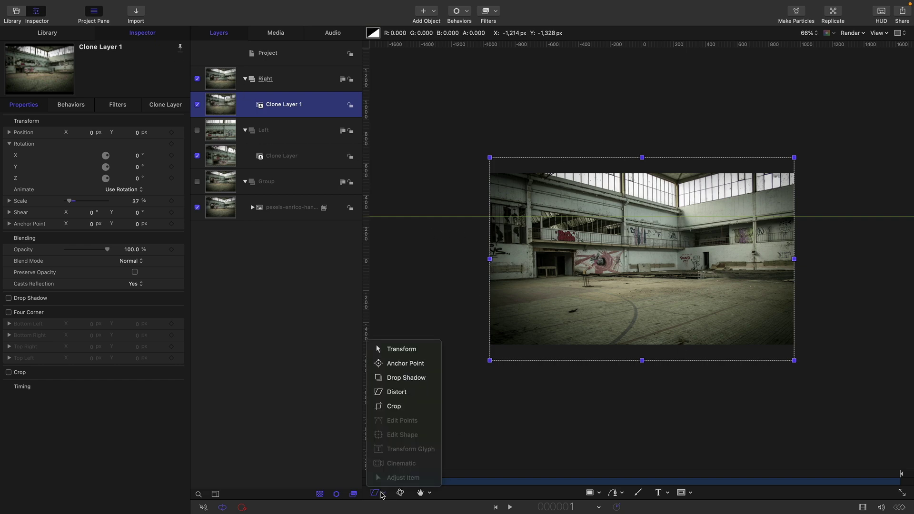
pyautogui.click(393, 406)
pyautogui.moveTo(489, 259); pyautogui.dragTo(678, 286)
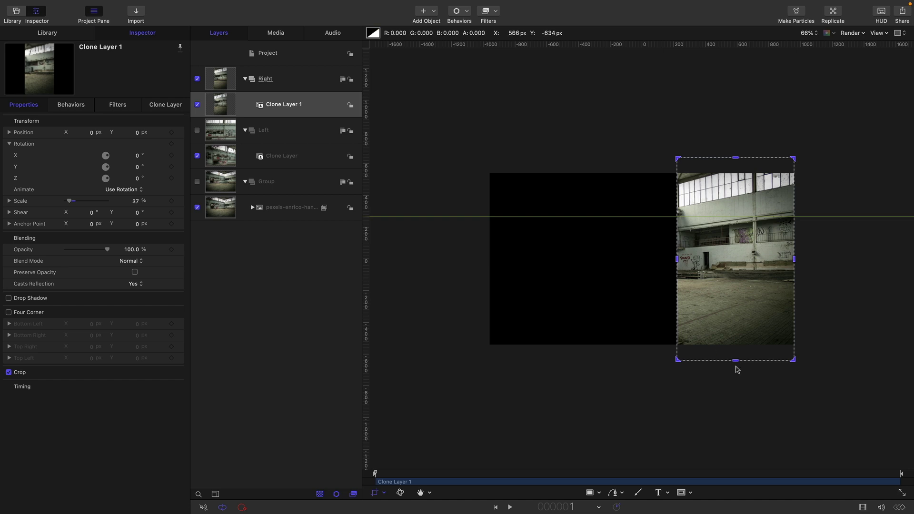
pyautogui.moveTo(738, 364); pyautogui.dragTo(742, 273)
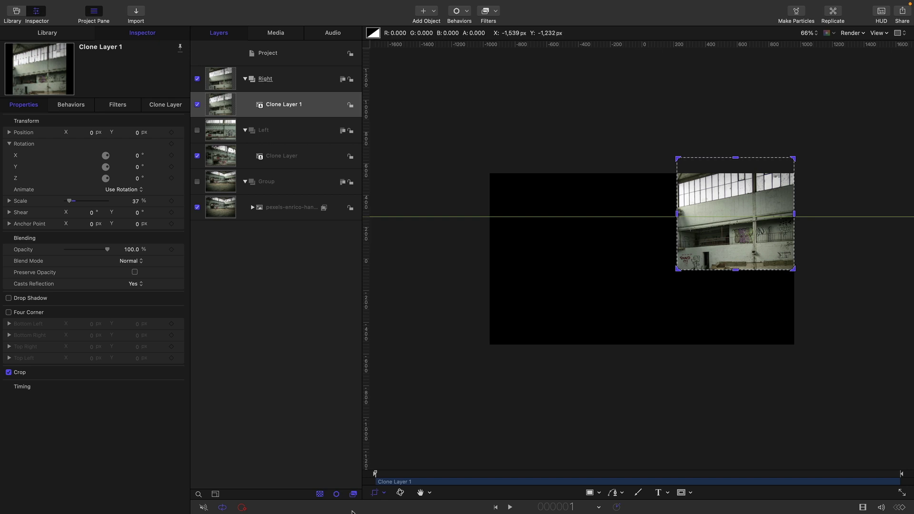
# Move the cropped Clone Layer 1 toward the centre to -551.5, -266.8 px.
pyautogui.click(383, 493)
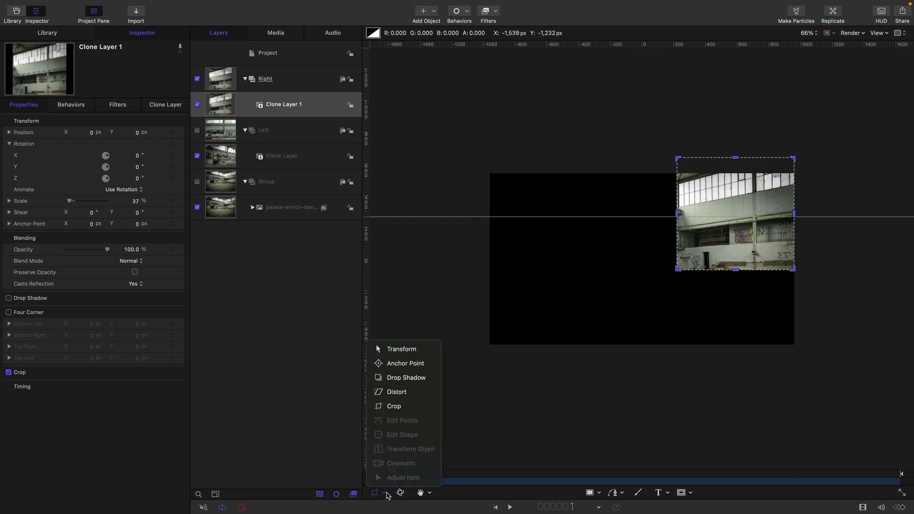
pyautogui.click(421, 350)
pyautogui.moveTo(742, 204)
pyautogui.mouseDown()
pyautogui.moveTo(678, 243)
pyautogui.moveTo(695, 241)
pyautogui.moveTo(654, 247)
pyautogui.mouseUp()
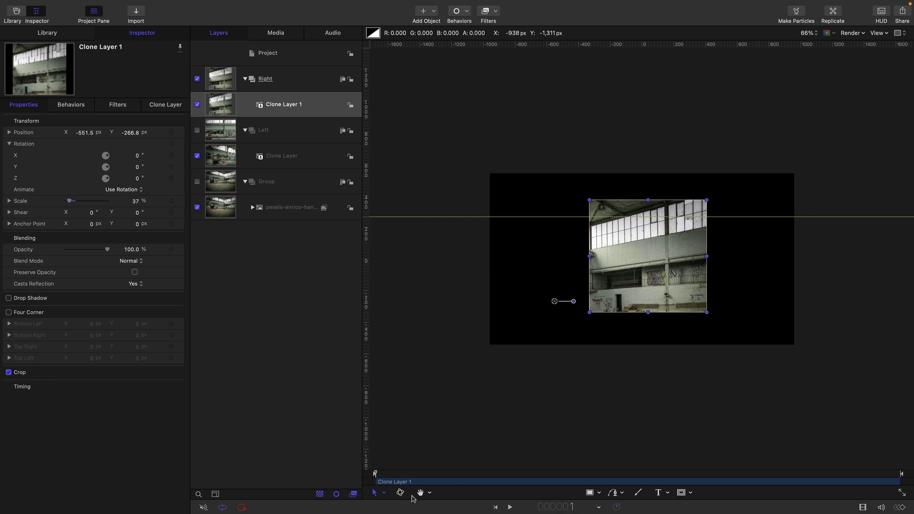
# Corner-pin Clone Layer 1 to the frame edges, raising its top-left corner to -1671.6, 1466.0 px.
pyautogui.click(381, 494)
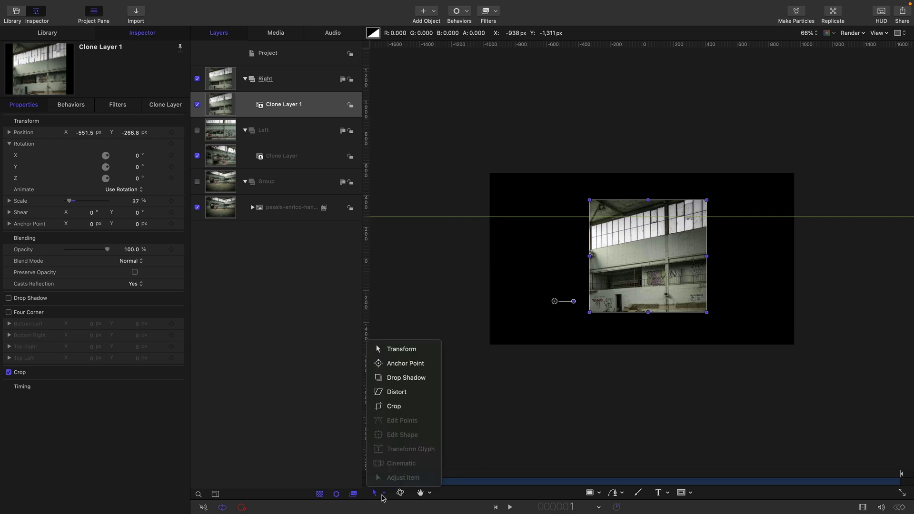
pyautogui.click(432, 393)
pyautogui.moveTo(590, 313); pyautogui.dragTo(487, 344)
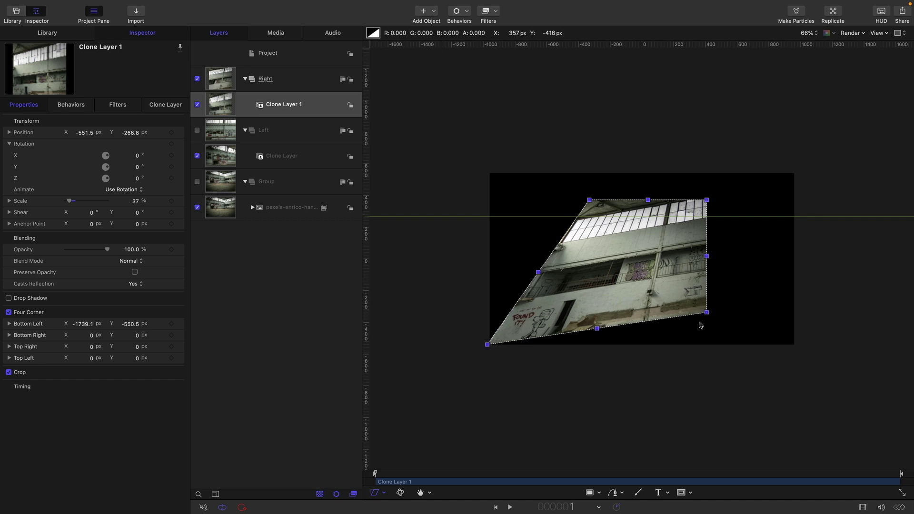
pyautogui.moveTo(708, 313); pyautogui.dragTo(796, 347)
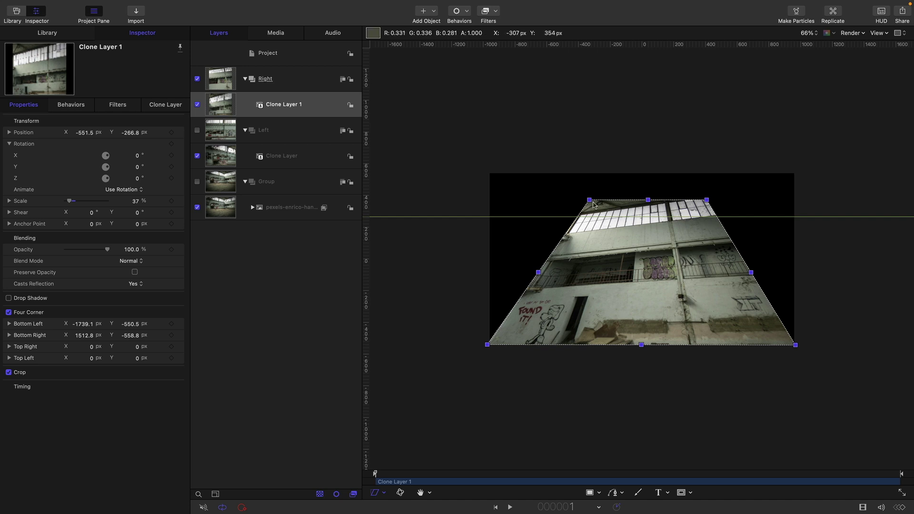
pyautogui.moveTo(591, 199); pyautogui.dragTo(485, 152)
pyautogui.moveTo(706, 200); pyautogui.dragTo(794, 181)
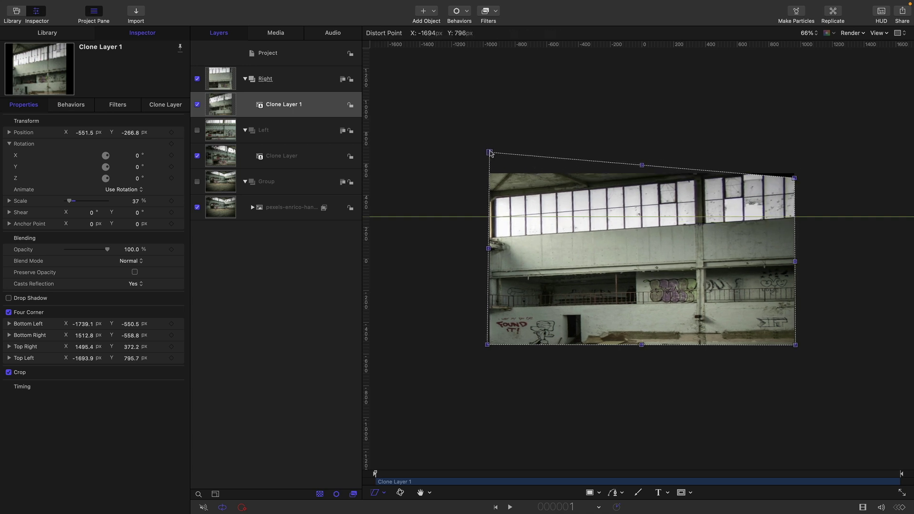
pyautogui.moveTo(489, 153); pyautogui.dragTo(491, 114)
pyautogui.moveTo(798, 348); pyautogui.dragTo(798, 348)
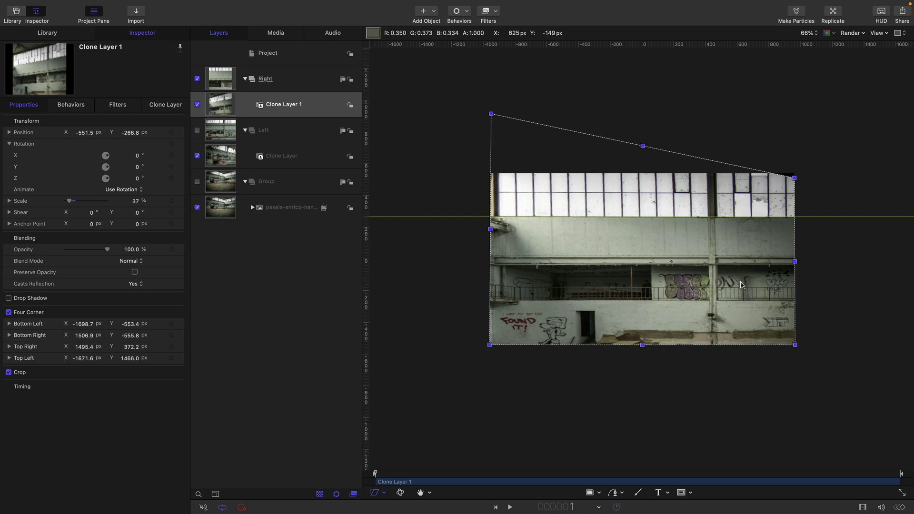
# Give the Right group anchor point X -960 and Y rotation -45°, and show the Left group again.
pyautogui.click(233, 79)
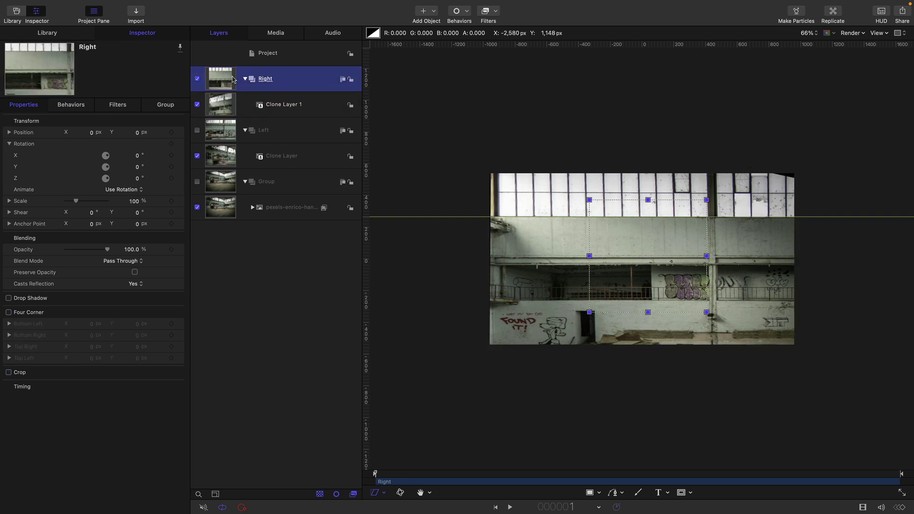
pyautogui.click(91, 224)
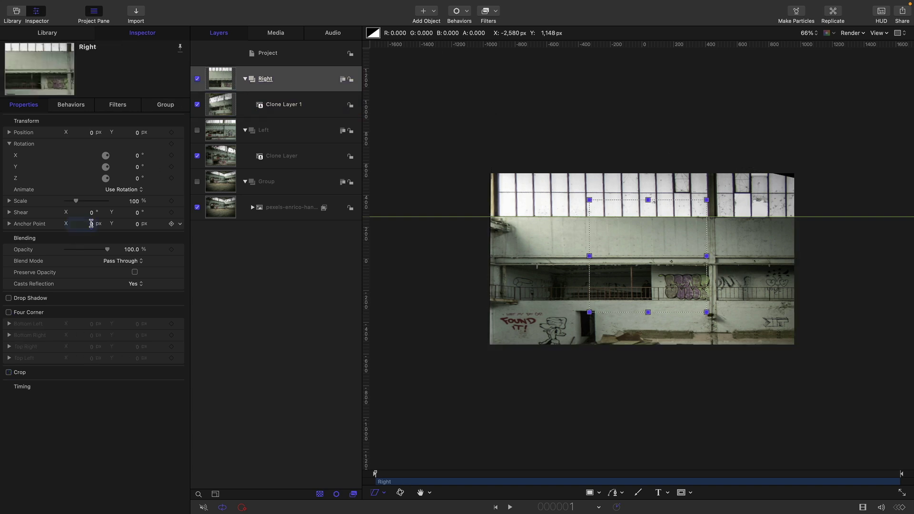
pyautogui.write('-960')
pyautogui.press('Return')
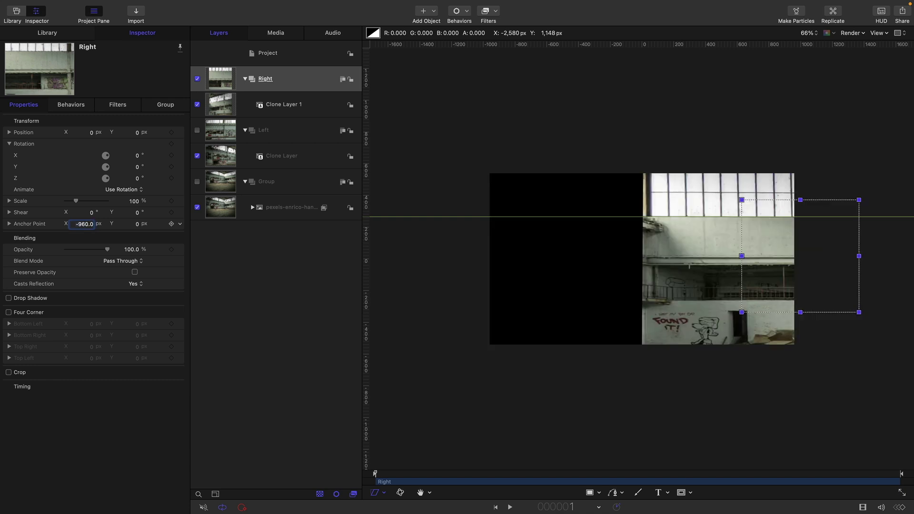
pyautogui.click(138, 167)
pyautogui.write('-45')
pyautogui.press('Return')
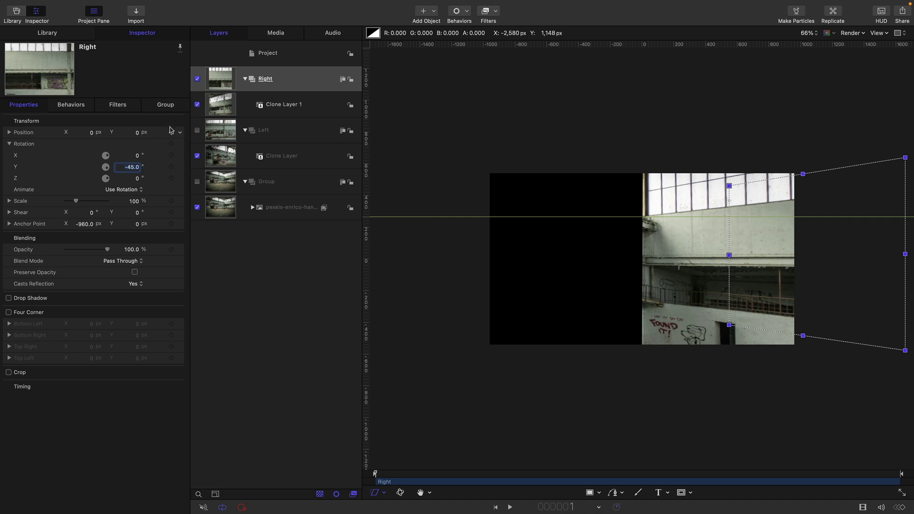
pyautogui.click(198, 132)
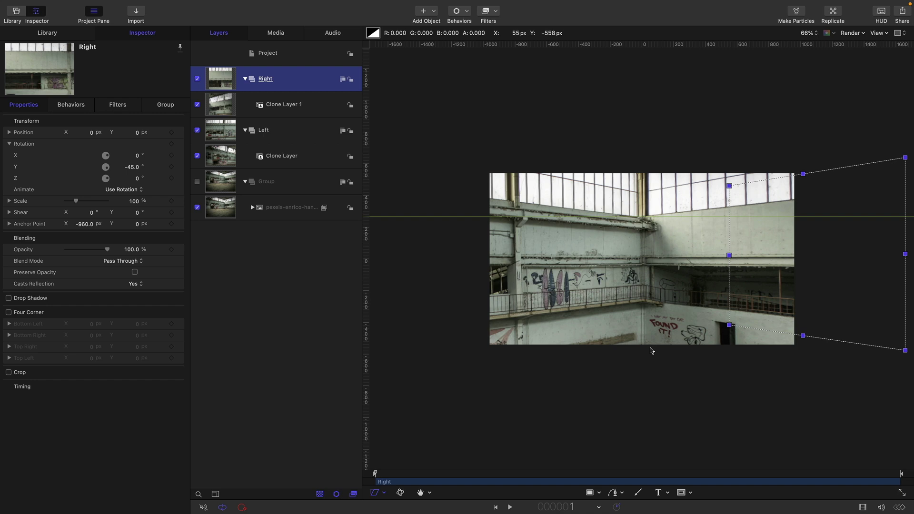
# At 100% zoom, set Clone Layer 1's left crop to 3201.5 and nudge its bottom-left corner left.
pyautogui.press('super+equal')
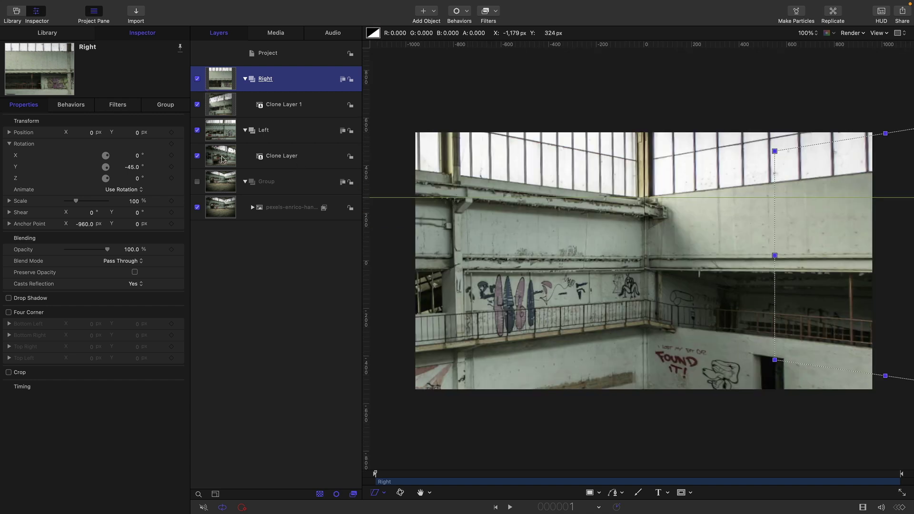
pyautogui.click(226, 105)
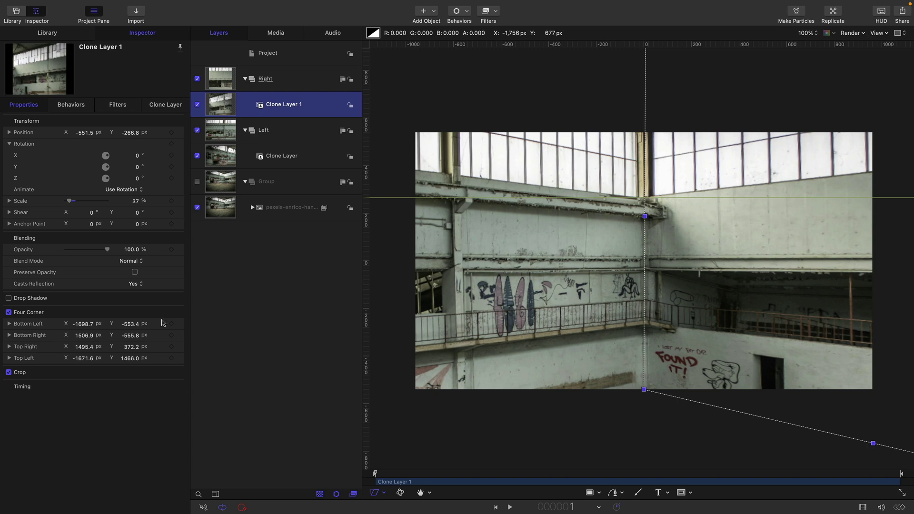
pyautogui.click(172, 372)
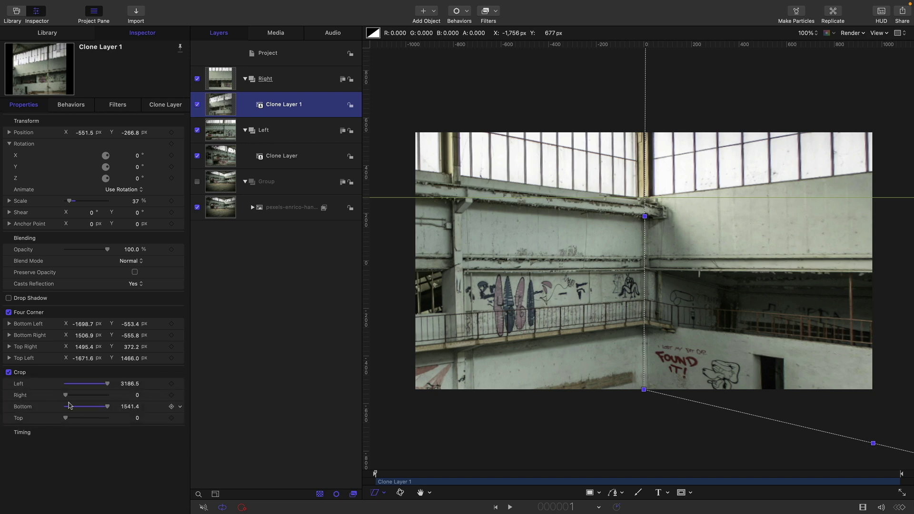
pyautogui.moveTo(130, 387); pyautogui.dragTo(129, 384)
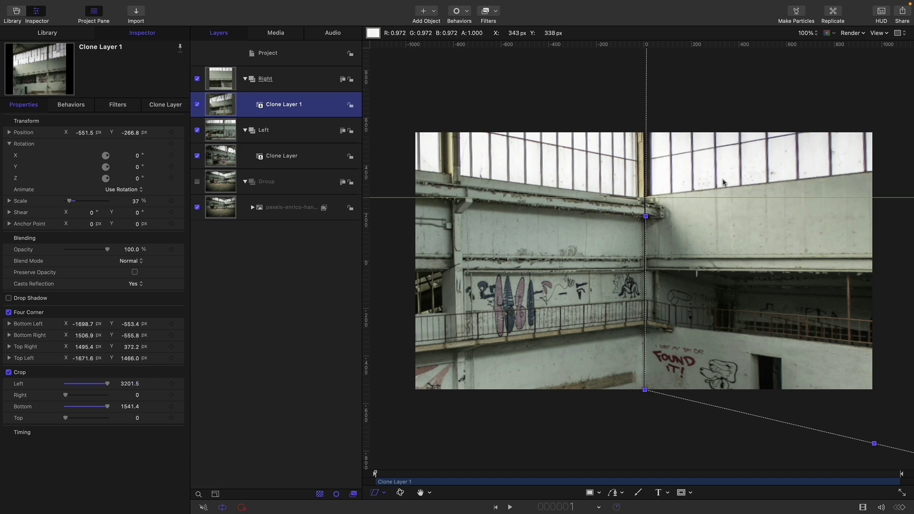
pyautogui.click(646, 217)
pyautogui.moveTo(647, 217); pyautogui.dragTo(646, 217)
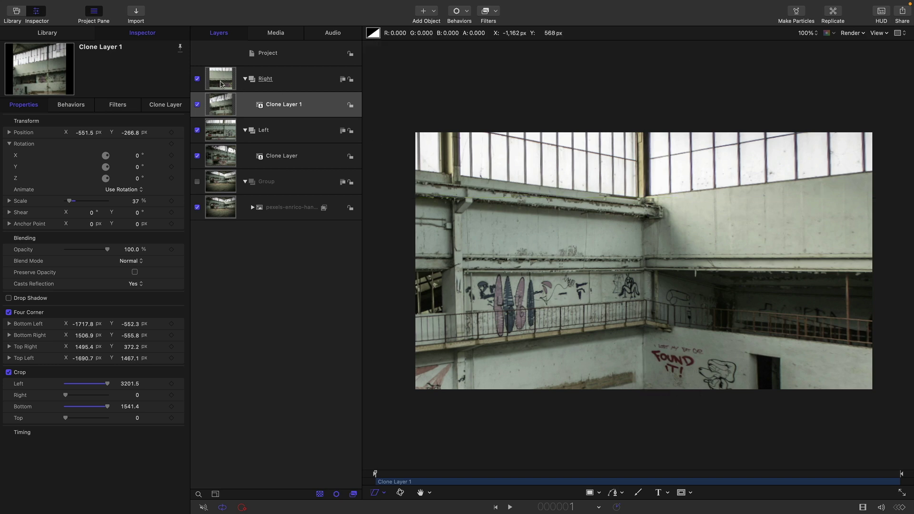
# Add a Camera layer to the project and accept switching the groups to 3D.
pyautogui.click(431, 11)
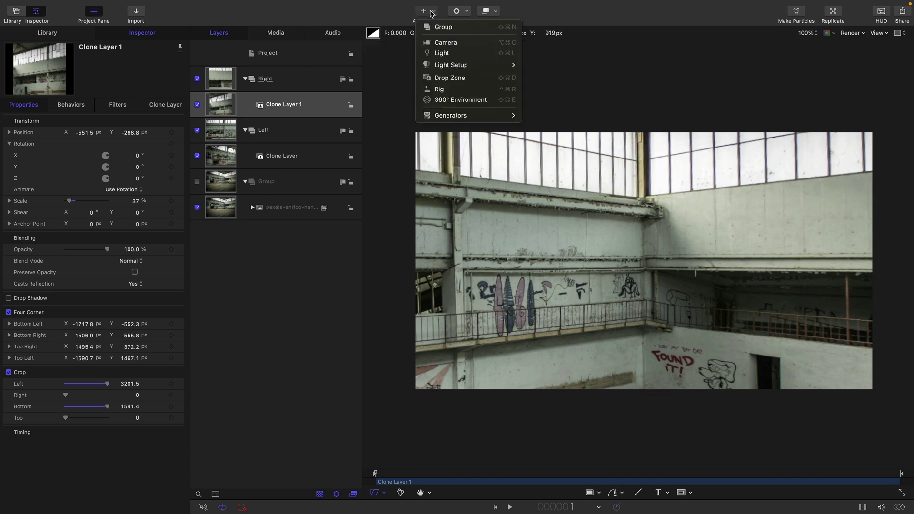
pyautogui.click(449, 45)
pyautogui.click(537, 291)
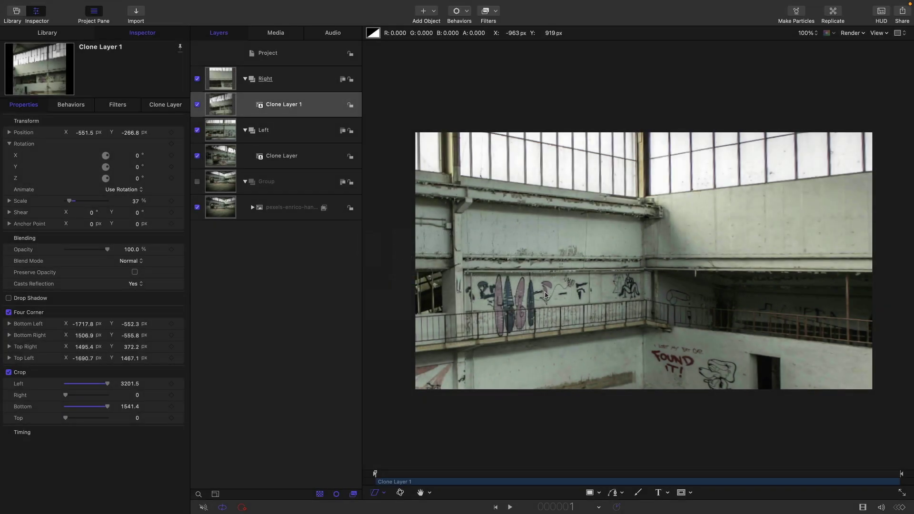
# Turn on the canvas overlays and move the horizontal guide lower.
pyautogui.click(884, 34)
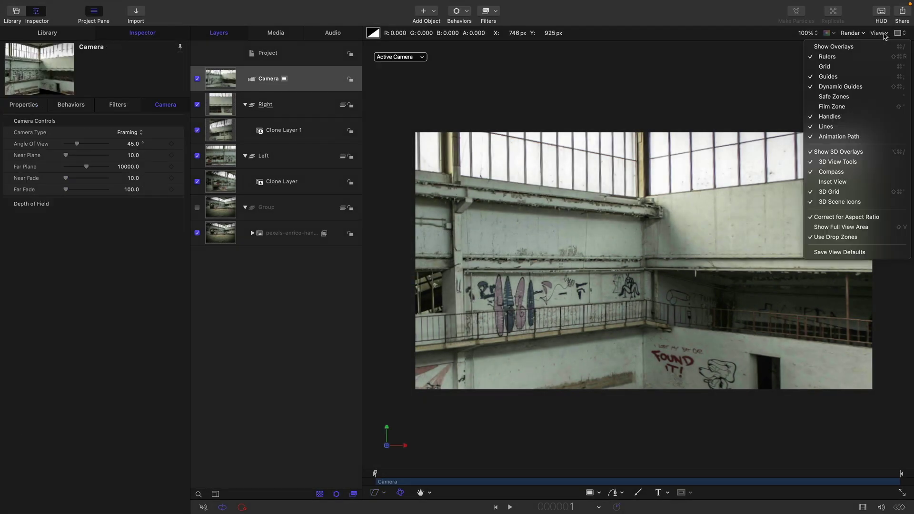
pyautogui.click(834, 46)
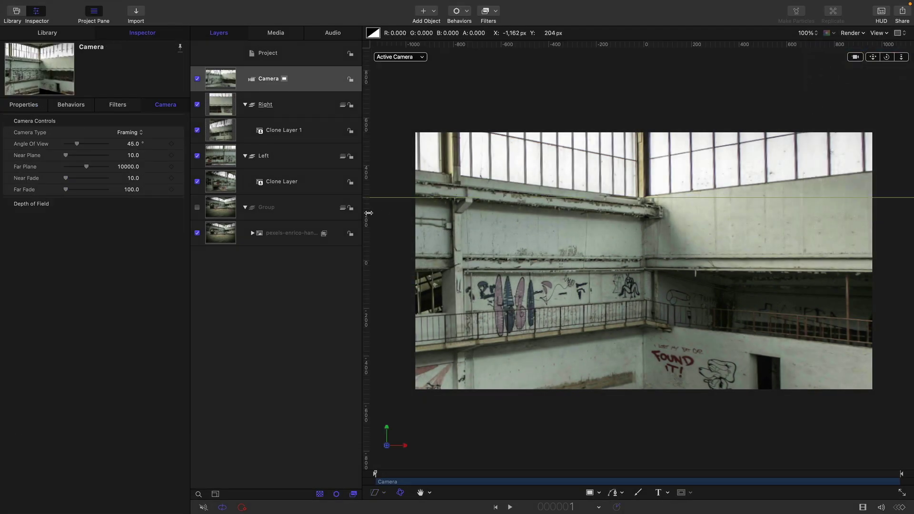
pyautogui.moveTo(389, 197); pyautogui.dragTo(391, 261)
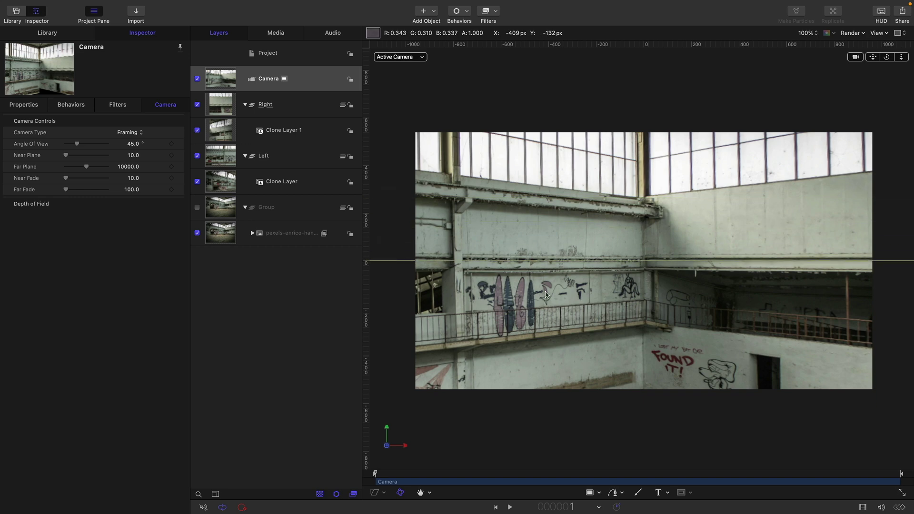
# Select the collapsed Right and Left groups and raise both to Position Y 540 px.
pyautogui.click(246, 107)
pyautogui.click(246, 104)
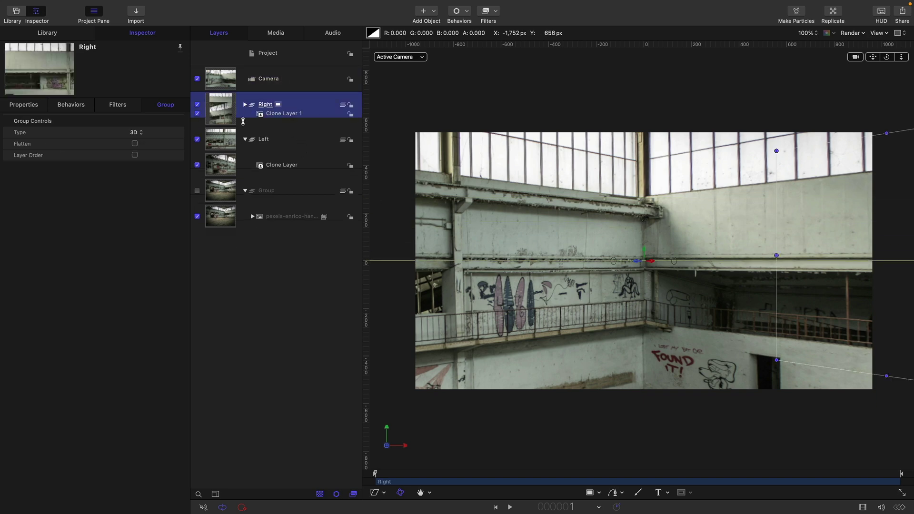
pyautogui.click(245, 130)
pyautogui.keyDown('shift'); pyautogui.click(229, 133); pyautogui.keyUp('shift')
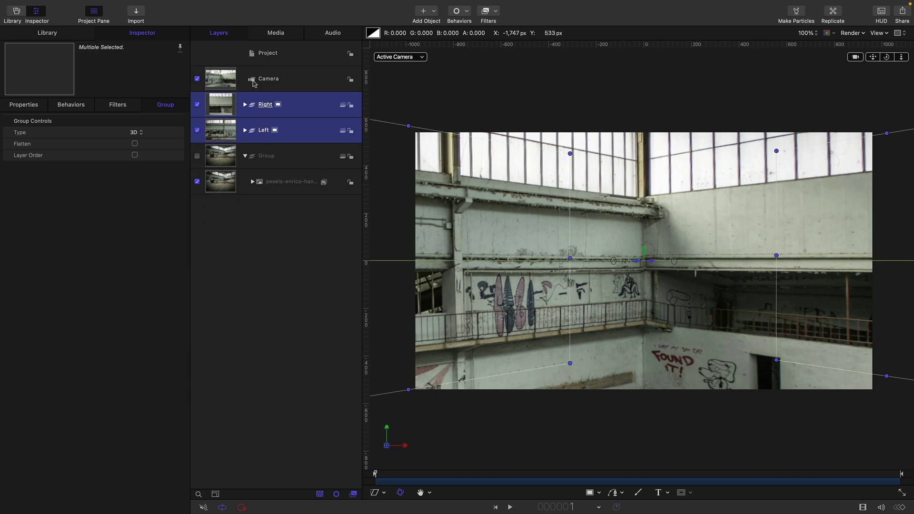
pyautogui.click(25, 106)
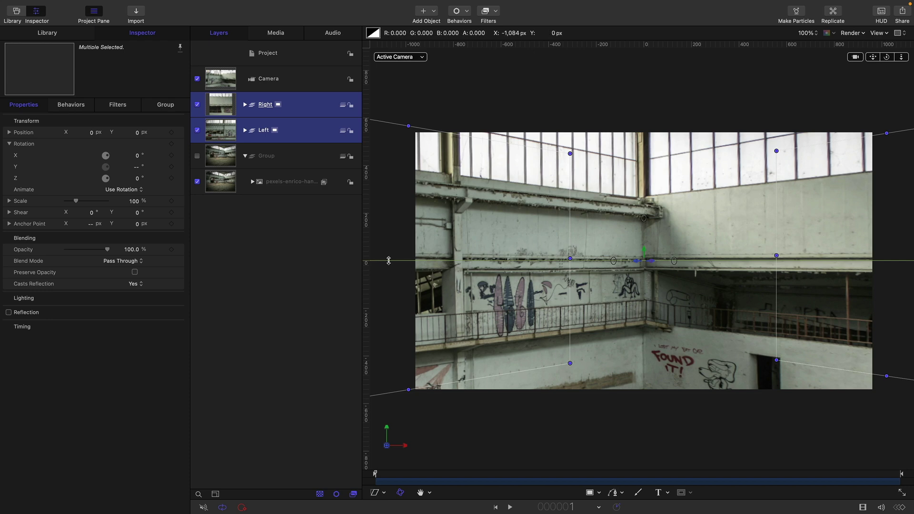
pyautogui.moveTo(138, 136); pyautogui.dragTo(212, 136)
# Tilt the Camera to -6° X rotation.
pyautogui.press('Up')
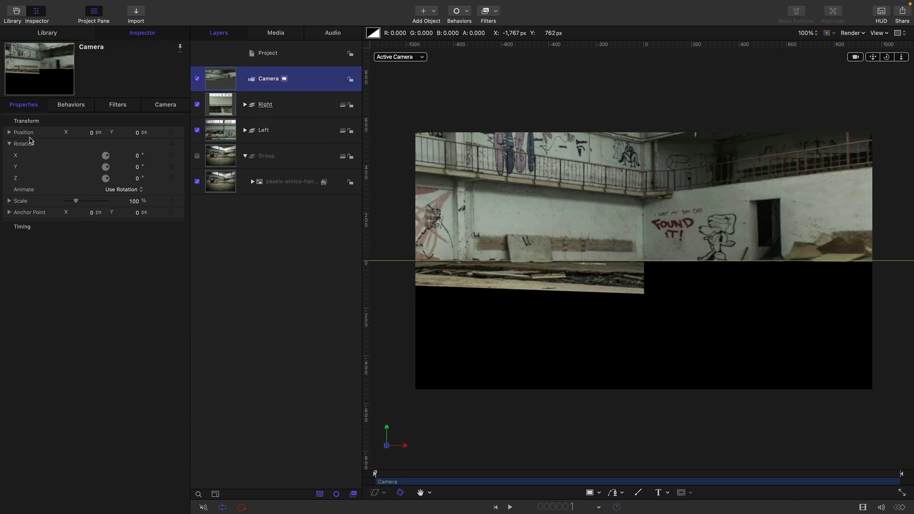
pyautogui.moveTo(139, 156); pyautogui.dragTo(140, 156)
pyautogui.click(137, 155)
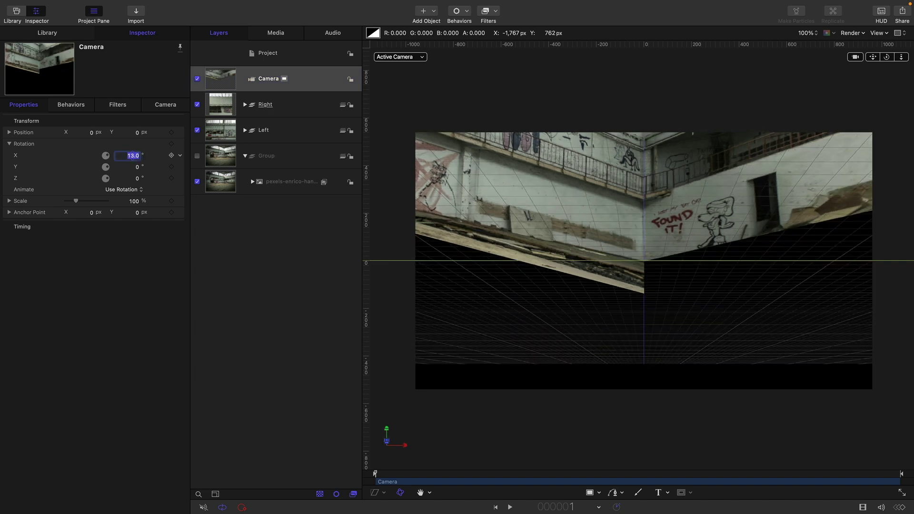
pyautogui.write('-6')
pyautogui.press('Return')
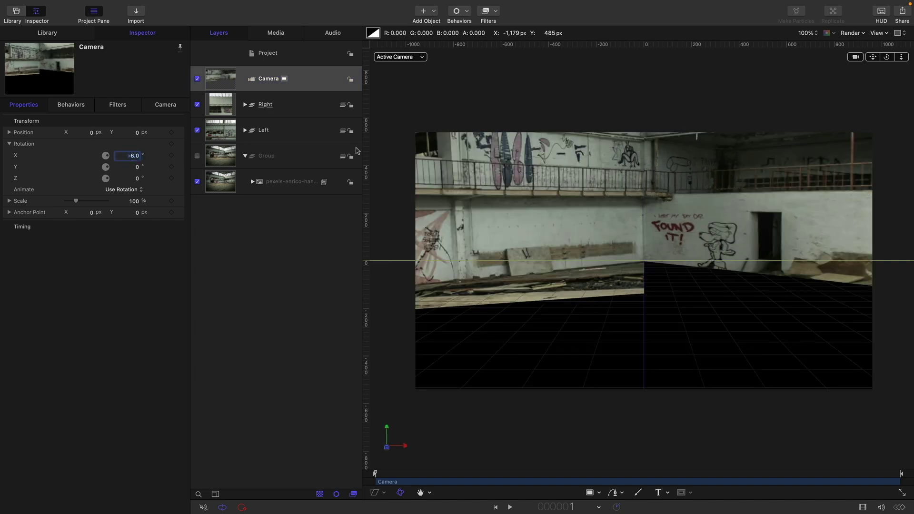
# Clone the hall photo layer into its own new group named Floor.
pyautogui.click(222, 183)
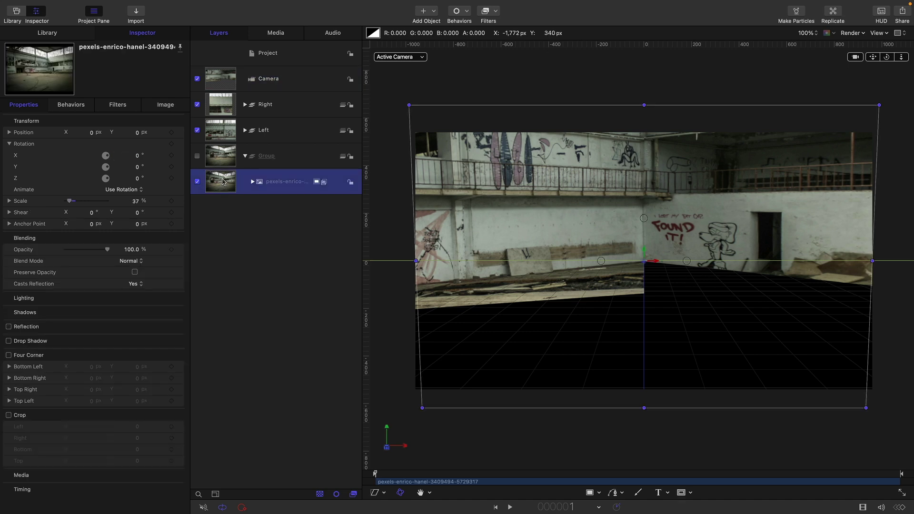
pyautogui.rightClick(222, 181)
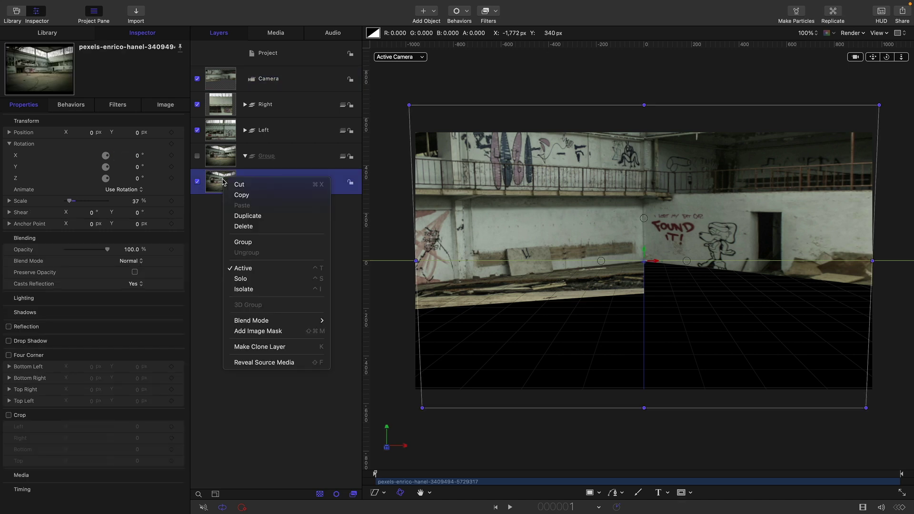
pyautogui.click(265, 346)
pyautogui.moveTo(266, 181)
pyautogui.mouseDown()
pyautogui.moveTo(279, 34)
pyautogui.moveTo(259, 62)
pyautogui.mouseUp()
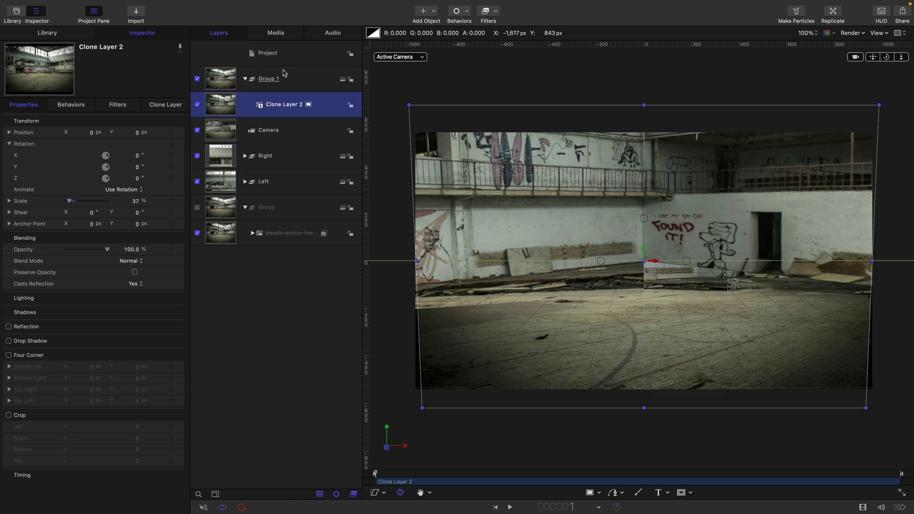
pyautogui.doubleClick(226, 80)
pyautogui.write('Floor')
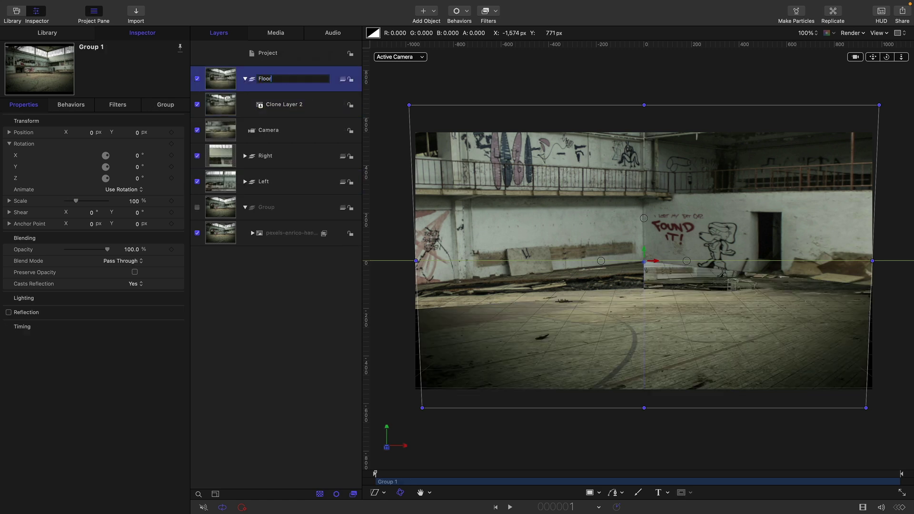
pyautogui.press('Return')
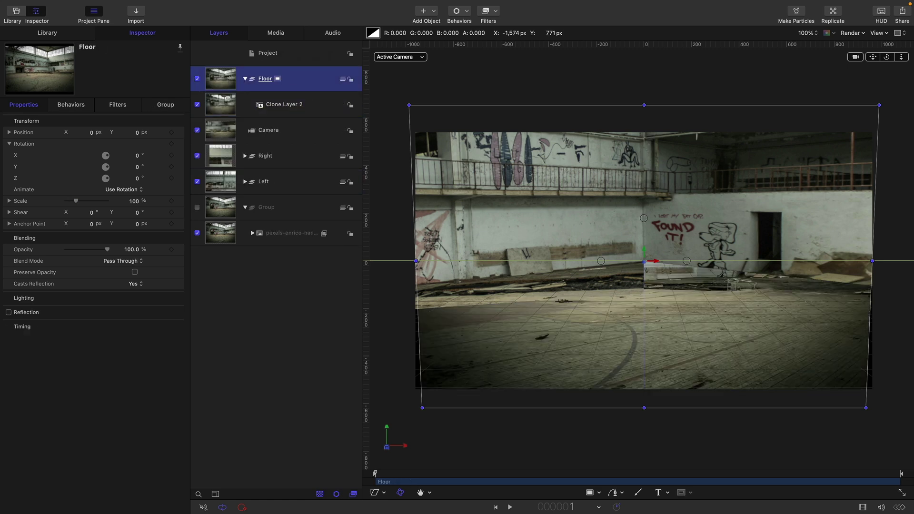
# Rotate the Floor group -90° on X and view the scene from the Top camera.
pyautogui.click(137, 156)
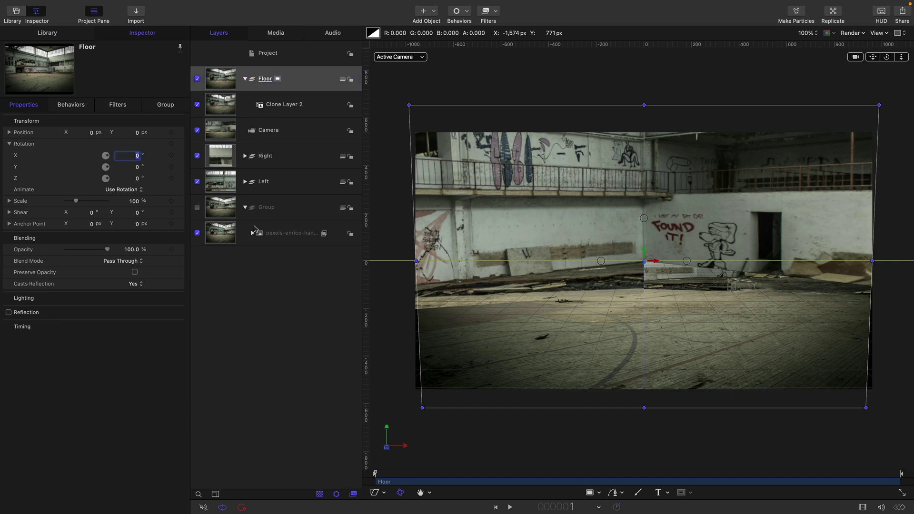
pyautogui.press('Return')
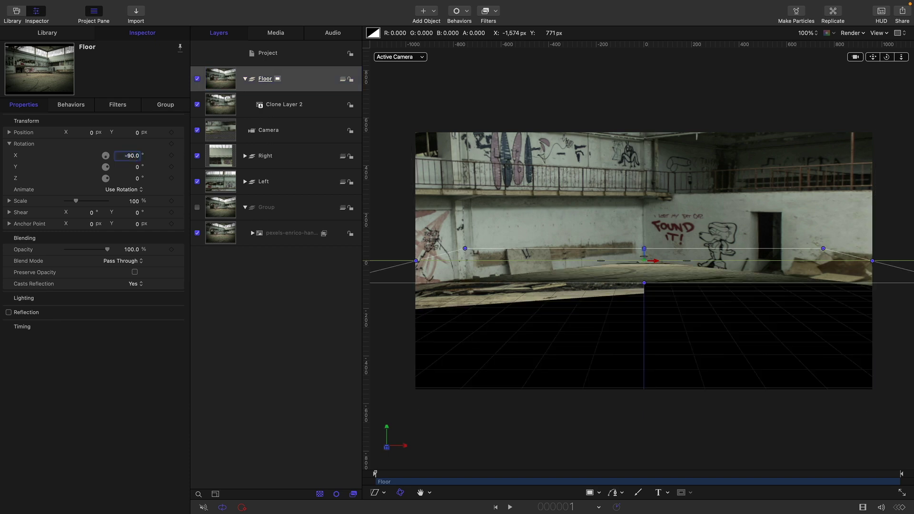
pyautogui.click(407, 57)
pyautogui.click(424, 143)
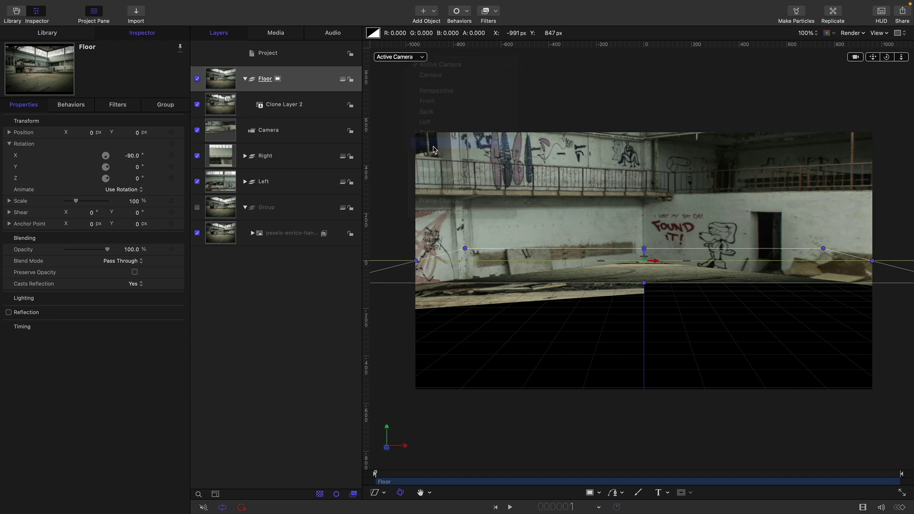
pyautogui.click(220, 106)
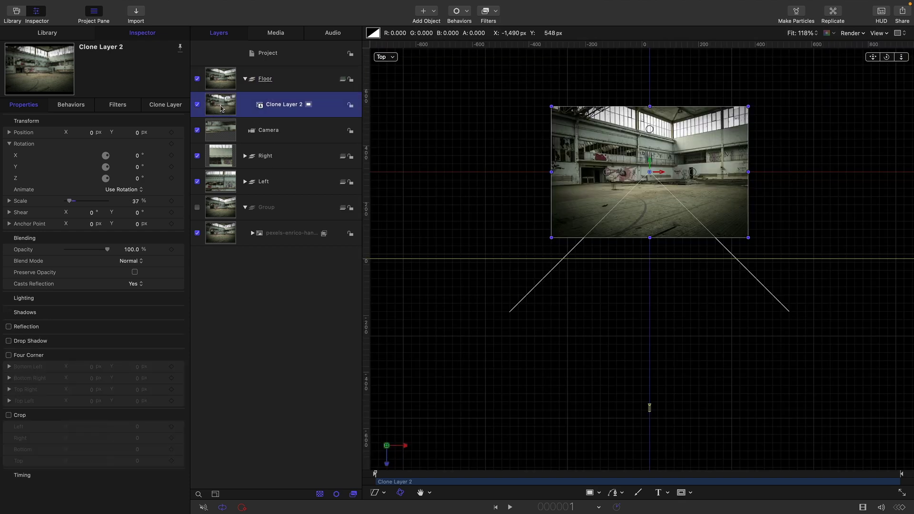
# Crop Clone Layer 2's top edge down below the windows (top crop 1889.8).
pyautogui.click(384, 493)
pyautogui.click(404, 408)
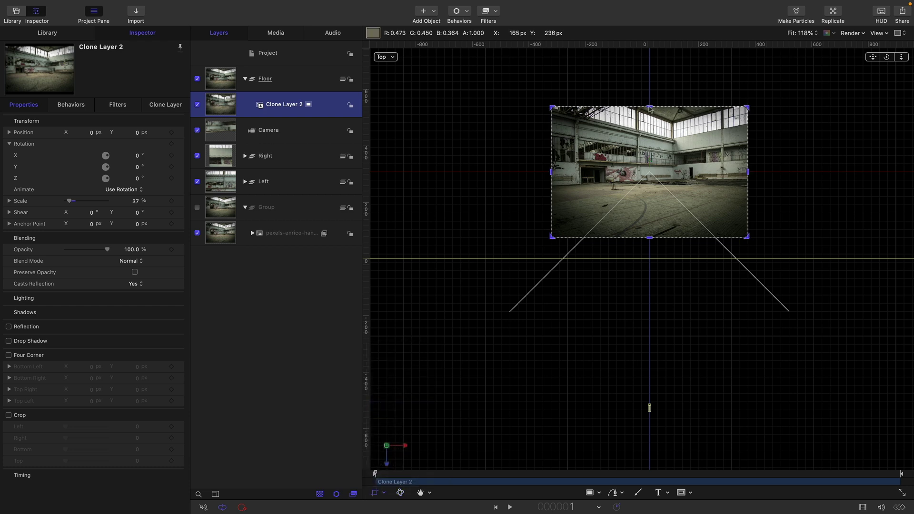
pyautogui.moveTo(650, 109); pyautogui.dragTo(656, 182)
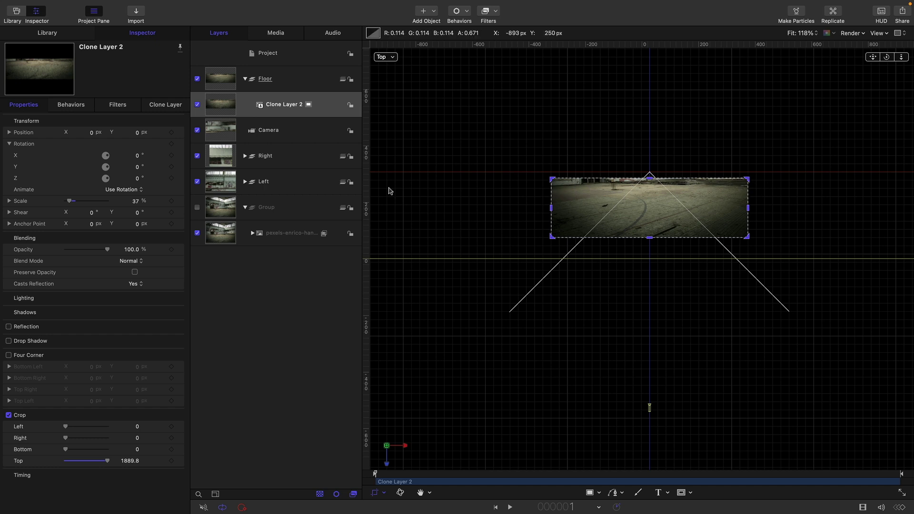
# Corner-pin Clone Layer 2 into a diamond-shaped floor plane.
pyautogui.click(384, 493)
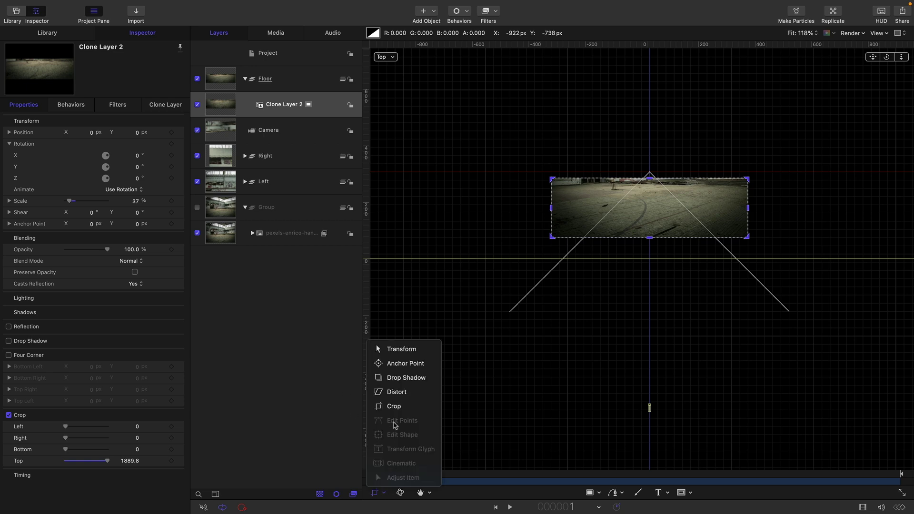
pyautogui.click(396, 392)
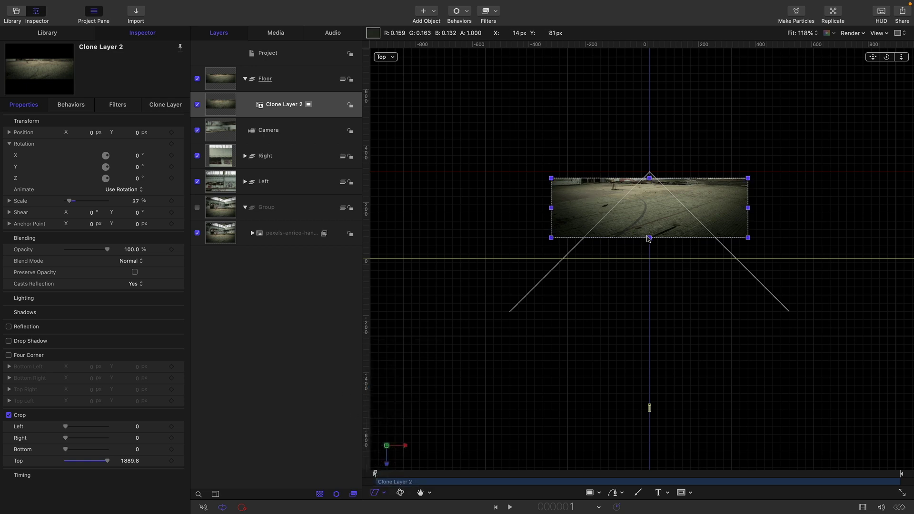
pyautogui.moveTo(554, 242); pyautogui.dragTo(651, 408)
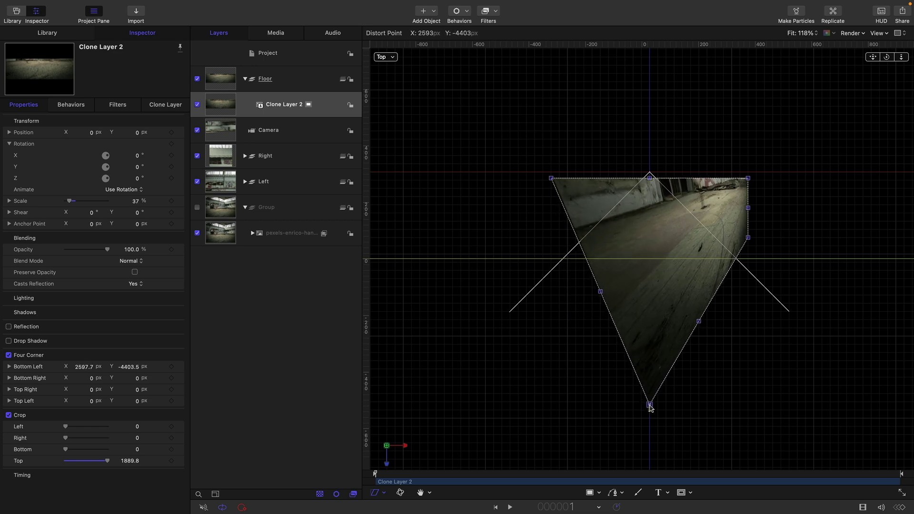
pyautogui.moveTo(551, 178); pyautogui.dragTo(440, 280)
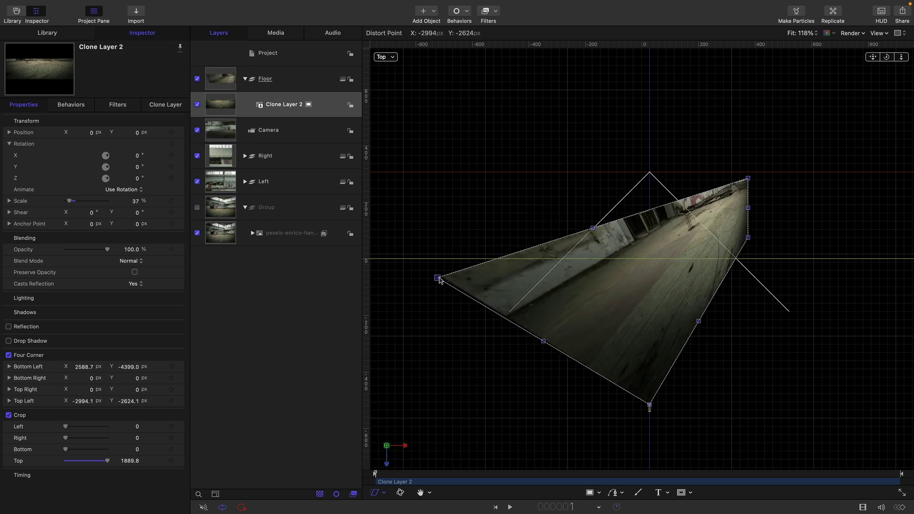
pyautogui.moveTo(747, 179); pyautogui.dragTo(649, 171)
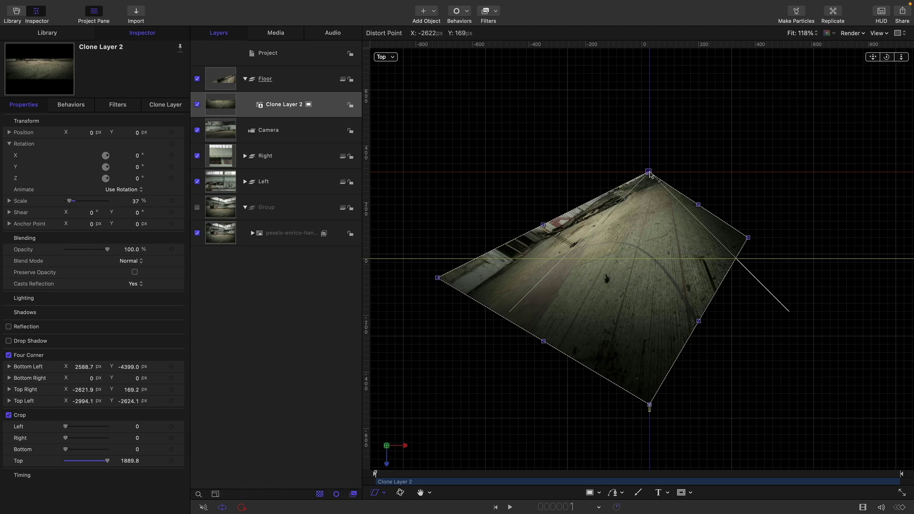
pyautogui.moveTo(747, 237); pyautogui.dragTo(791, 313)
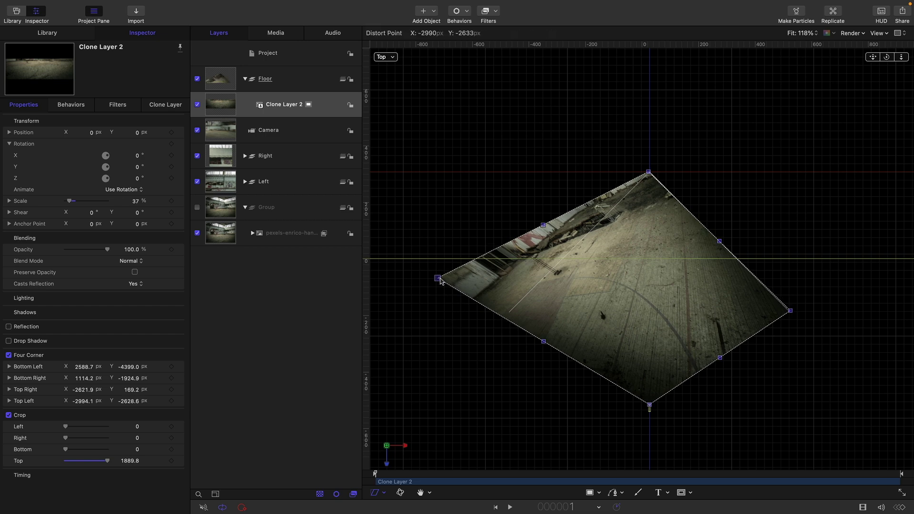
pyautogui.moveTo(439, 280); pyautogui.dragTo(484, 297)
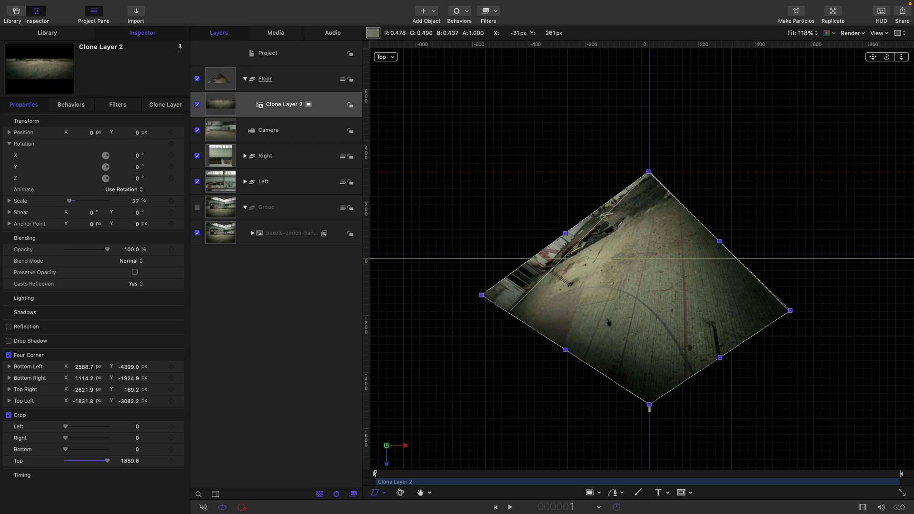
pyautogui.moveTo(649, 405); pyautogui.dragTo(649, 419)
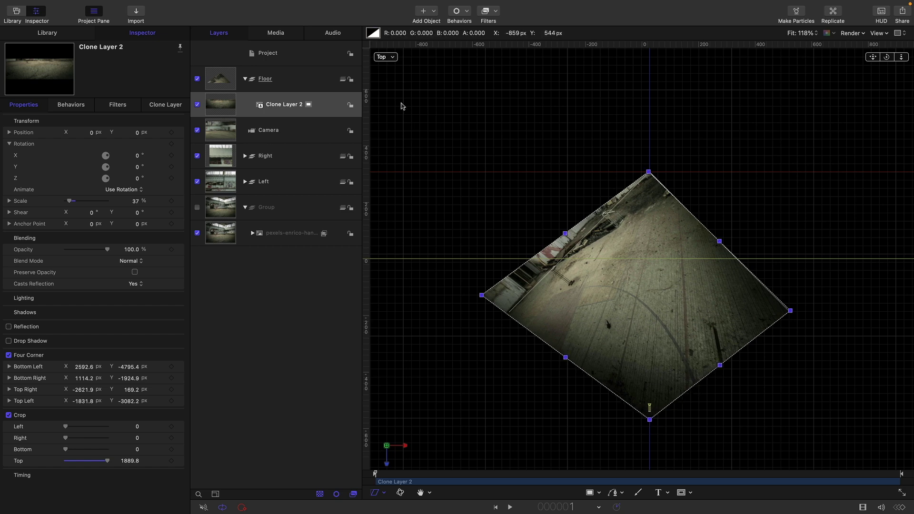
# Return to the Active Camera and orbit it down to -12.8° X, -5.4° Y over the floor.
pyautogui.click(386, 57)
pyautogui.click(736, 152)
pyautogui.hotkey('ctrl', 'a')
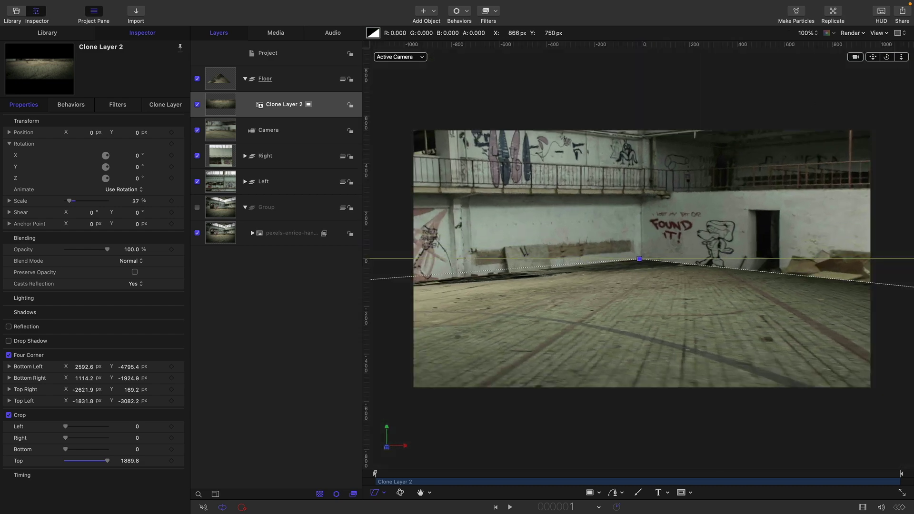
pyautogui.moveTo(889, 60)
pyautogui.mouseDown()
pyautogui.moveTo(884, 81)
pyautogui.moveTo(900, 58)
pyautogui.moveTo(899, 77)
pyautogui.moveTo(872, 64)
pyautogui.moveTo(874, 55)
pyautogui.moveTo(878, 68)
pyautogui.mouseUp()
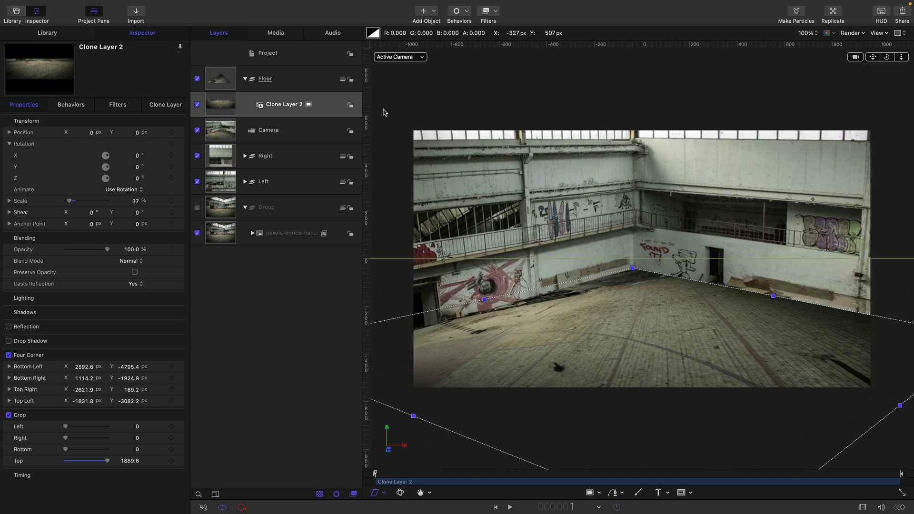
pyautogui.click(230, 131)
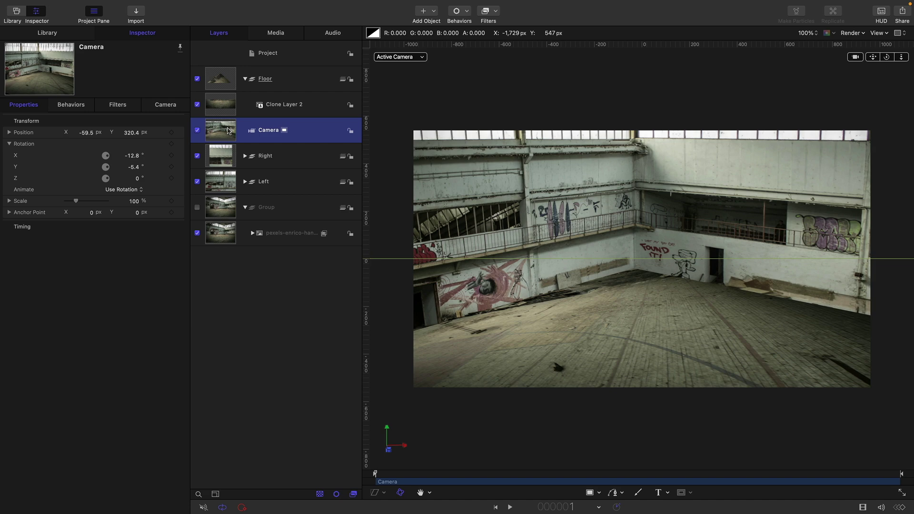
# Reset the camera's position and rotation to zero and reveal its X, Y, Z values.
pyautogui.rightClick(79, 121)
pyautogui.click(96, 124)
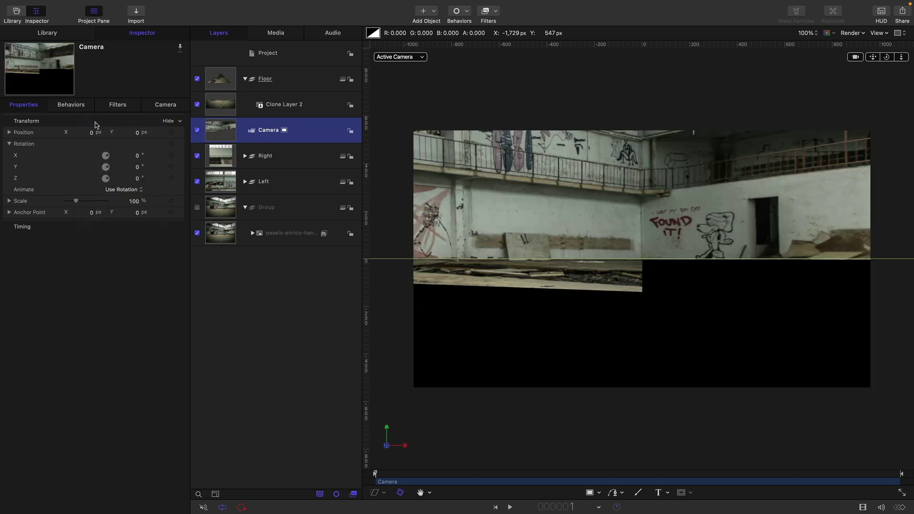
pyautogui.click(9, 133)
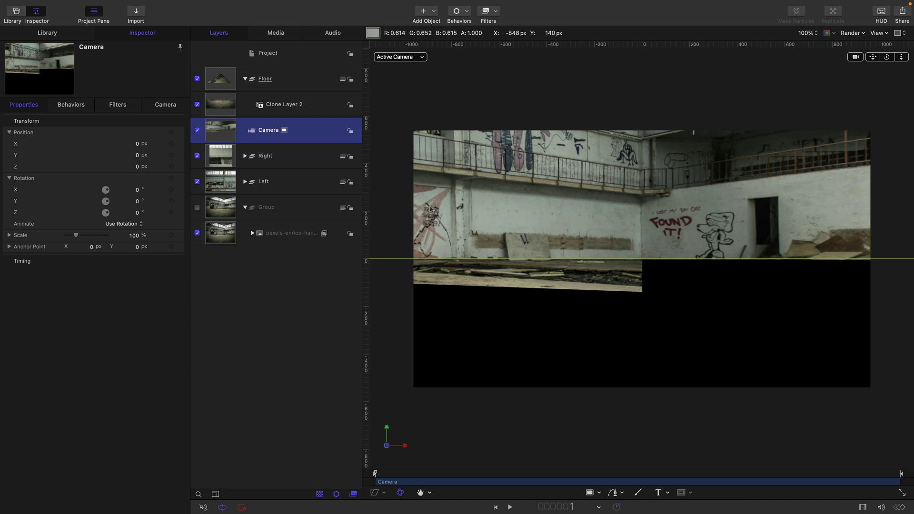
# Switch to the Default Box project and copy its Complete Box group.
pyautogui.moveTo(158, 2)
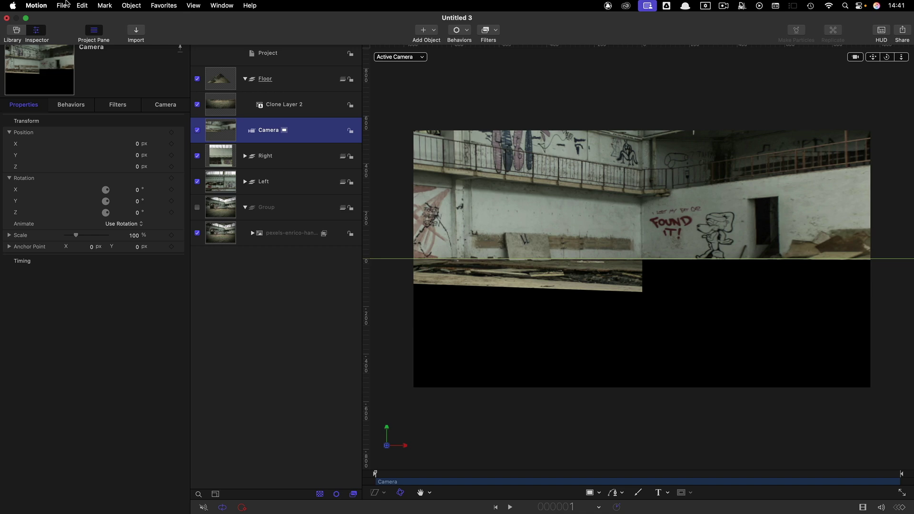
pyautogui.click(233, 5)
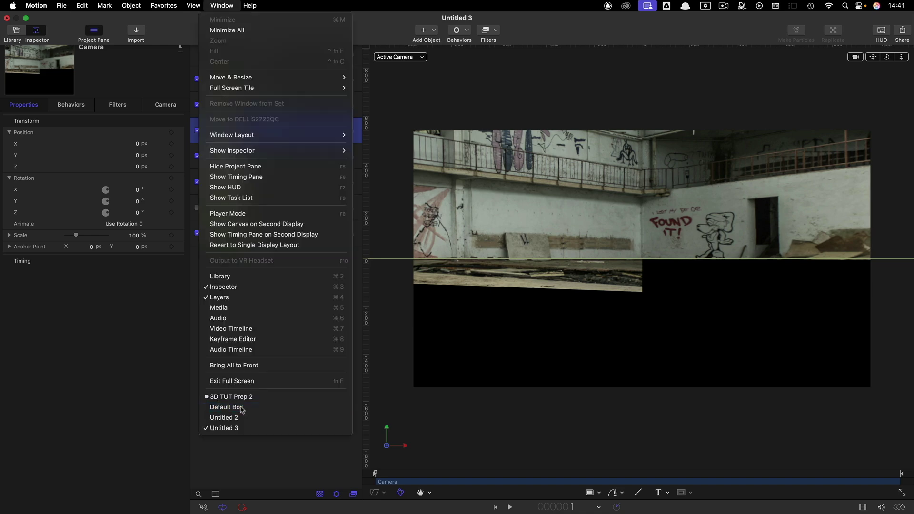
pyautogui.click(233, 407)
pyautogui.click(222, 100)
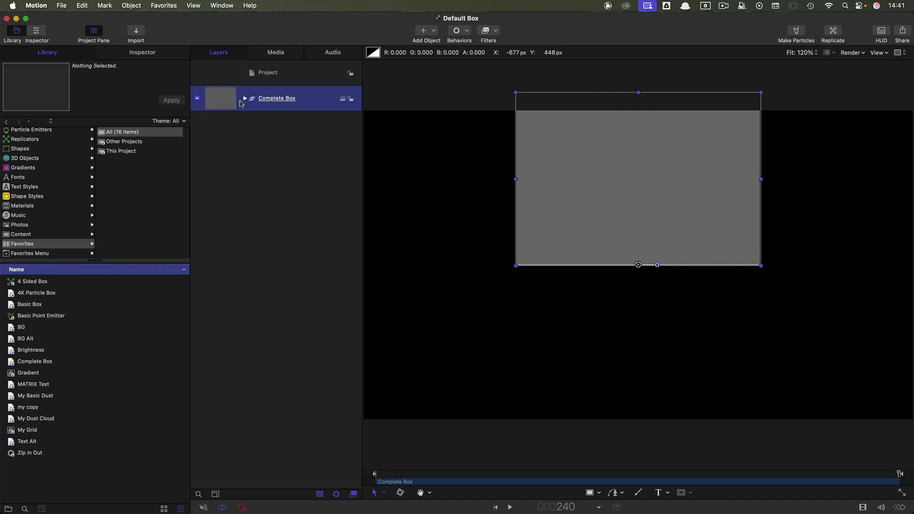
pyautogui.rightClick(222, 96)
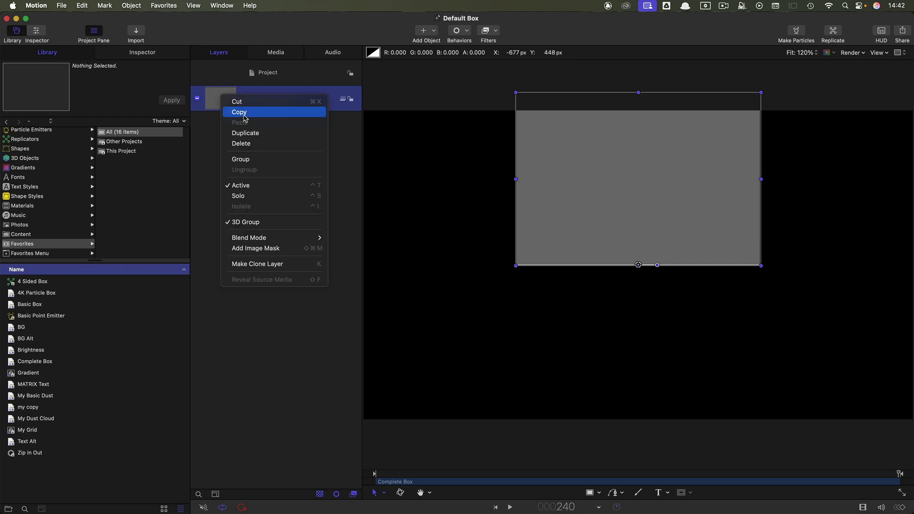
pyautogui.click(246, 113)
pyautogui.click(229, 4)
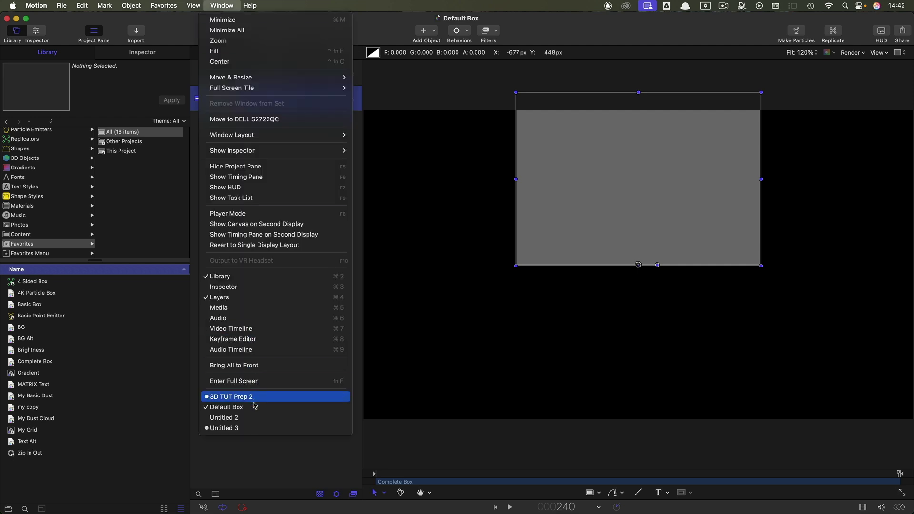
# Paste the Complete Box group into the Untitled 2 hall project.
pyautogui.click(250, 417)
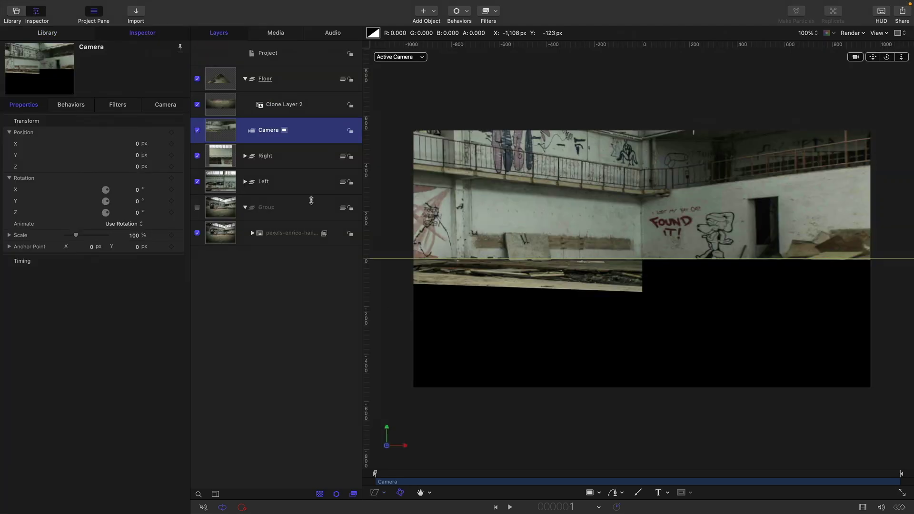
pyautogui.click(284, 53)
pyautogui.press('super+v')
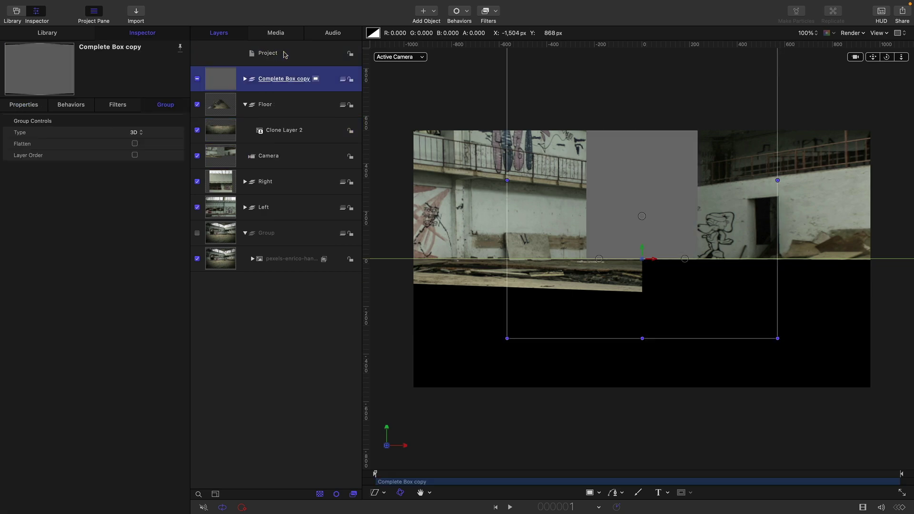
# In Top view, move the box onto the middle of the floor, then return to Active Camera.
pyautogui.click(400, 57)
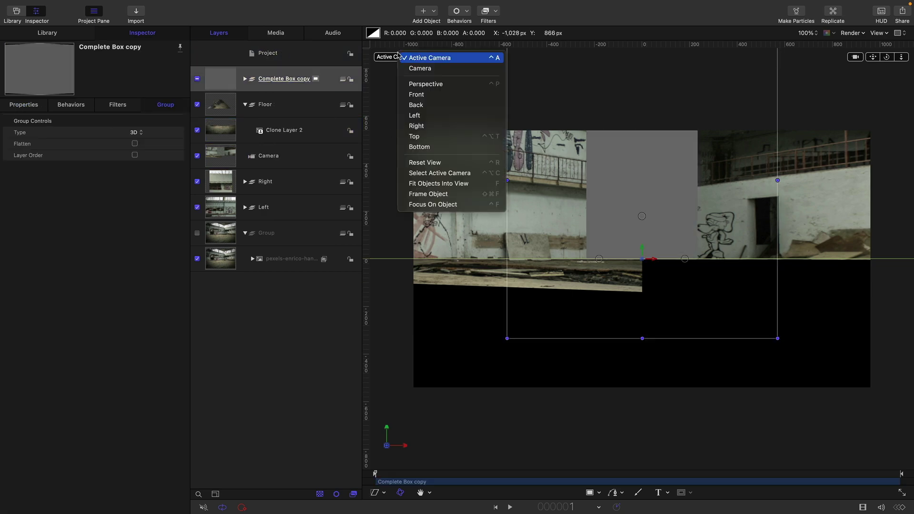
pyautogui.click(560, 176)
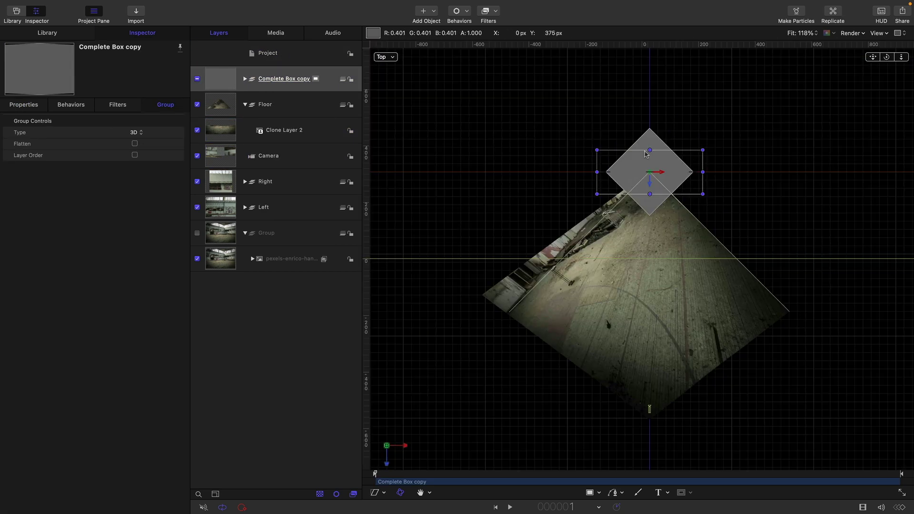
pyautogui.moveTo(646, 198); pyautogui.dragTo(598, 295)
pyautogui.click(386, 57)
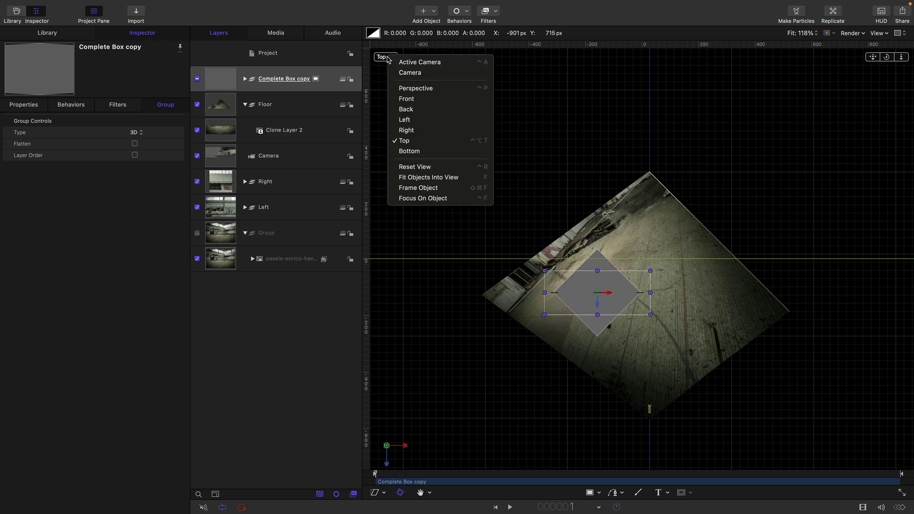
pyautogui.click(400, 63)
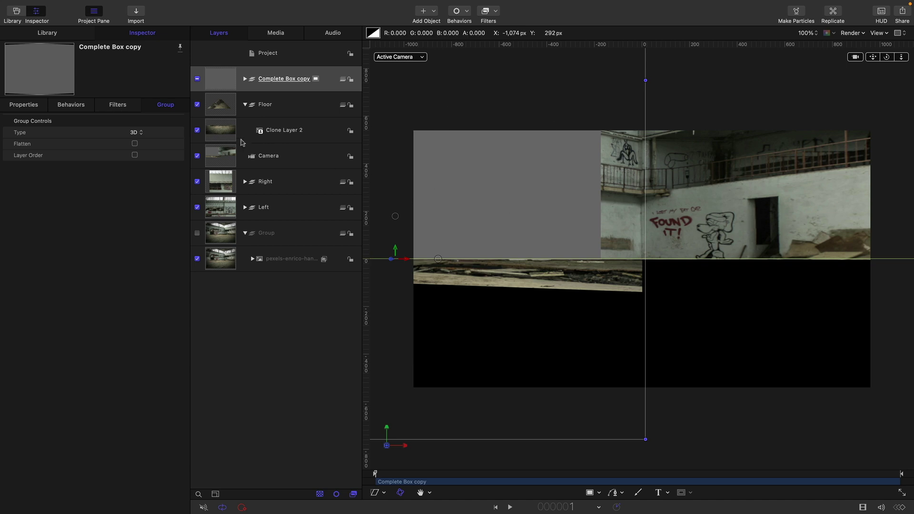
# Add a Ramp to the camera's Position Y running from 530 to 300.
pyautogui.click(228, 157)
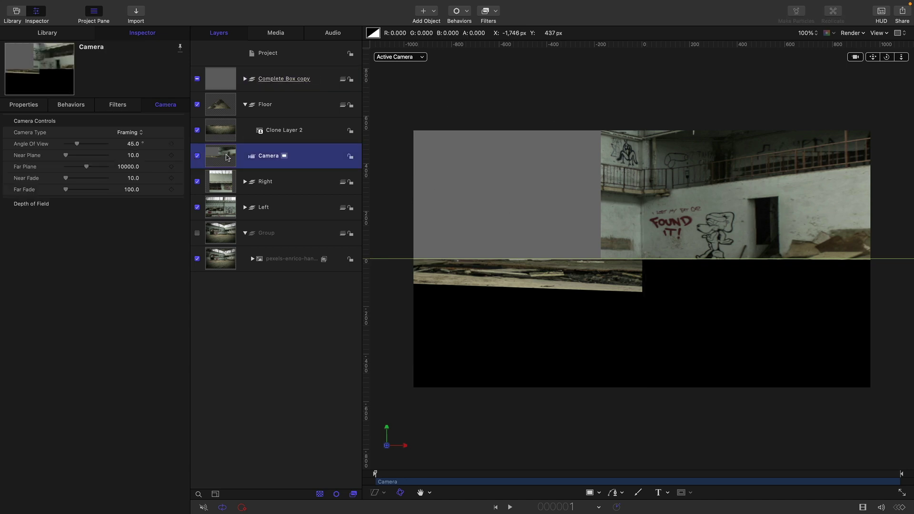
pyautogui.click(37, 105)
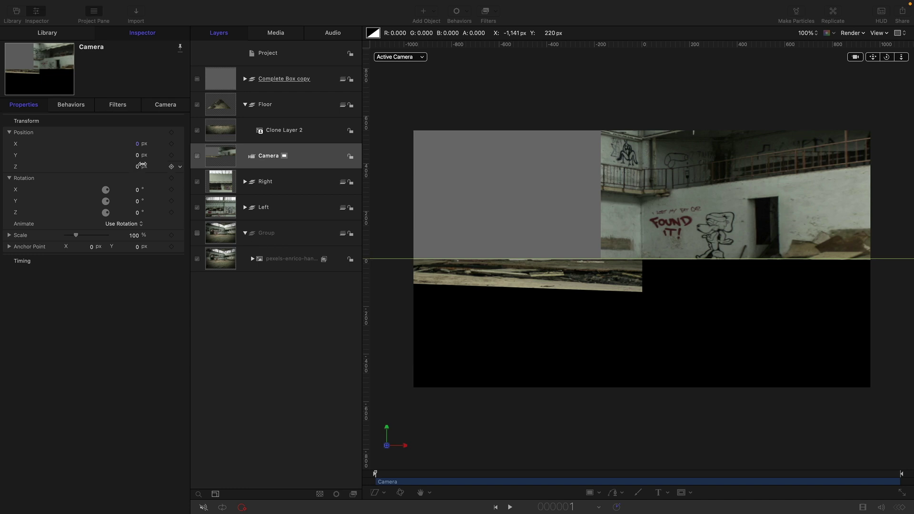
pyautogui.click(180, 156)
pyautogui.moveTo(257, 254)
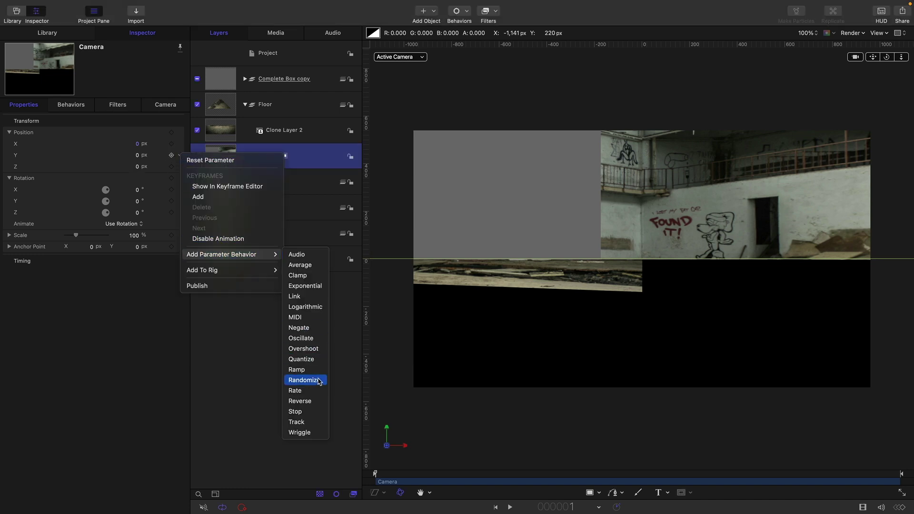
pyautogui.click(315, 372)
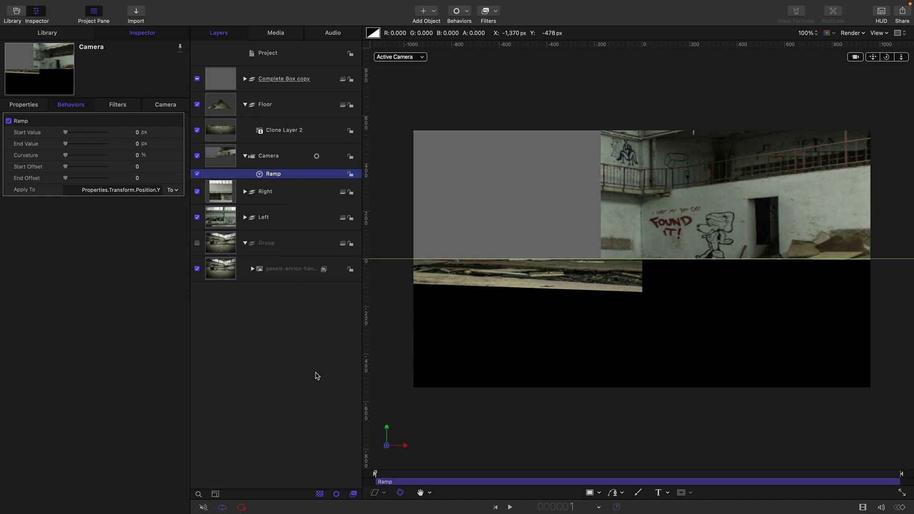
pyautogui.click(138, 133)
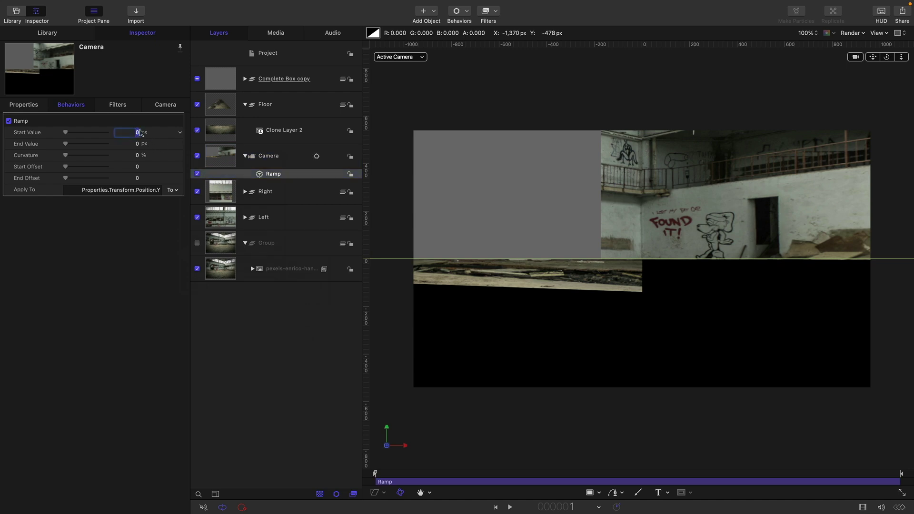
pyautogui.press('Tab')
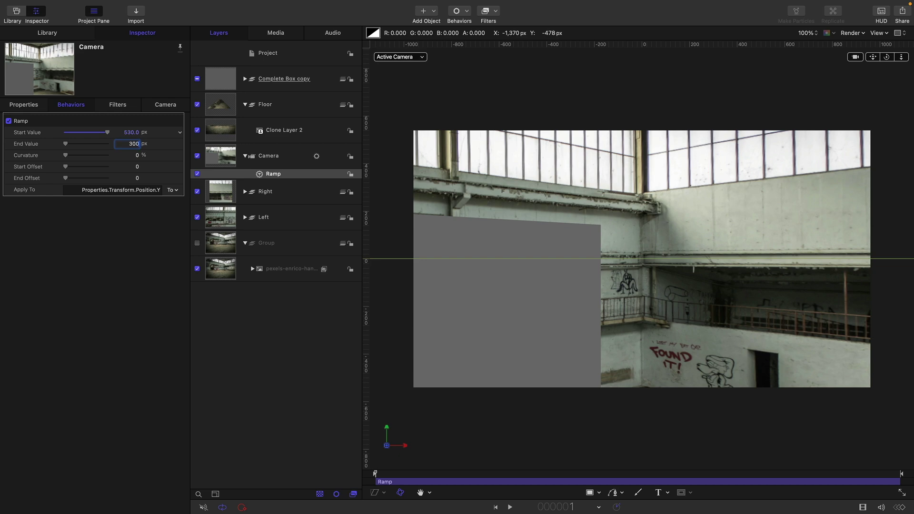
pyautogui.press('Return')
# Add a Ramp to the camera's Position Z, start value 1000, end value 7000.
pyautogui.click(25, 106)
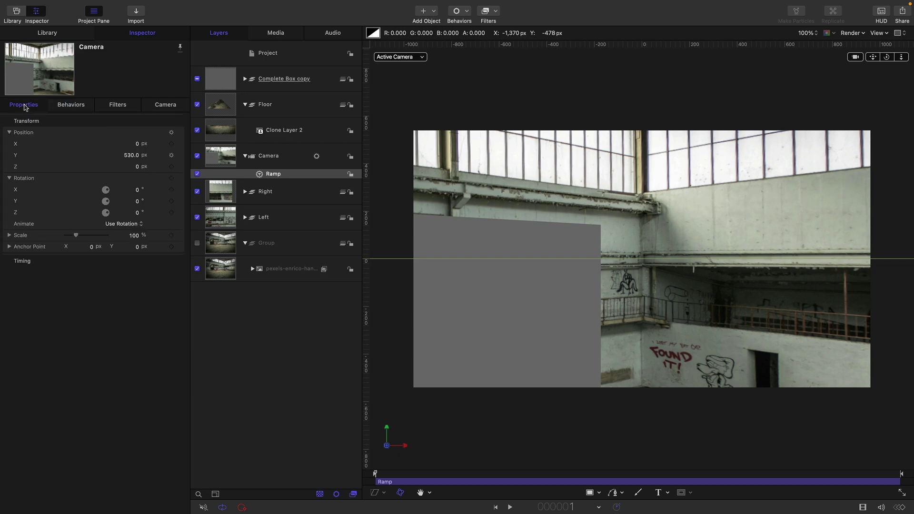
pyautogui.click(182, 166)
pyautogui.moveTo(225, 265)
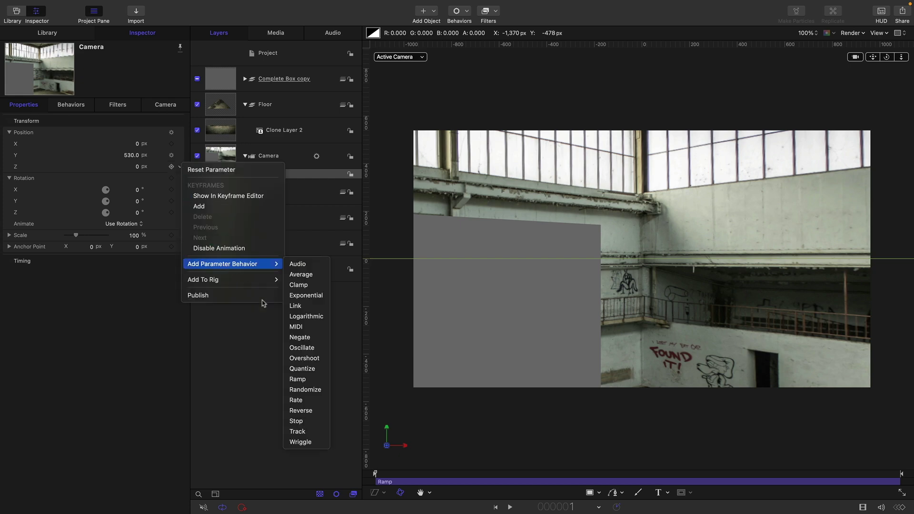
pyautogui.click(299, 379)
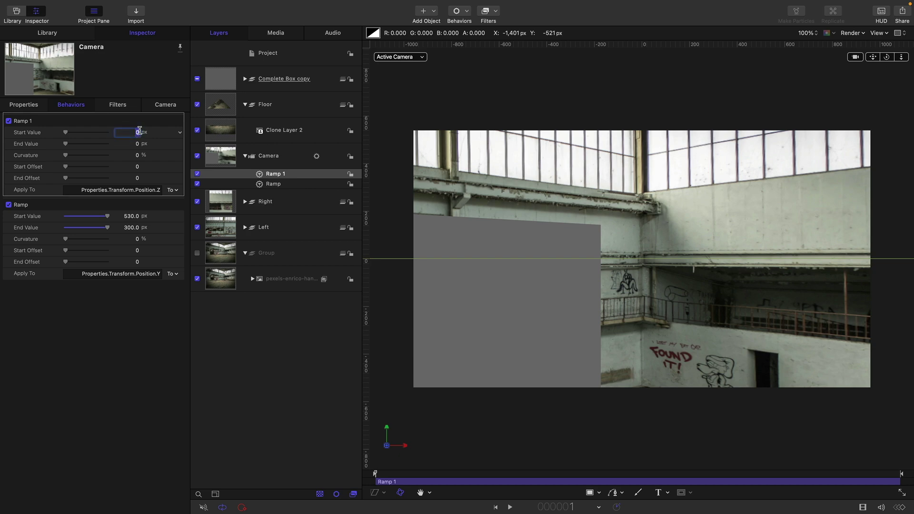
pyautogui.write('1000')
pyautogui.press('Return')
pyautogui.write('700')
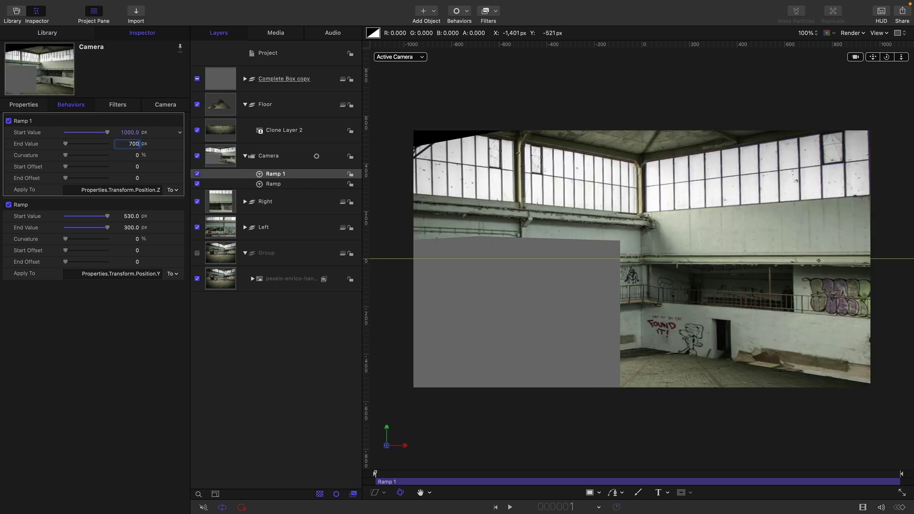
pyautogui.write('0')
pyautogui.press('Return')
# Add a Ramp to the camera's Rotation X running from -9 to 3.0 degrees.
pyautogui.click(30, 105)
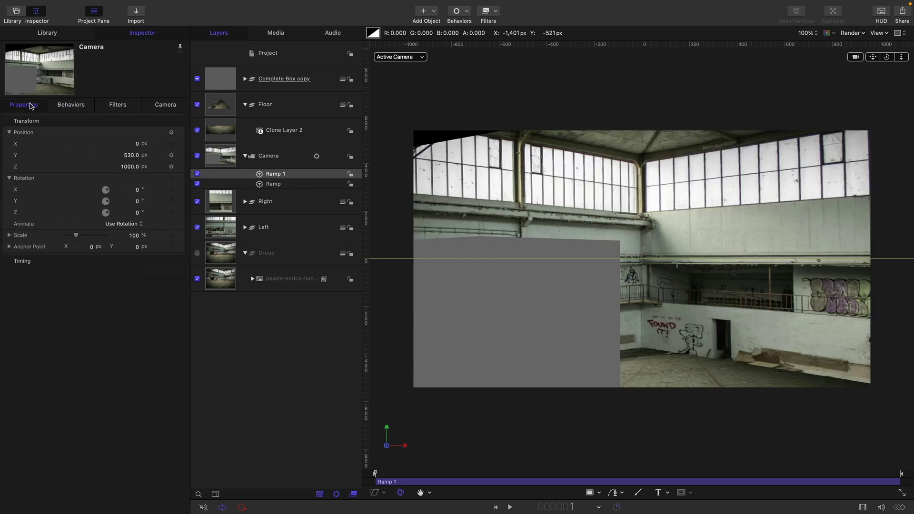
pyautogui.click(180, 191)
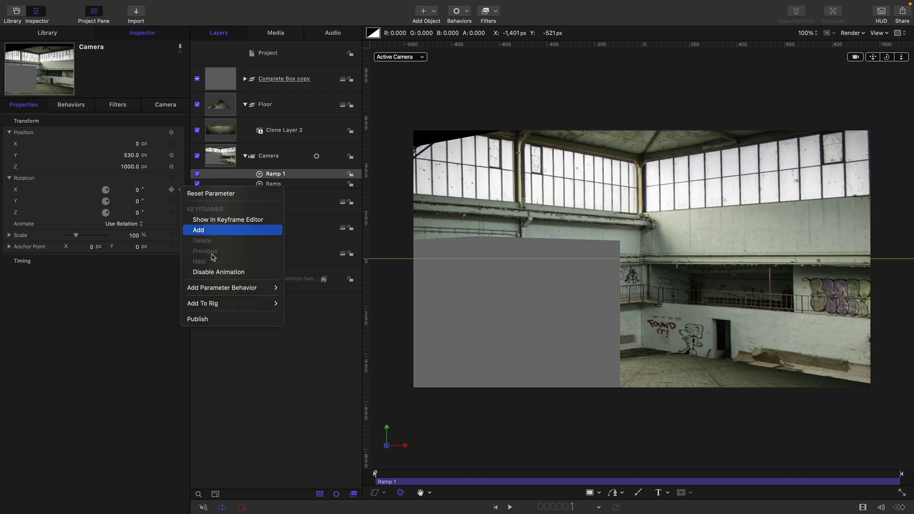
pyautogui.moveTo(228, 288)
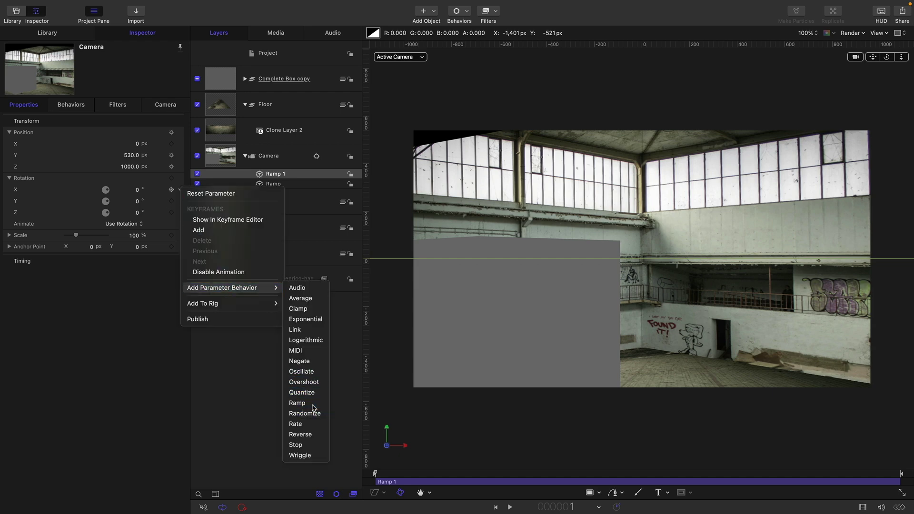
pyautogui.click(297, 403)
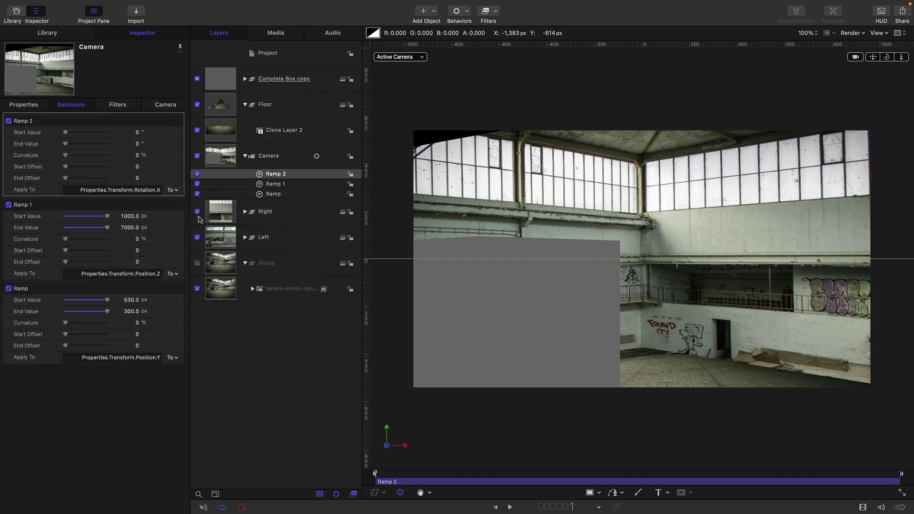
pyautogui.click(138, 133)
pyautogui.write('-9')
pyautogui.press('Tab')
pyautogui.write('3.0')
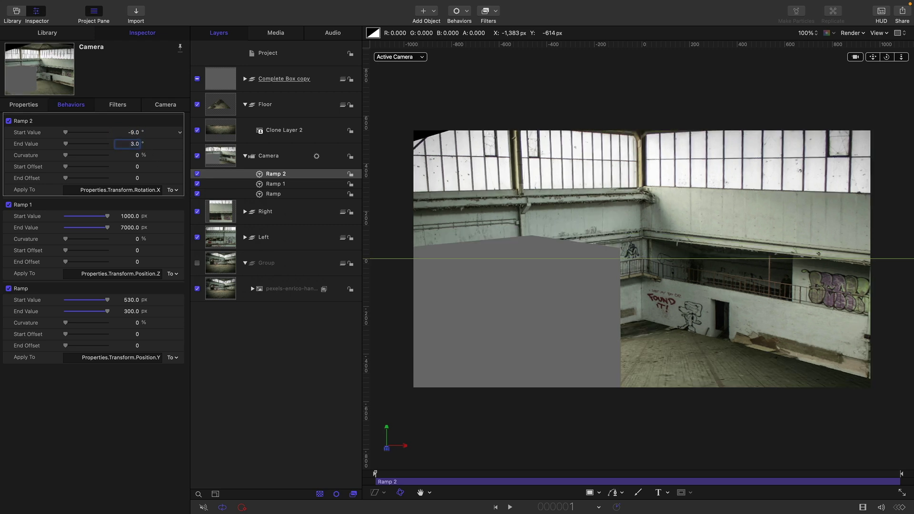
# Add a Ramp to the camera's Rotation Y running from -35 to 50 degrees.
pyautogui.click(23, 105)
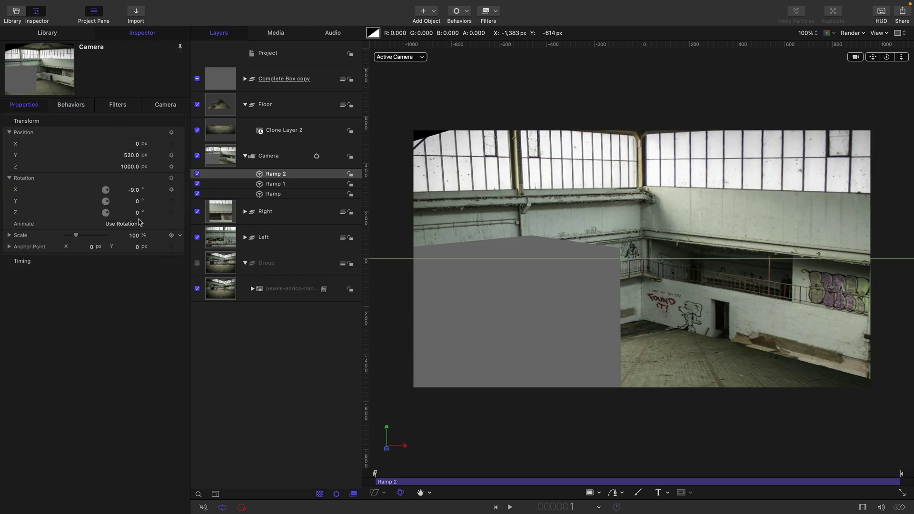
pyautogui.click(180, 202)
pyautogui.moveTo(231, 299)
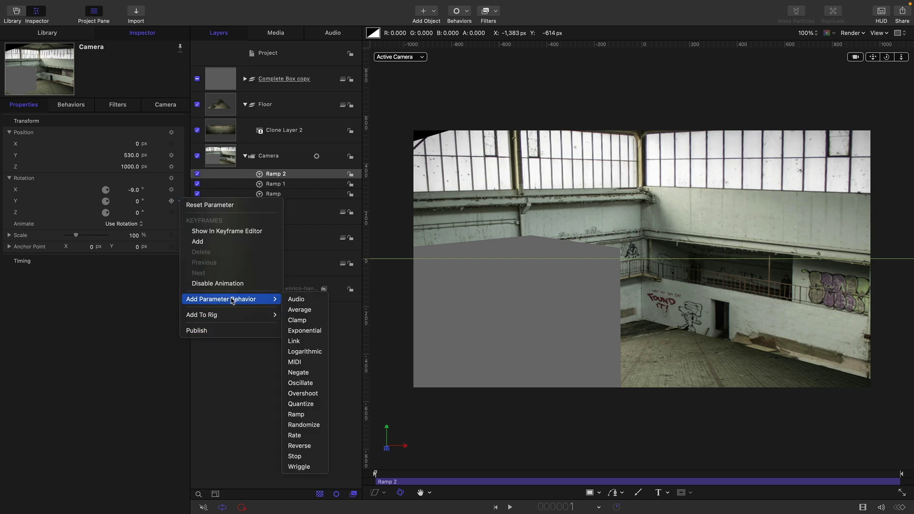
pyautogui.click(322, 418)
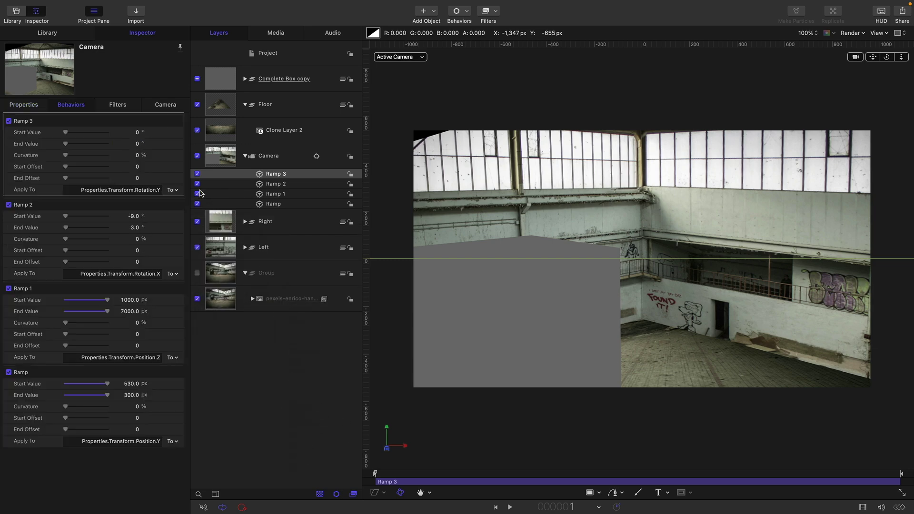
pyautogui.click(137, 132)
pyautogui.write('-35')
pyautogui.press('Tab')
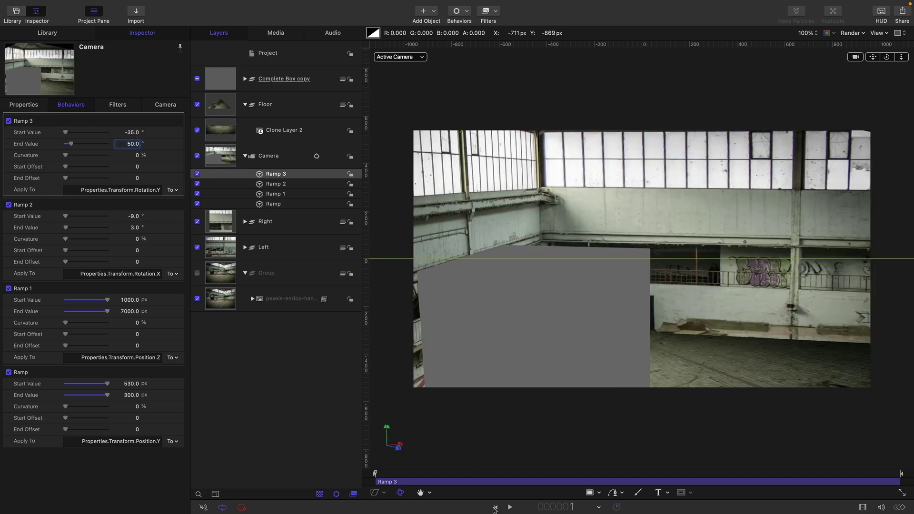
pyautogui.press('Return')
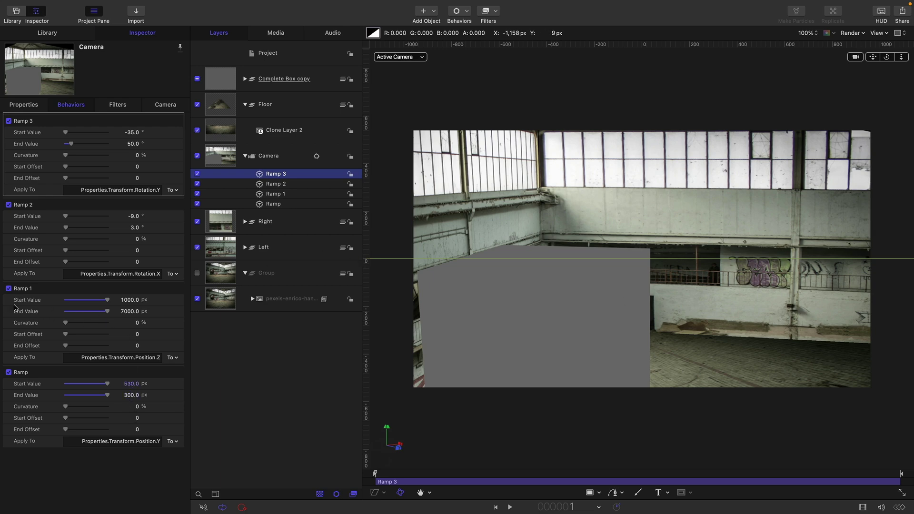
# Correct the Z ramp's end value to 700, then preview the camera move from frame 1.
pyautogui.click(130, 312)
pyautogui.press('super+a')
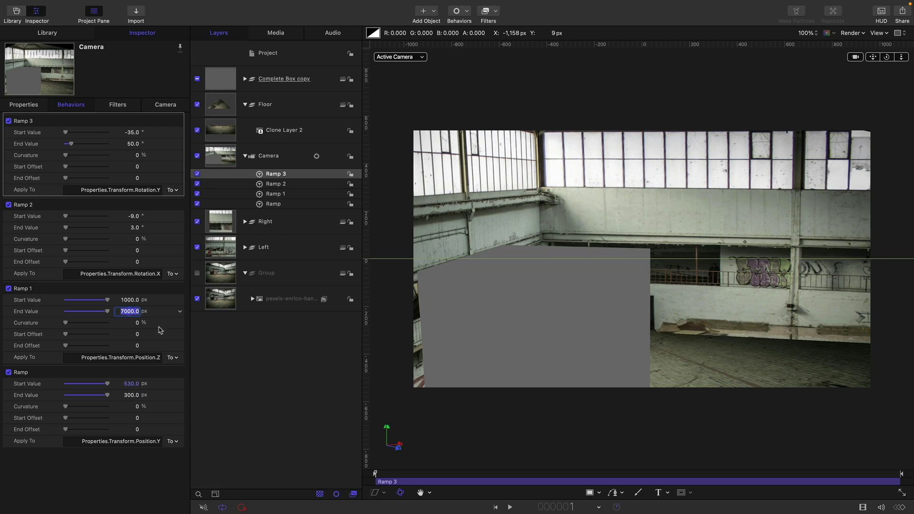
pyautogui.write('70')
pyautogui.click(511, 508)
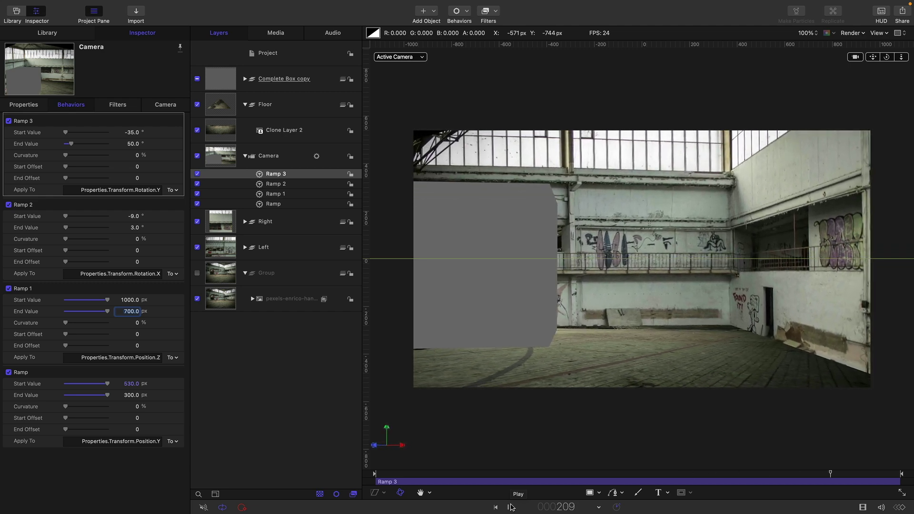
pyautogui.click(511, 508)
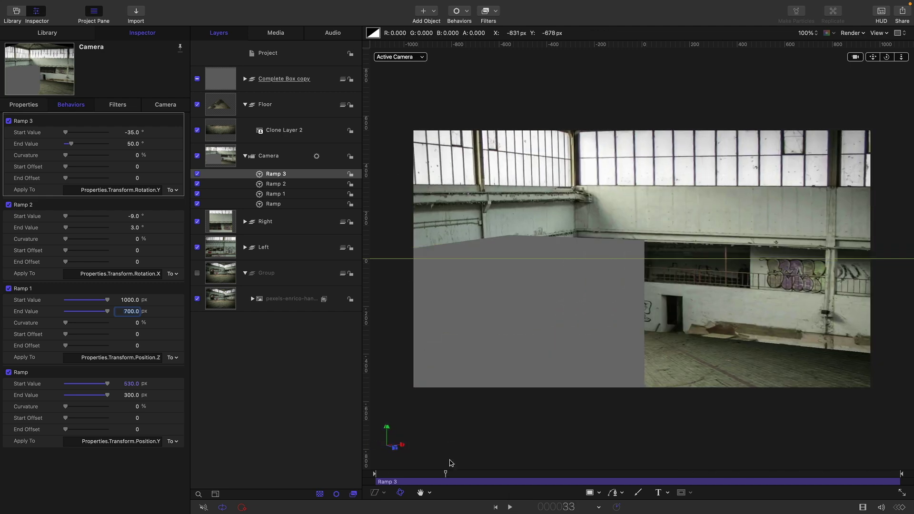
pyautogui.click(495, 507)
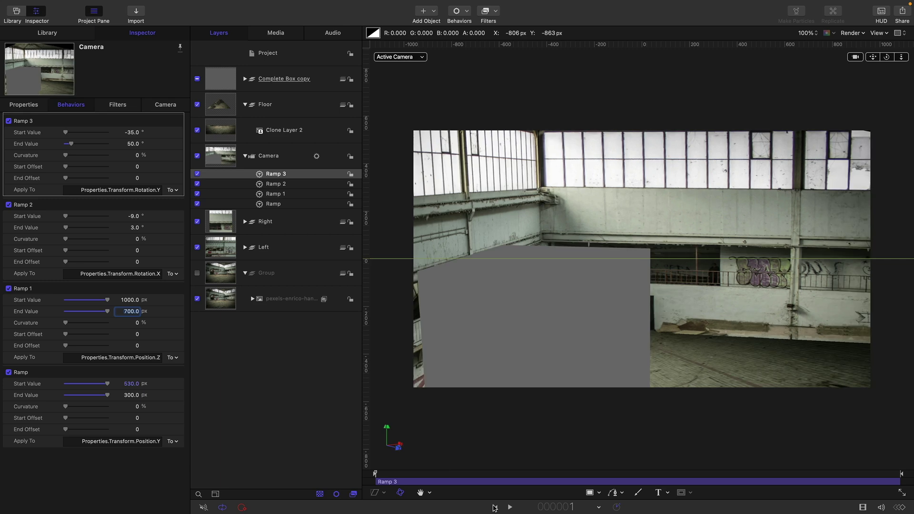
# Add a new light and attach a Randomize behaviour to its Intensity.
pyautogui.click(294, 49)
pyautogui.click(438, 14)
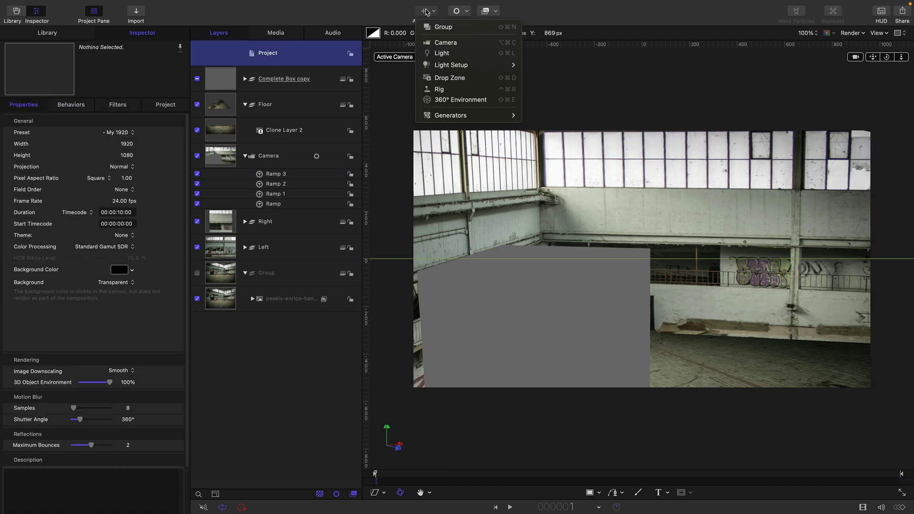
pyautogui.click(443, 54)
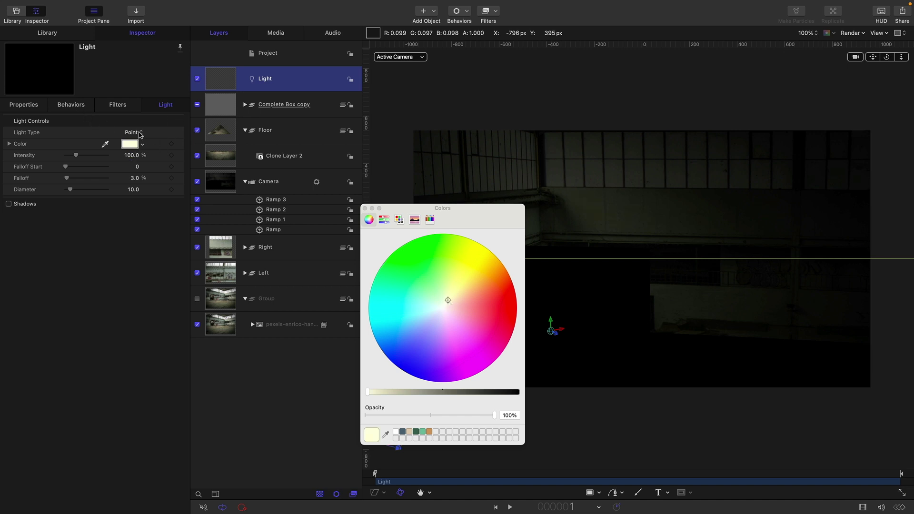
pyautogui.click(180, 155)
pyautogui.moveTo(227, 255)
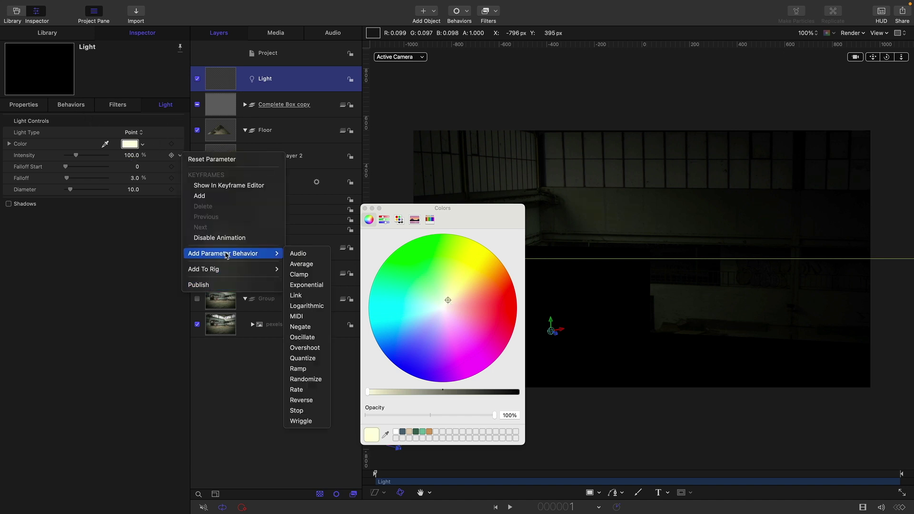
pyautogui.click(306, 378)
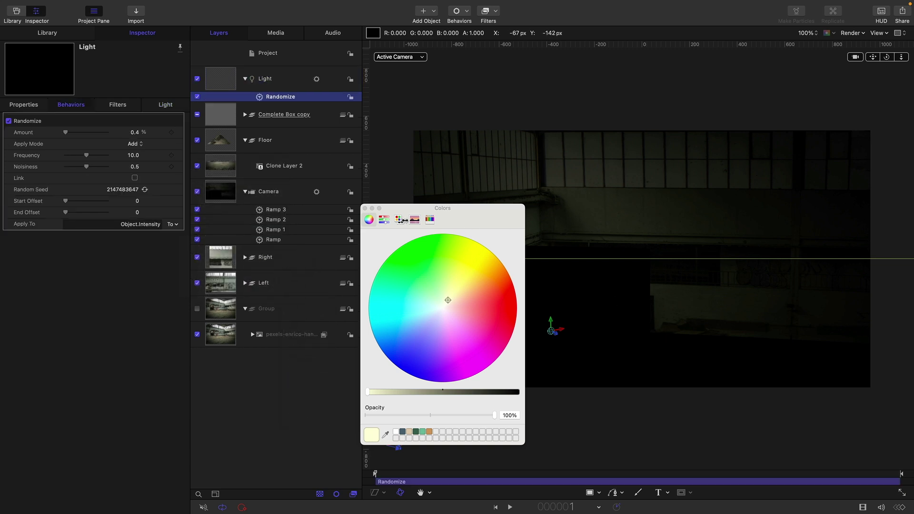
pyautogui.click(365, 208)
# Set the Randomize Apply Mode to Subtract with Amount 50, and preview the flicker.
pyautogui.click(135, 144)
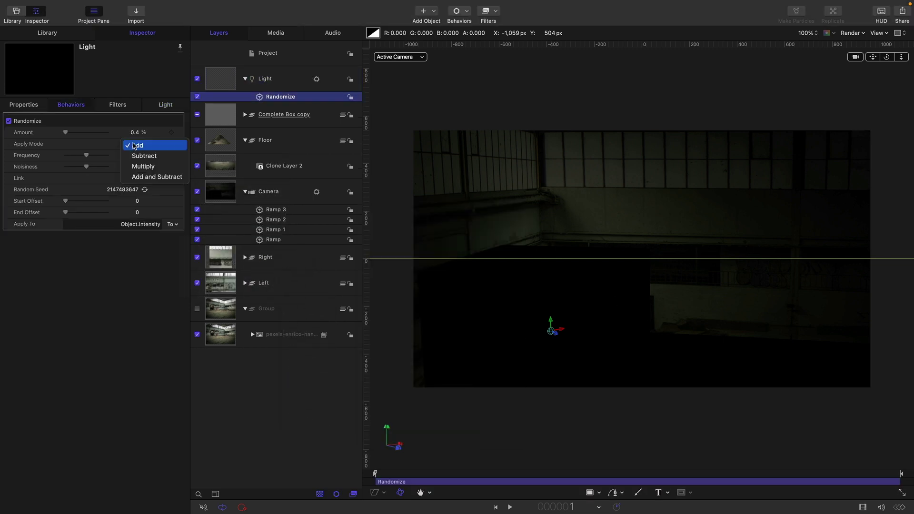
pyautogui.click(139, 155)
pyautogui.doubleClick(136, 132)
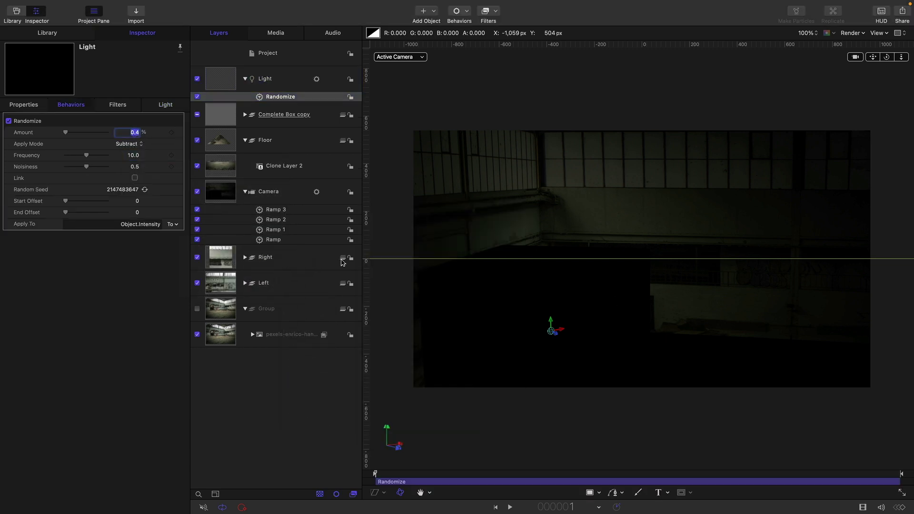
pyautogui.write('50')
pyautogui.press('Return')
pyautogui.click(510, 507)
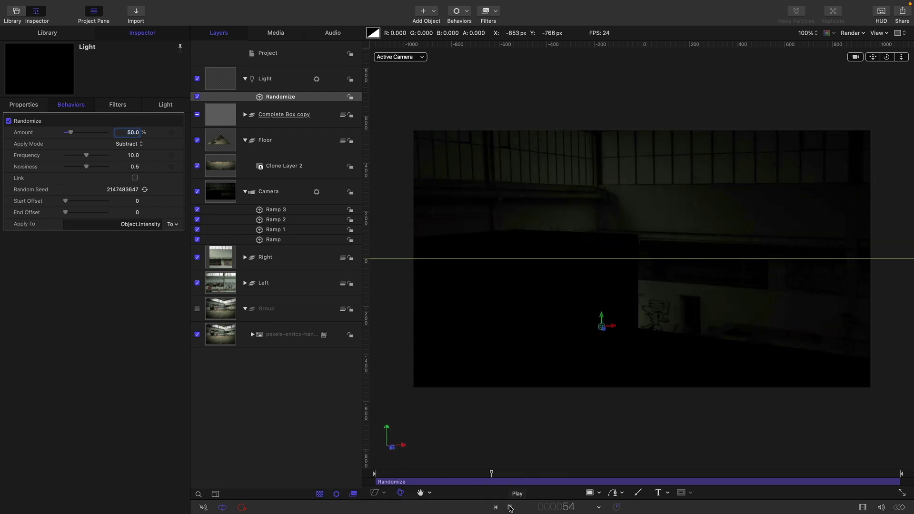
pyautogui.press('space')
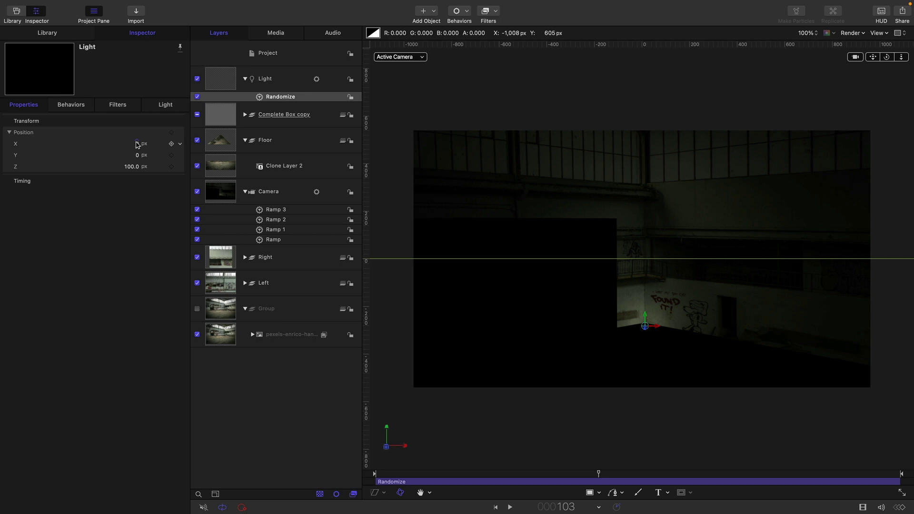
# Place the light at X -720, Y 720, Z 1000 and play back to check the lighting.
pyautogui.click(137, 143)
pyautogui.write('-700')
pyautogui.press('Return')
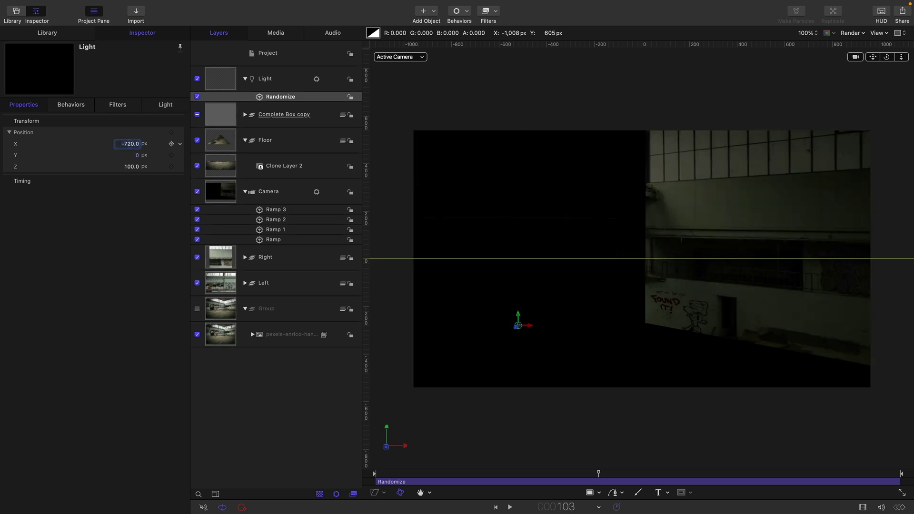
pyautogui.click(135, 153)
pyautogui.write('720')
pyautogui.press('Return')
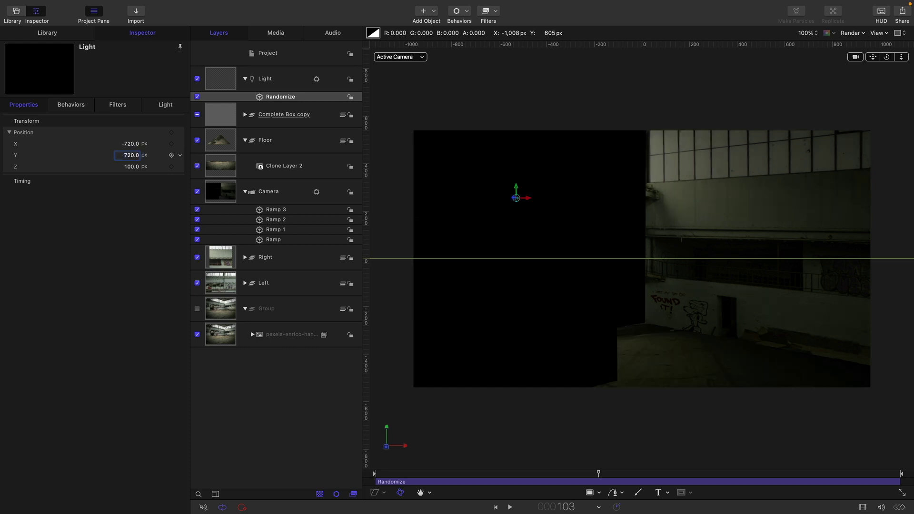
pyautogui.click(132, 168)
pyautogui.write('1000')
pyautogui.press('Return')
pyautogui.click(510, 508)
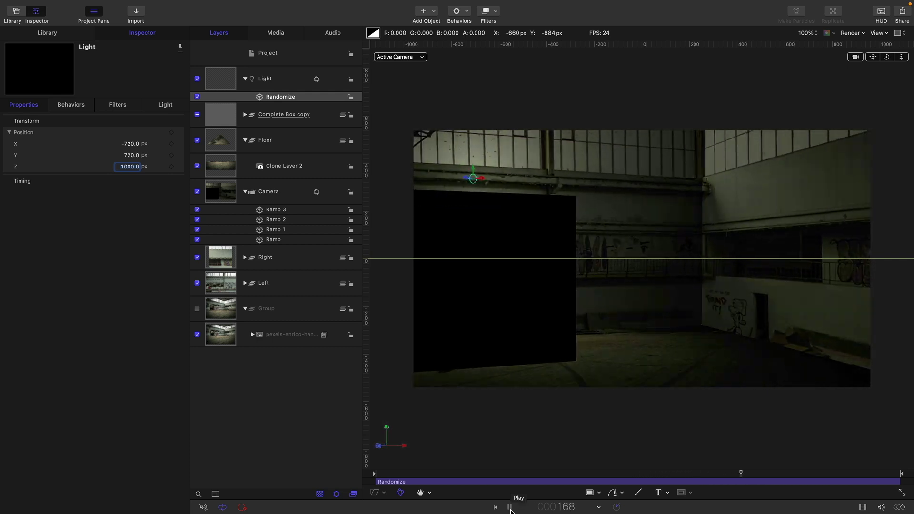
pyautogui.press('space')
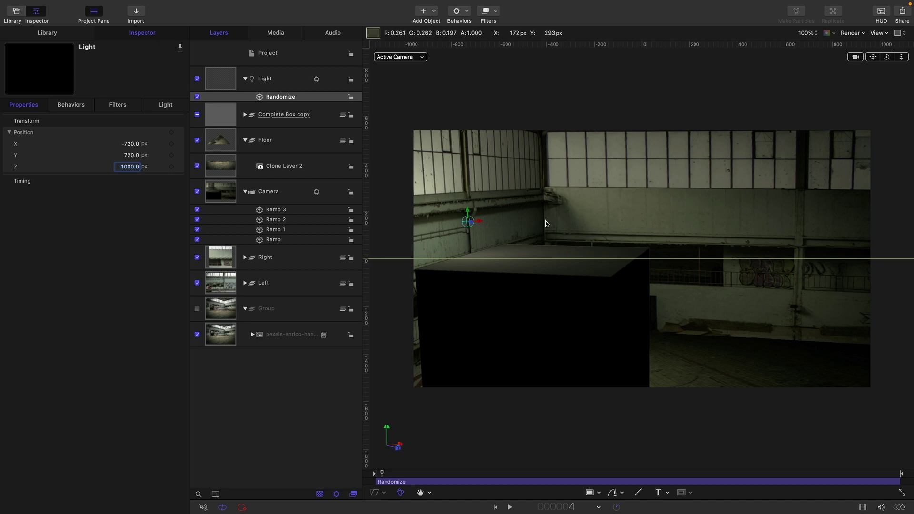
pyautogui.click(219, 335)
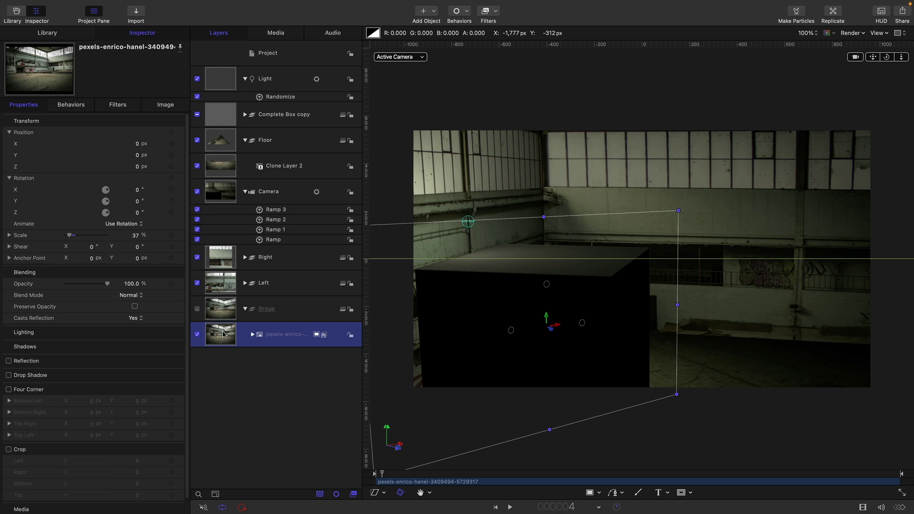
# Isolate the hall photo layer to view it on its own.
pyautogui.rightClick(223, 335)
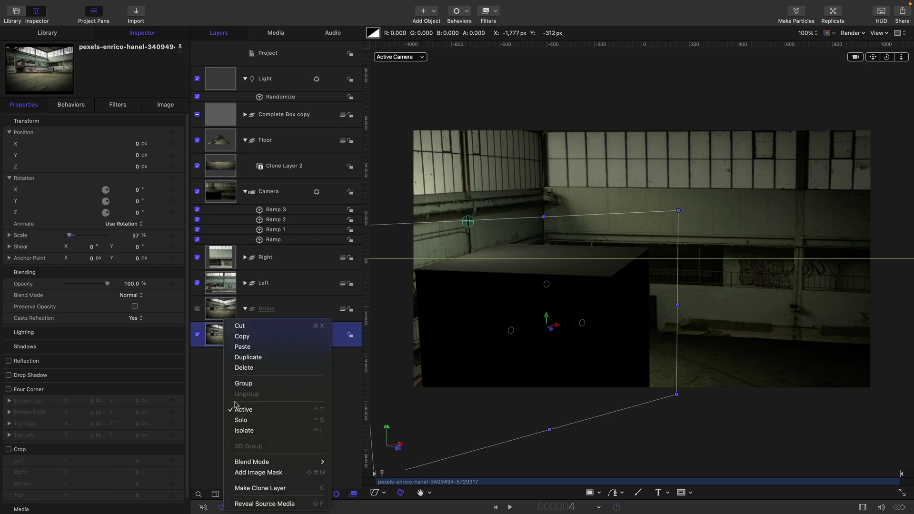
pyautogui.click(244, 432)
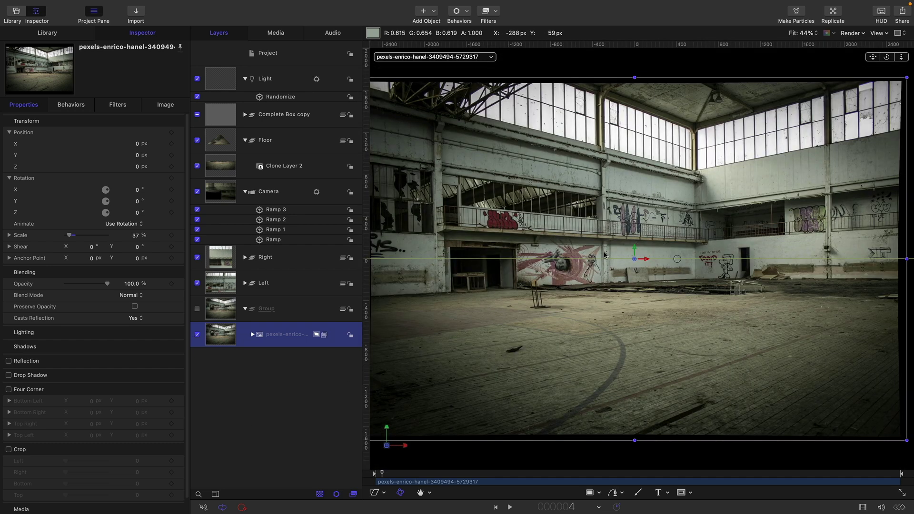
pyautogui.scroll(5, 604, 255)
pyautogui.scroll(-7, 603, 255)
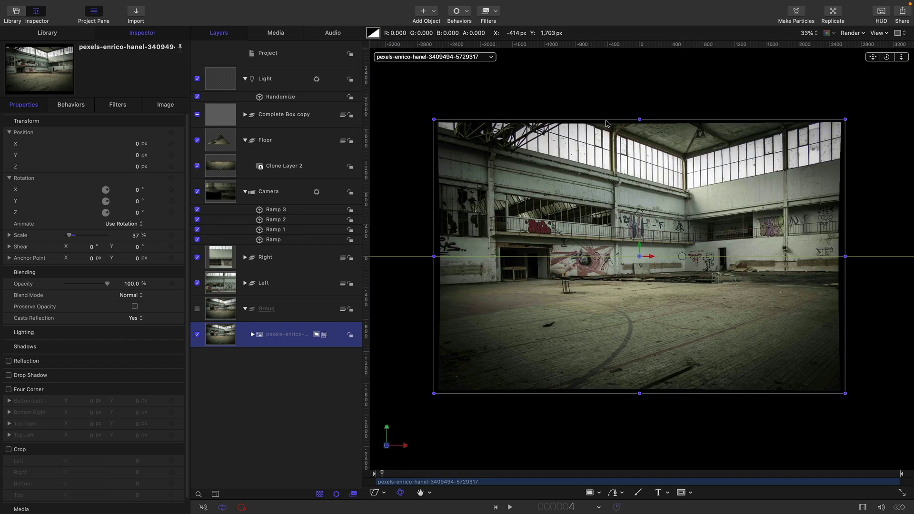
# Apply a Luma Keyer, raise the threshold in Matte view to keep only the windows, then invert.
pyautogui.click(495, 11)
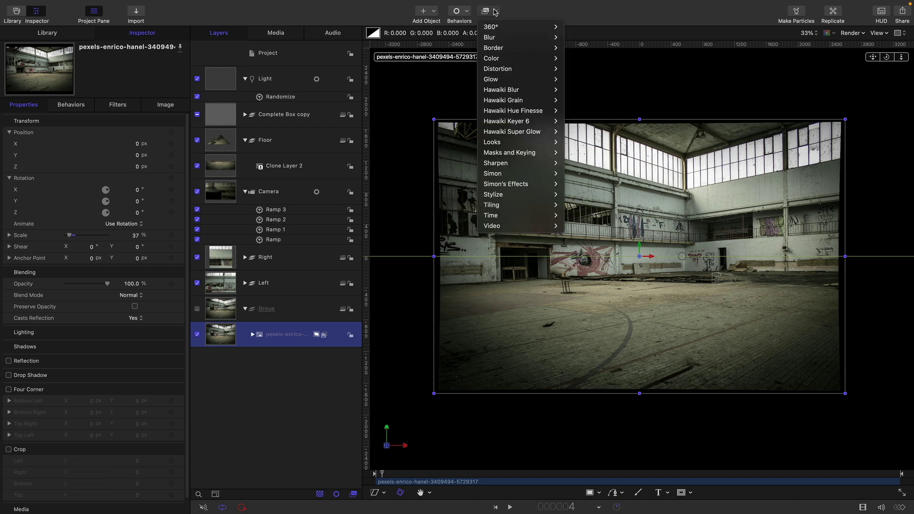
pyautogui.moveTo(524, 152)
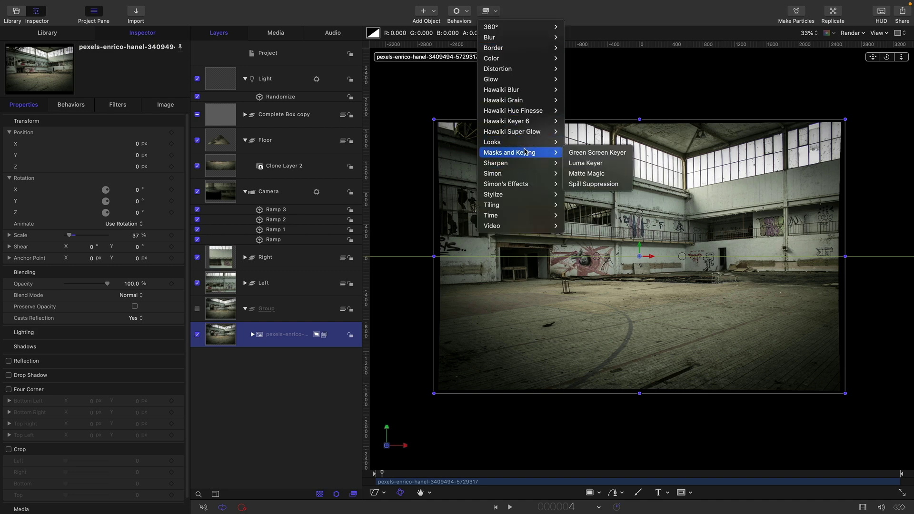
pyautogui.click(614, 166)
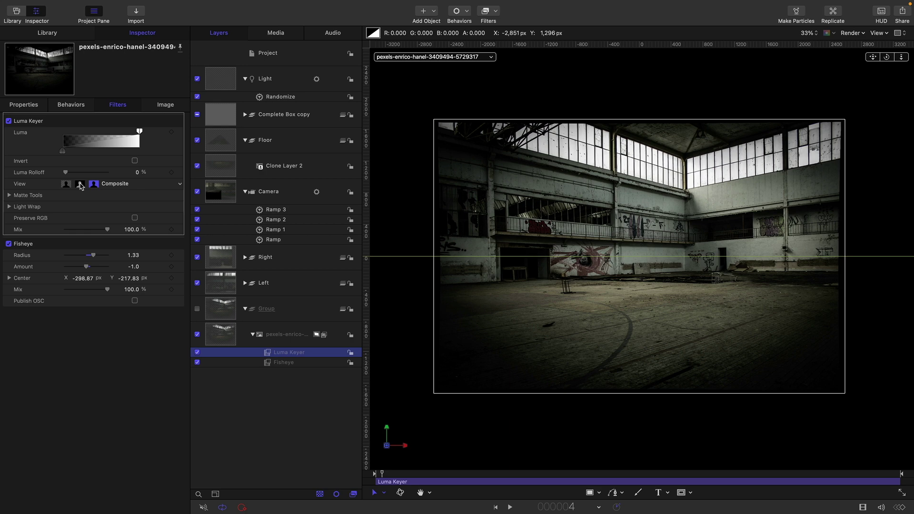
pyautogui.click(80, 184)
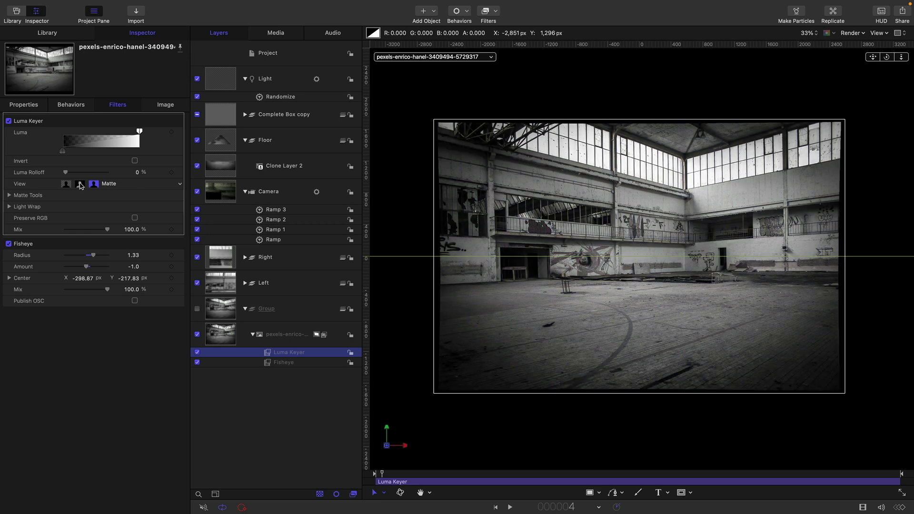
pyautogui.moveTo(62, 153); pyautogui.dragTo(123, 153)
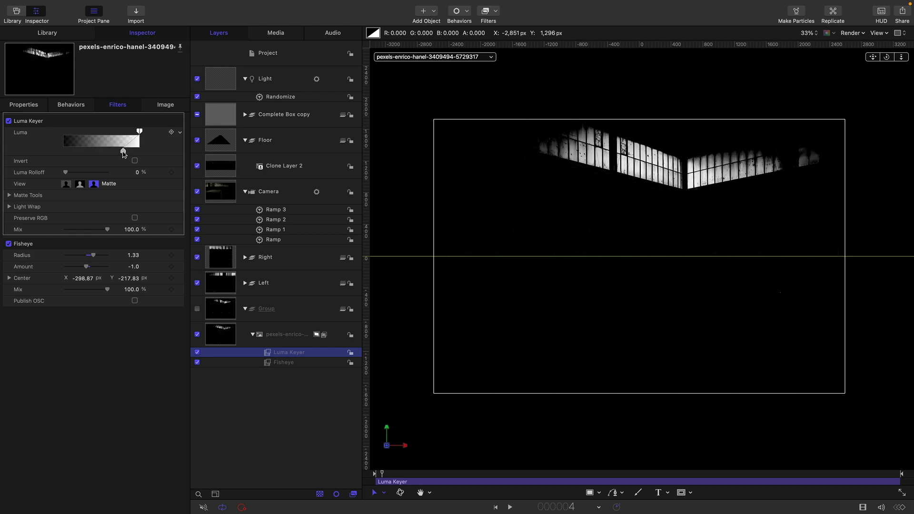
pyautogui.click(65, 184)
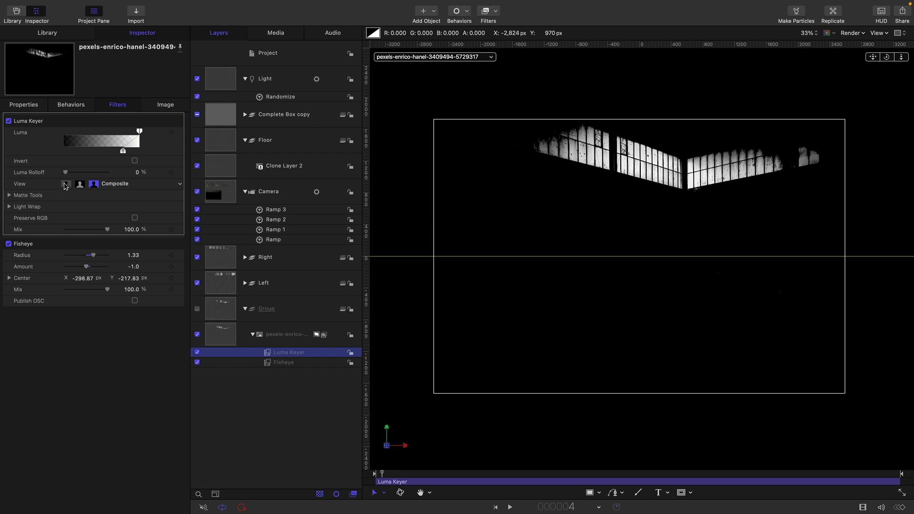
pyautogui.click(135, 161)
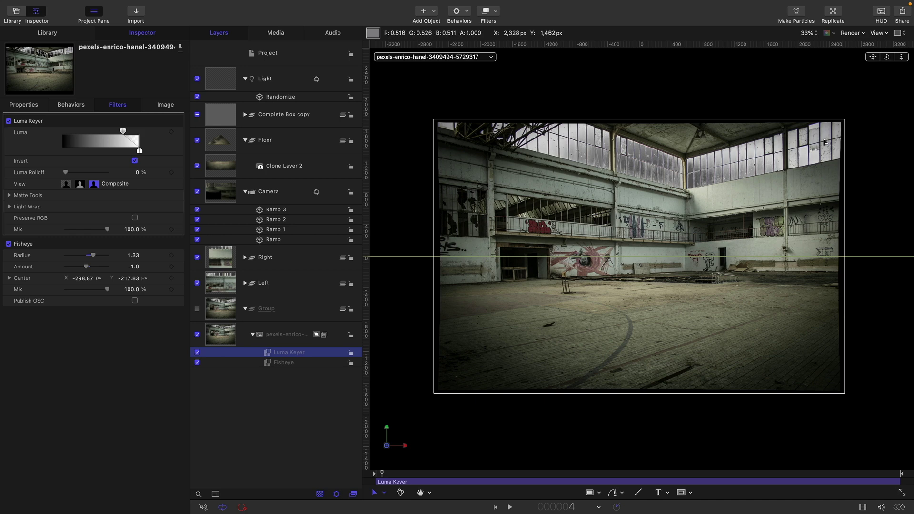
# Take the hall photo out of isolation and create a new empty group.
pyautogui.click(213, 333)
pyautogui.rightClick(214, 333)
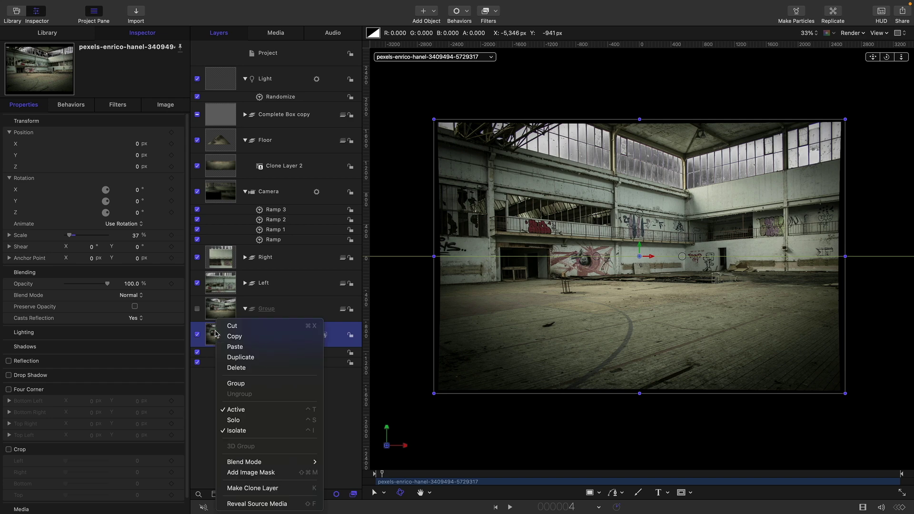
pyautogui.click(239, 430)
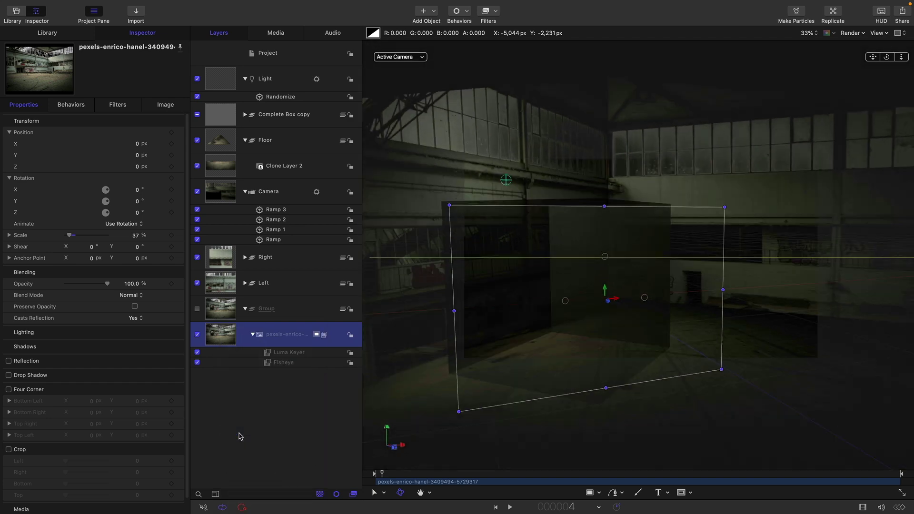
pyautogui.click(277, 49)
pyautogui.click(131, 5)
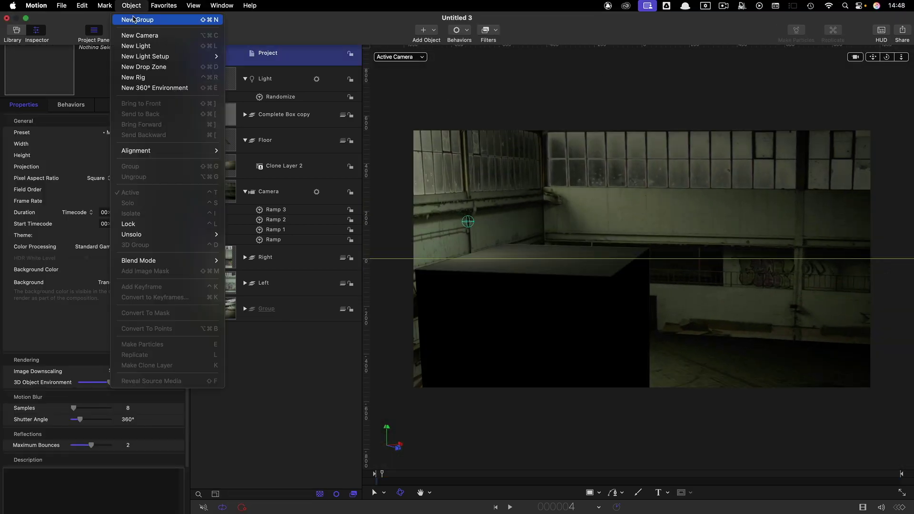
pyautogui.click(140, 17)
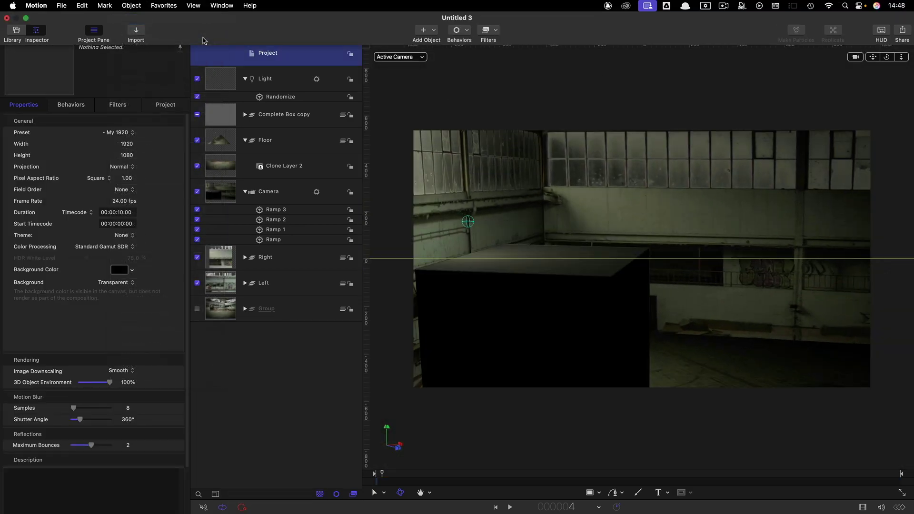
# Import Dramatic Sky.jpg from the Assets folder and move Group 1 to the bottom of the layers.
pyautogui.click(137, 31)
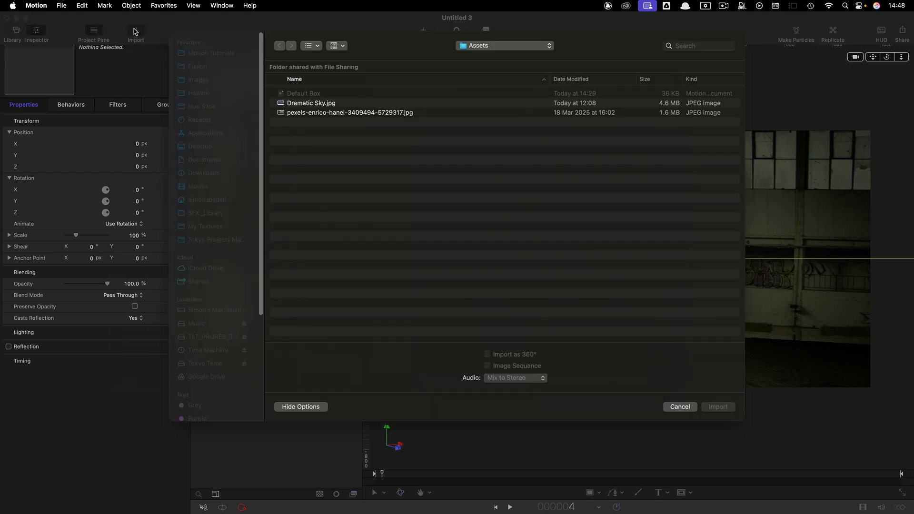
pyautogui.click(312, 112)
pyautogui.click(311, 104)
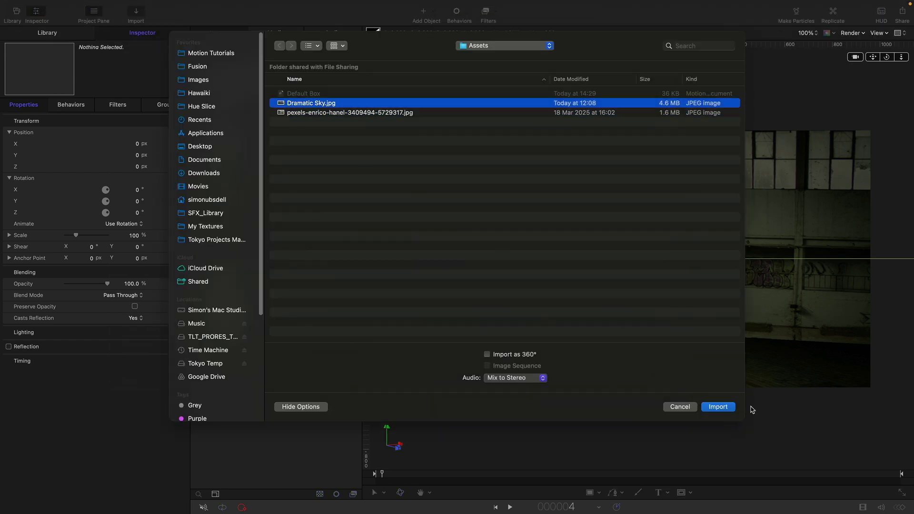
pyautogui.click(730, 408)
pyautogui.click(227, 80)
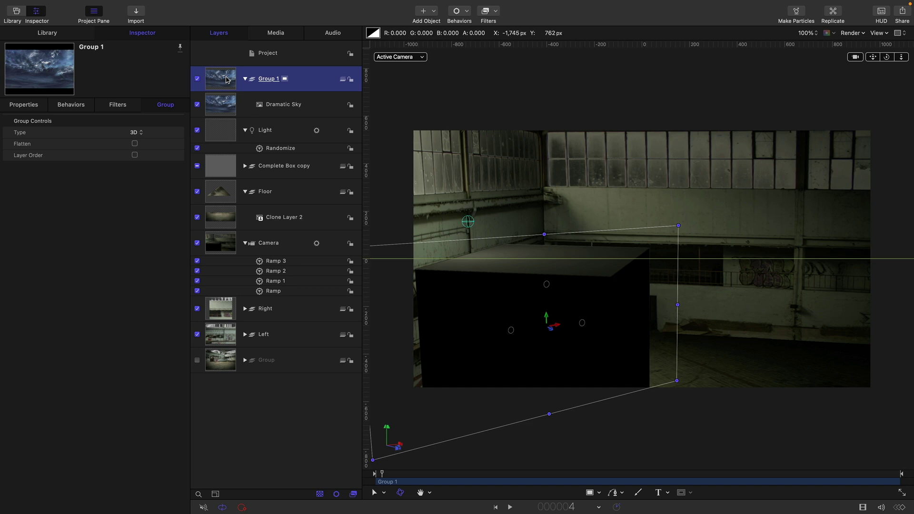
pyautogui.press('super+shift+bracketleft')
# Set Group 1 to Z -4000 and Scale 500%, and reset the sky image's Scale to 100%.
pyautogui.click(29, 105)
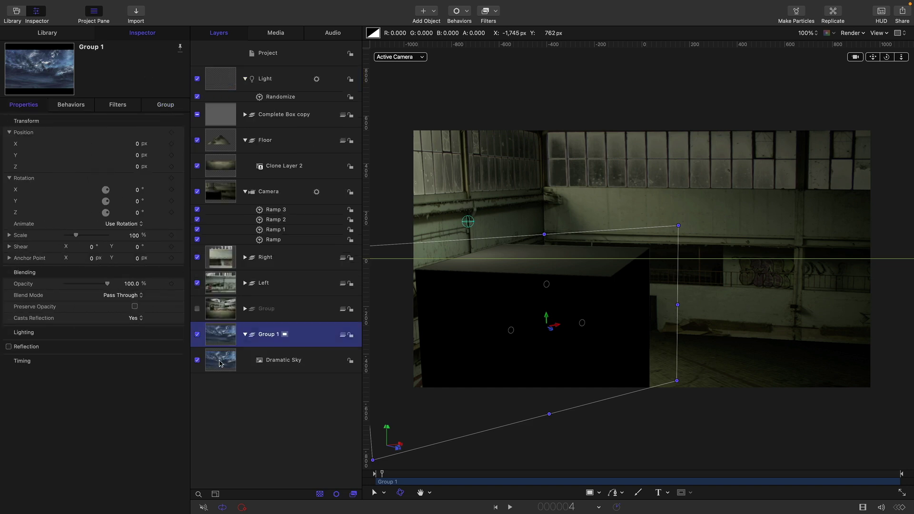
pyautogui.click(137, 167)
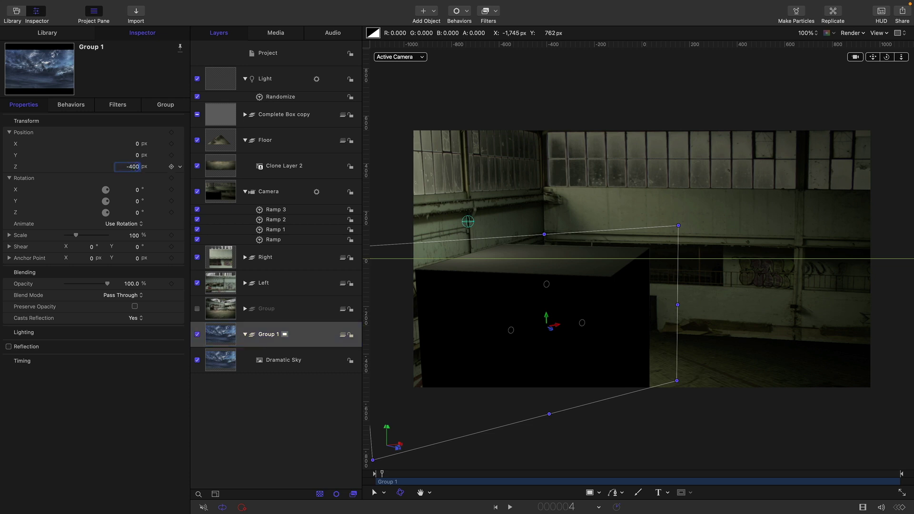
pyautogui.press('Tab')
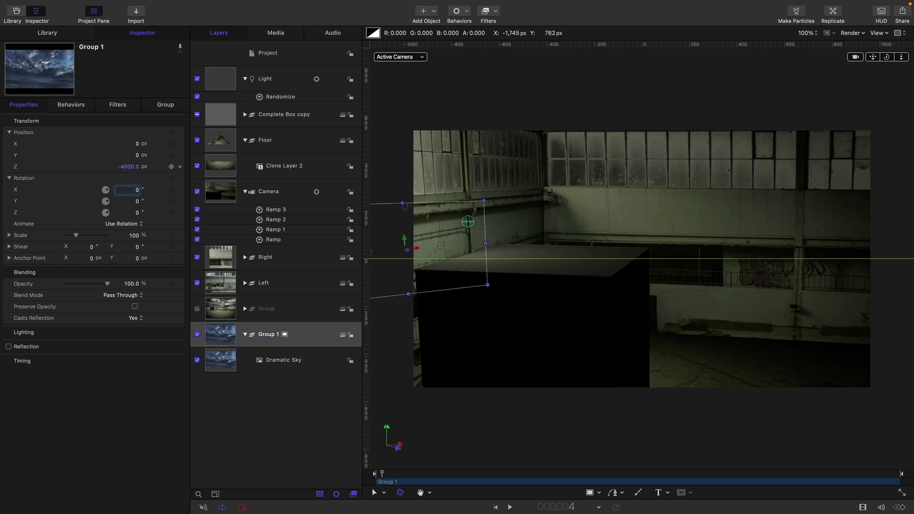
pyautogui.press('Tab')
pyautogui.press('Tab')
pyautogui.press('Tab')
pyautogui.write('500')
pyautogui.press('Return')
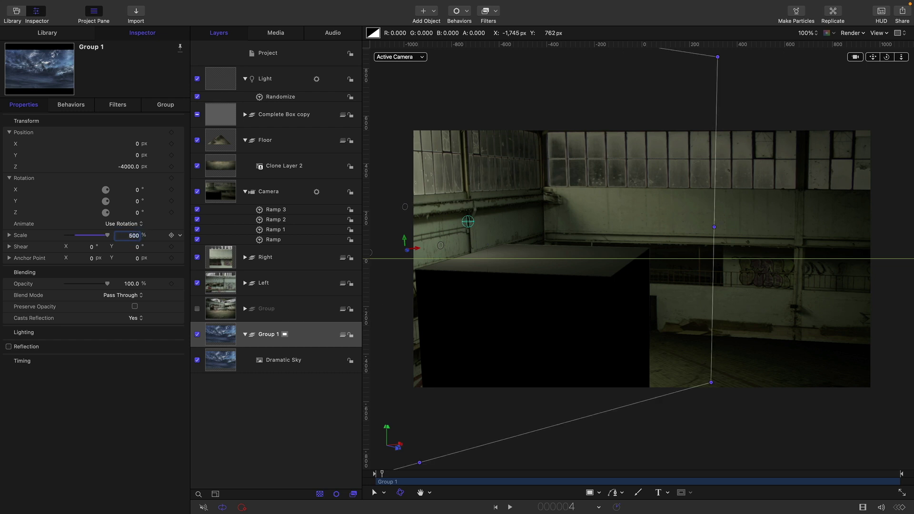
pyautogui.click(224, 367)
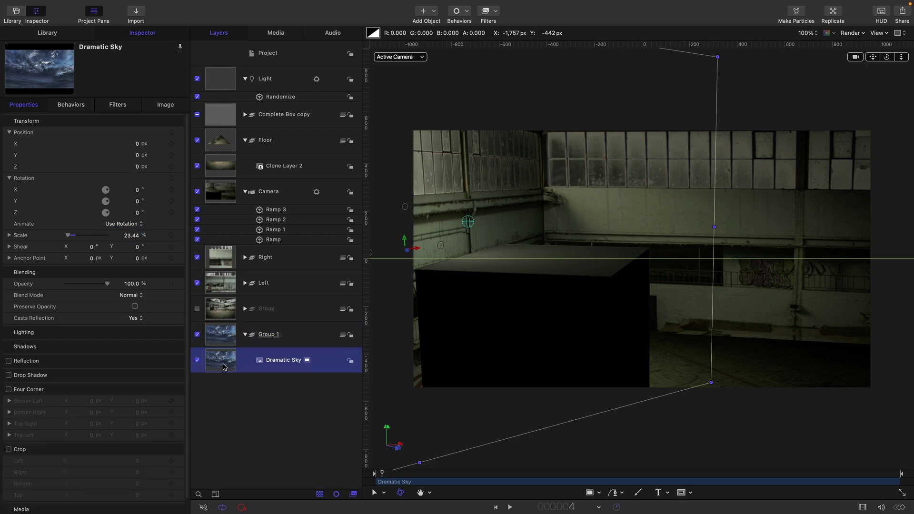
pyautogui.click(181, 235)
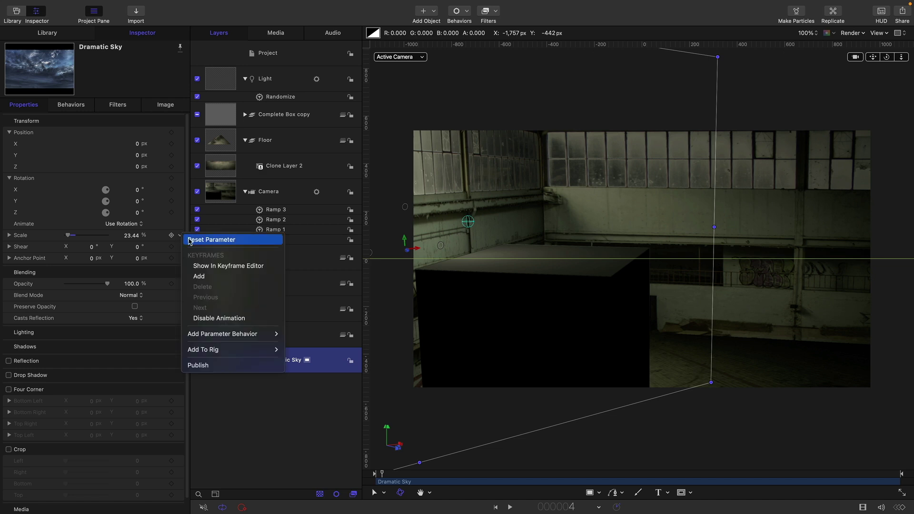
pyautogui.click(190, 240)
# Preview the camera move over the sky with the light temporarily off, then re-enable the light.
pyautogui.moveTo(382, 474); pyautogui.dragTo(542, 474)
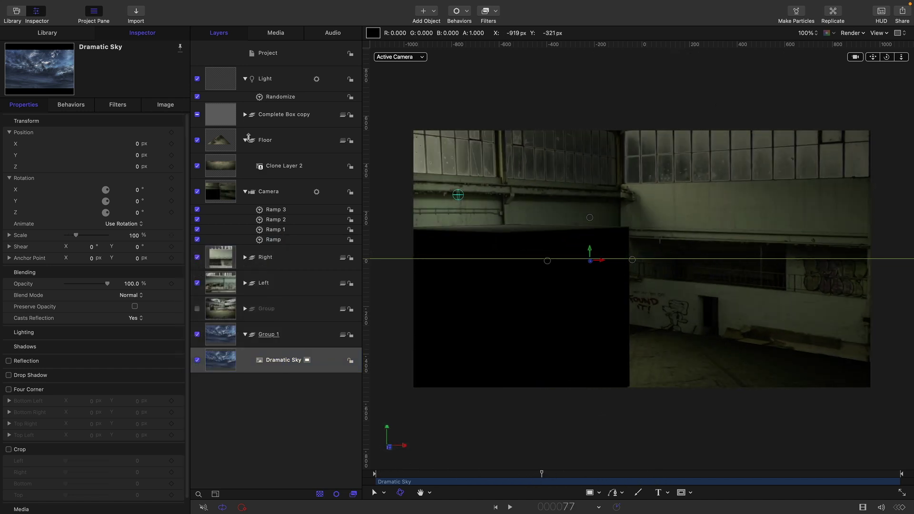
pyautogui.click(197, 79)
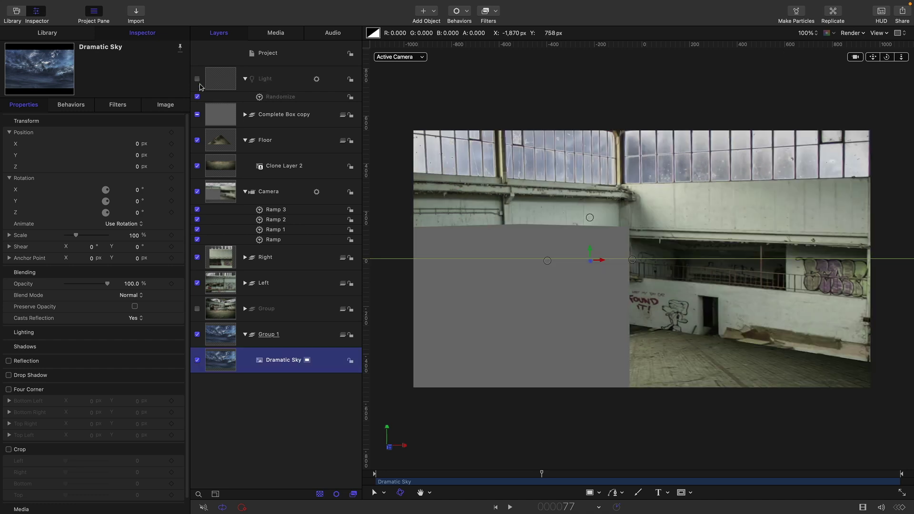
pyautogui.click(496, 508)
pyautogui.click(509, 507)
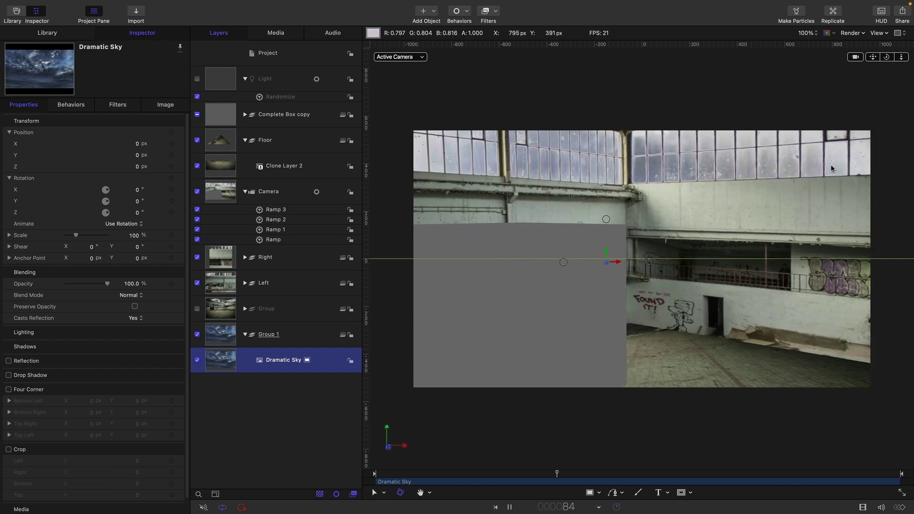
pyautogui.press('space')
pyautogui.press('Home')
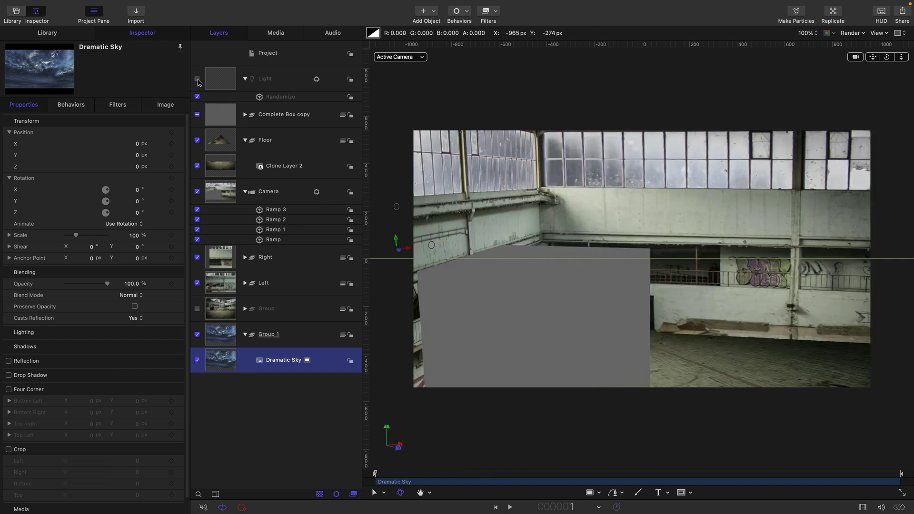
pyautogui.click(197, 80)
# Add a new light, Light 1, and set its Z position to -720.
pyautogui.click(278, 56)
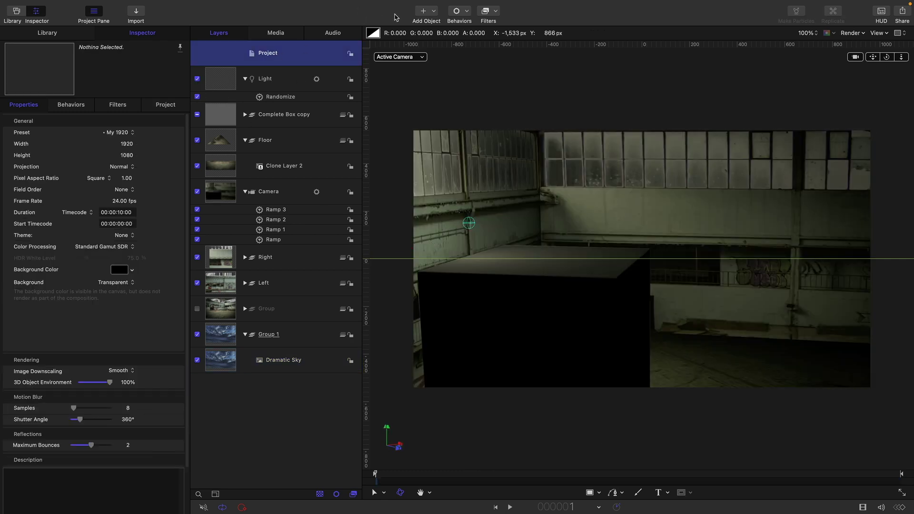
pyautogui.click(436, 13)
pyautogui.click(446, 51)
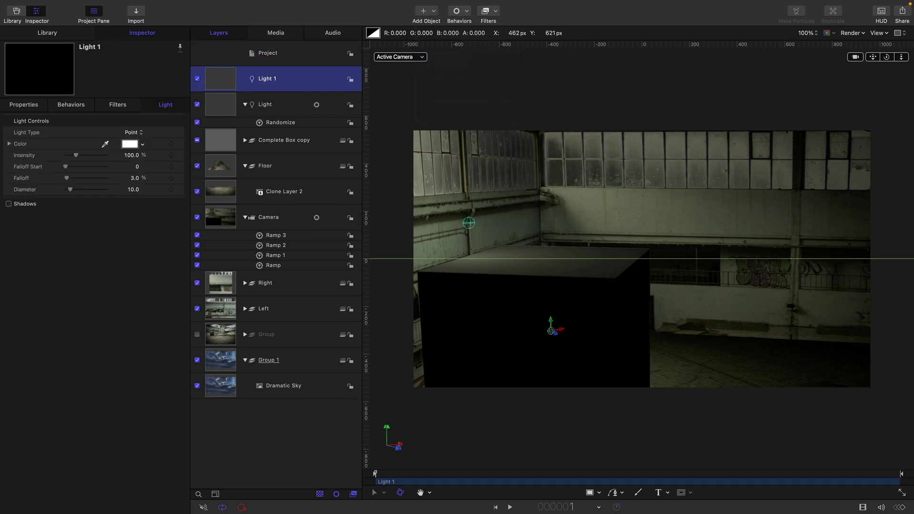
pyautogui.click(24, 104)
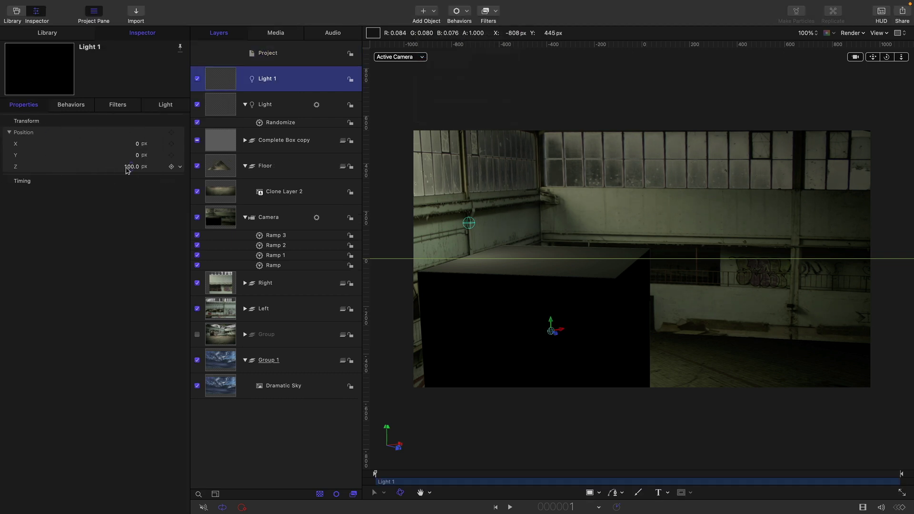
pyautogui.click(127, 167)
pyautogui.write('-720')
pyautogui.press('Return')
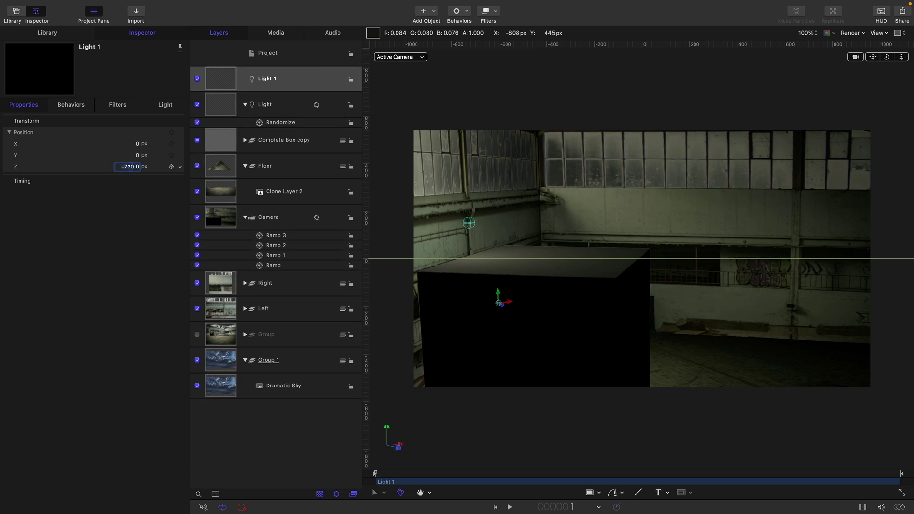
# Tint Light 1 pale lavender and raise its intensity to 5000.
pyautogui.click(174, 108)
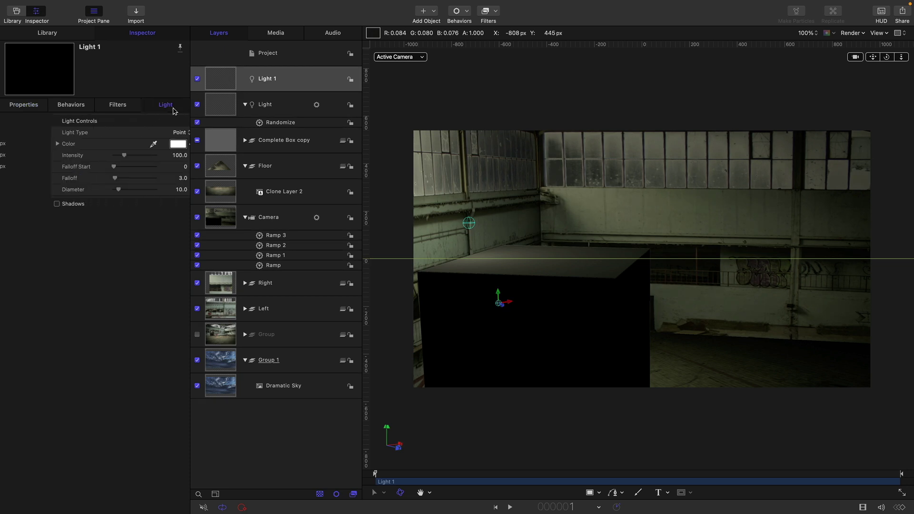
pyautogui.click(132, 144)
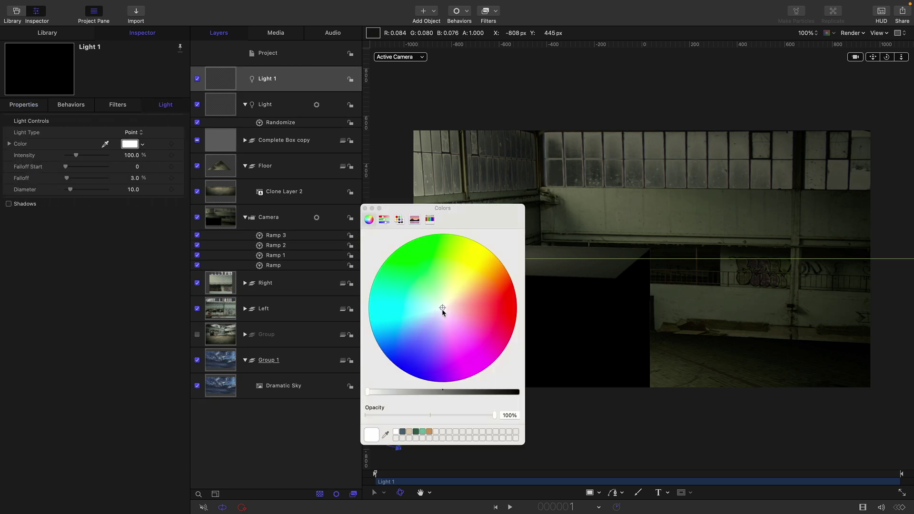
pyautogui.moveTo(441, 309); pyautogui.dragTo(438, 320)
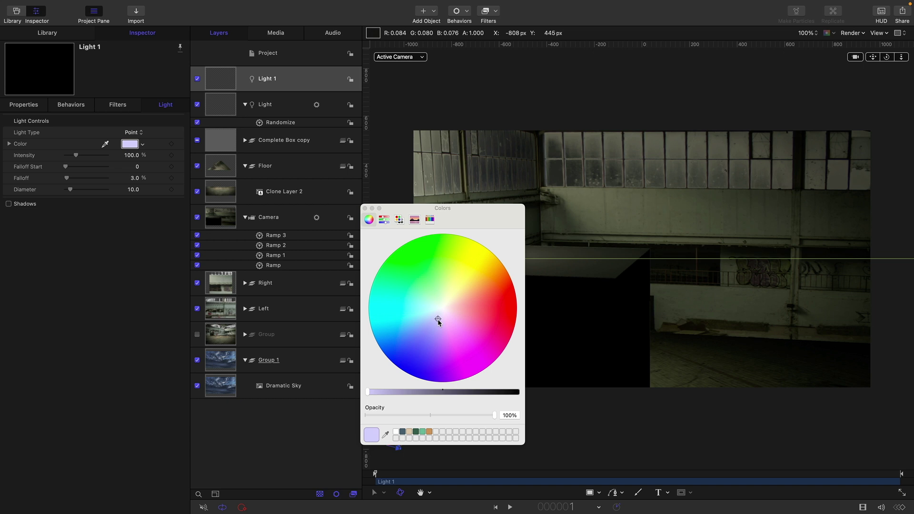
pyautogui.press('Escape')
pyautogui.click(130, 155)
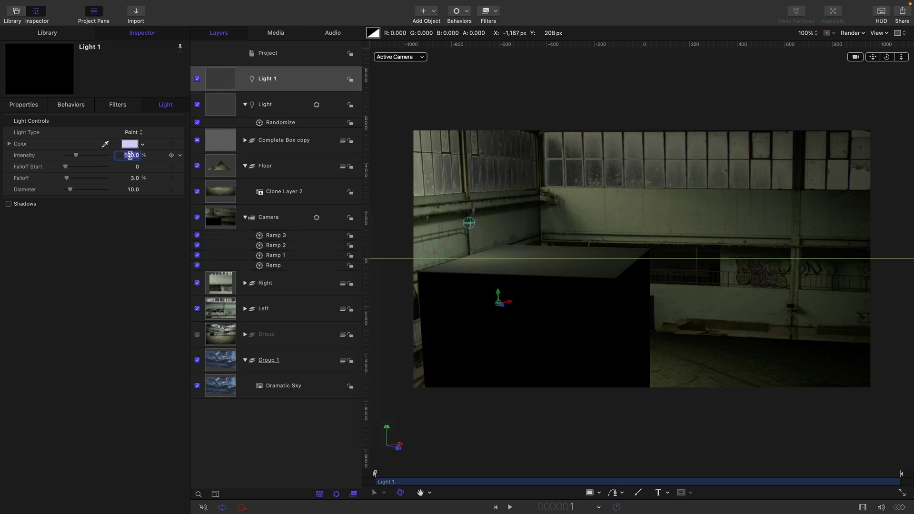
pyautogui.write('5000')
pyautogui.press('Return')
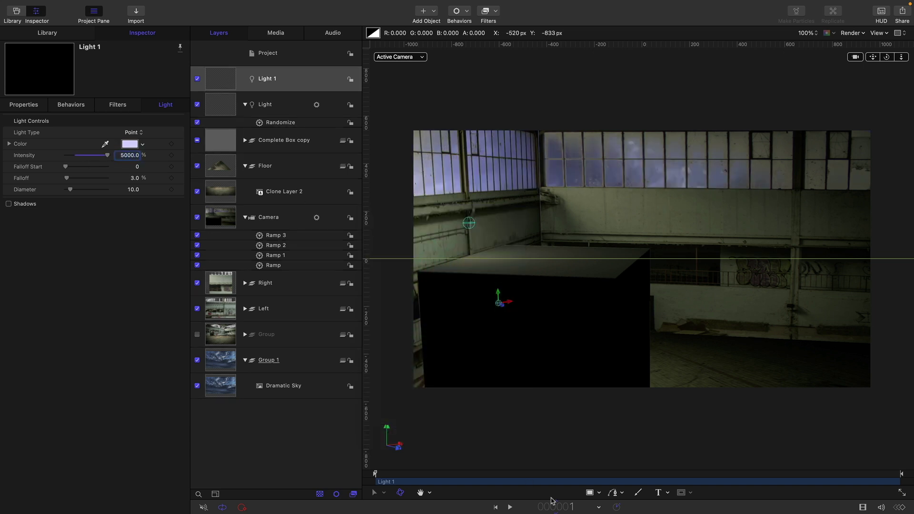
# Add a Randomize behaviour to Light 1's Intensity with Amount 20000 in Subtract mode.
pyautogui.click(180, 156)
pyautogui.moveTo(218, 255)
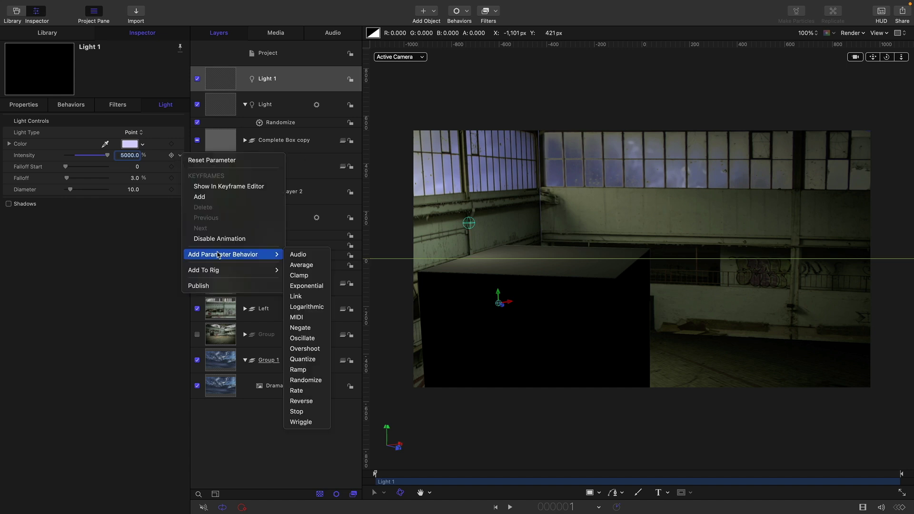
pyautogui.click(306, 380)
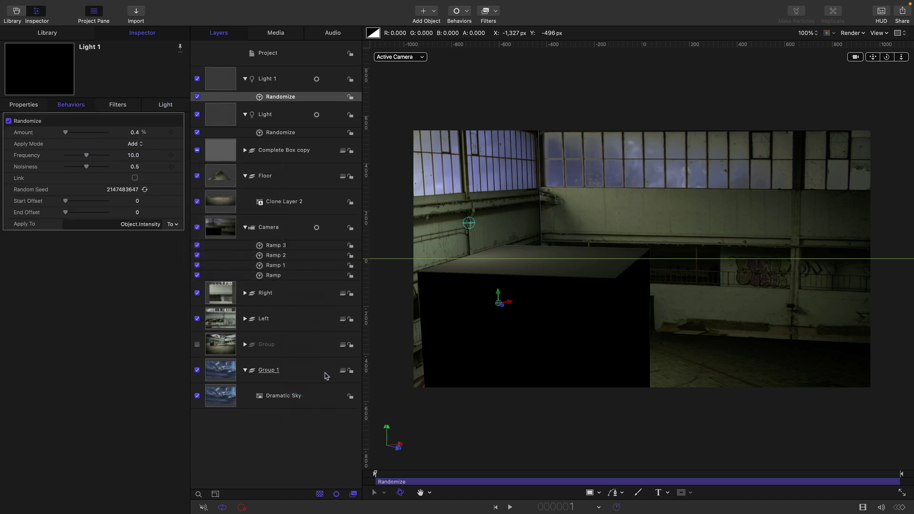
pyautogui.click(137, 133)
pyautogui.press('Return')
pyautogui.click(134, 144)
pyautogui.click(138, 155)
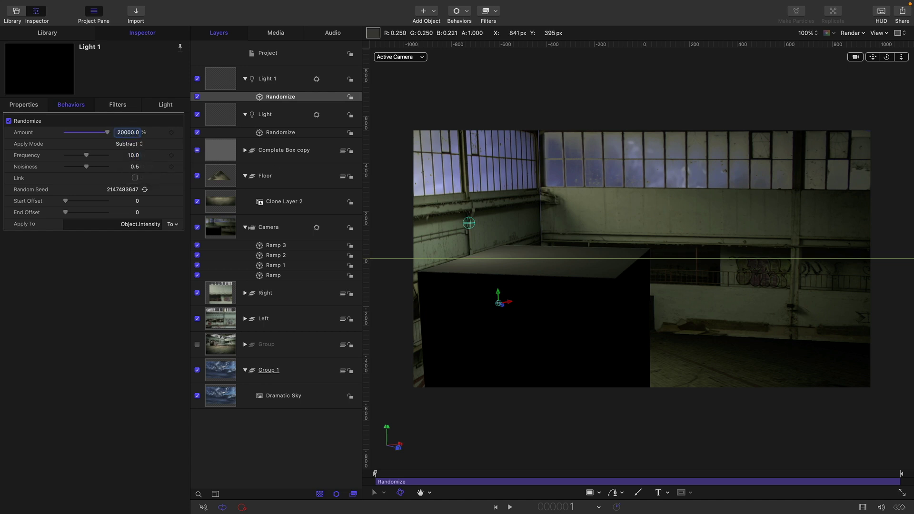
# Set the Randomize Frequency to 5 and Noisiness to 0.2, and preview the flicker.
pyautogui.click(135, 157)
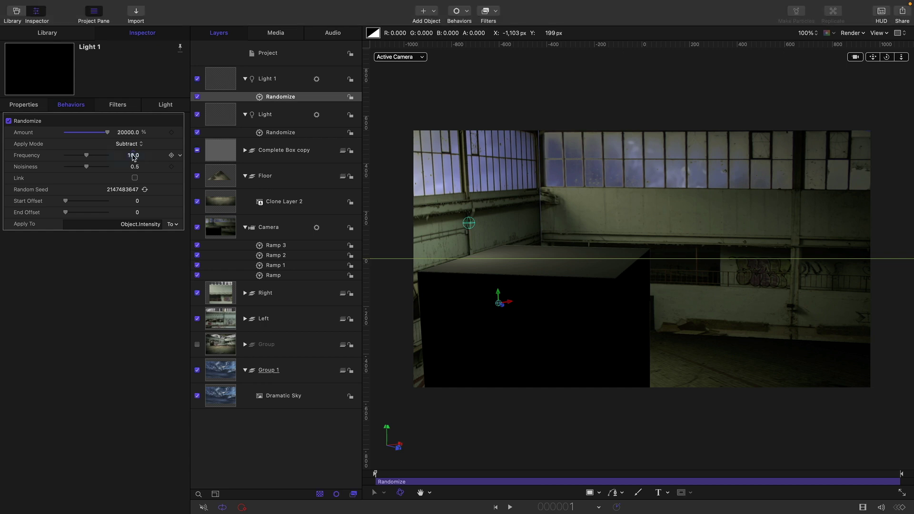
pyautogui.click(133, 156)
pyautogui.press('Tab')
pyautogui.click(510, 507)
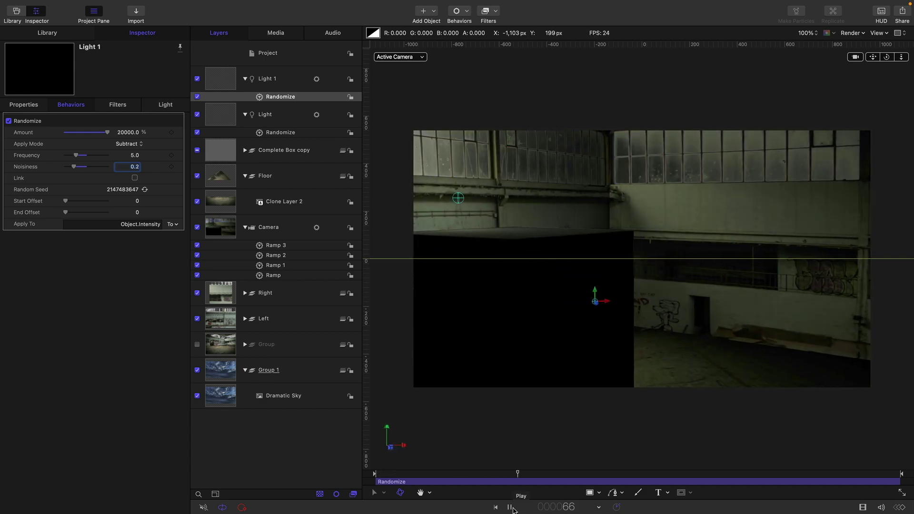
pyautogui.press('space')
pyautogui.click(223, 77)
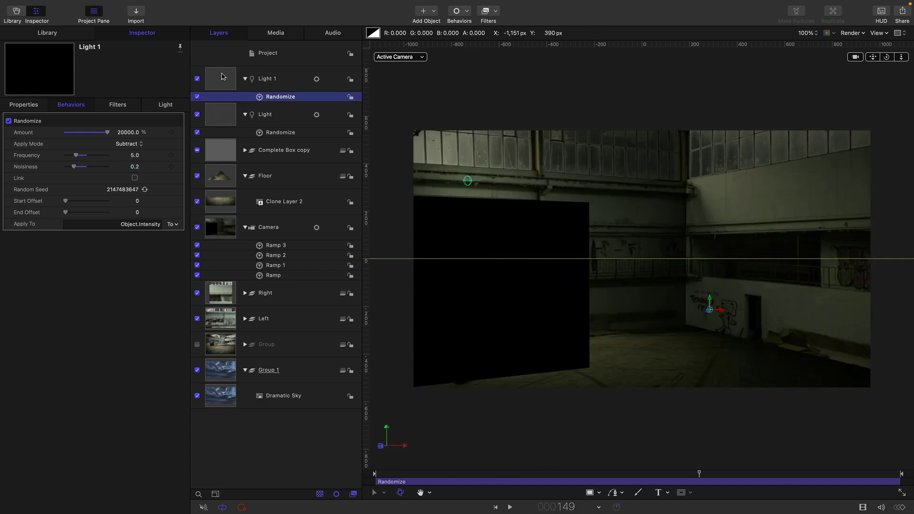
# Duplicate Light 1 and place Light 1 copy at Y 1000 and Z 1000.
pyautogui.rightClick(222, 77)
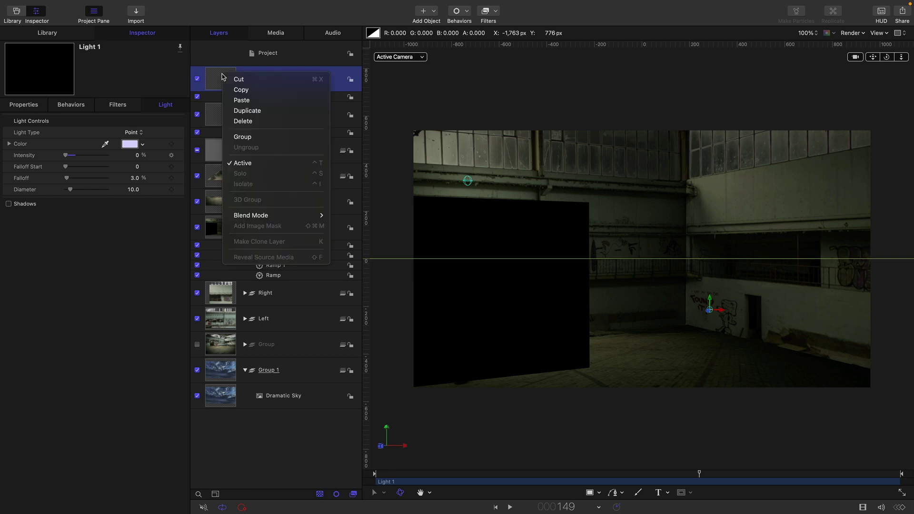
pyautogui.click(246, 112)
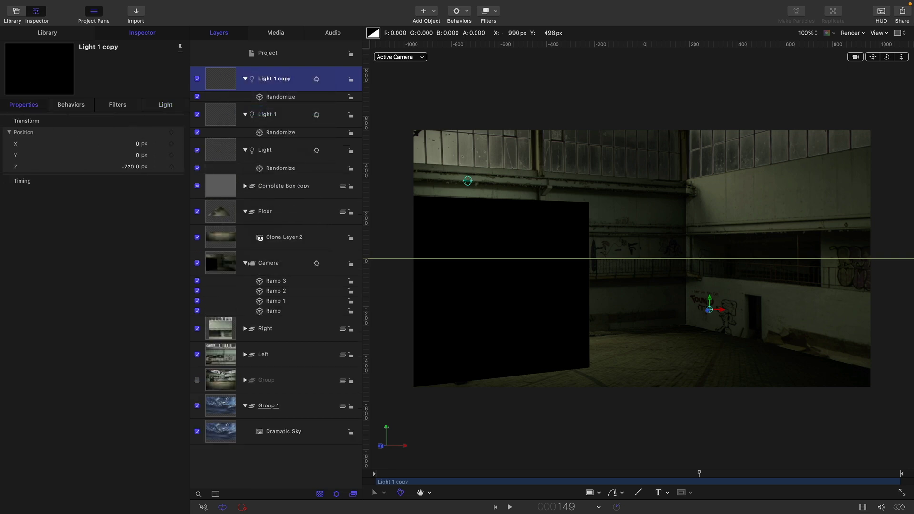
pyautogui.click(137, 156)
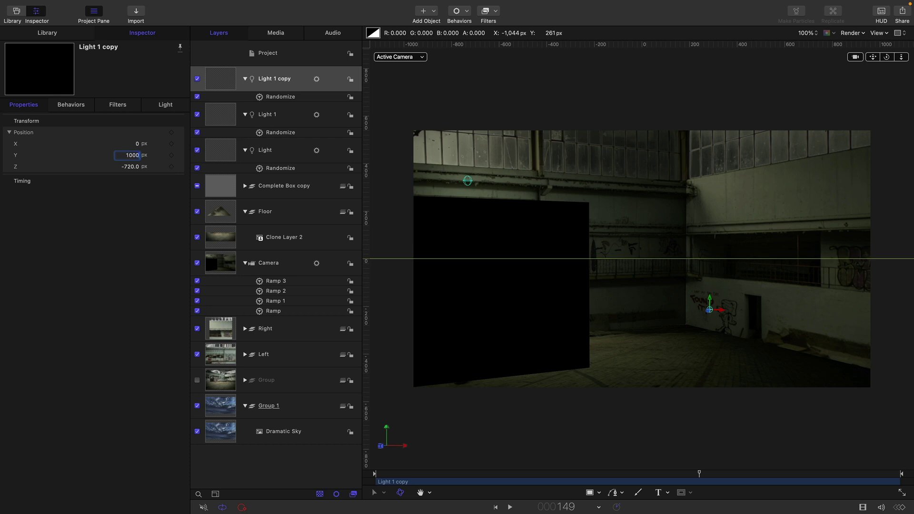
pyautogui.press('Tab')
pyautogui.press('Return')
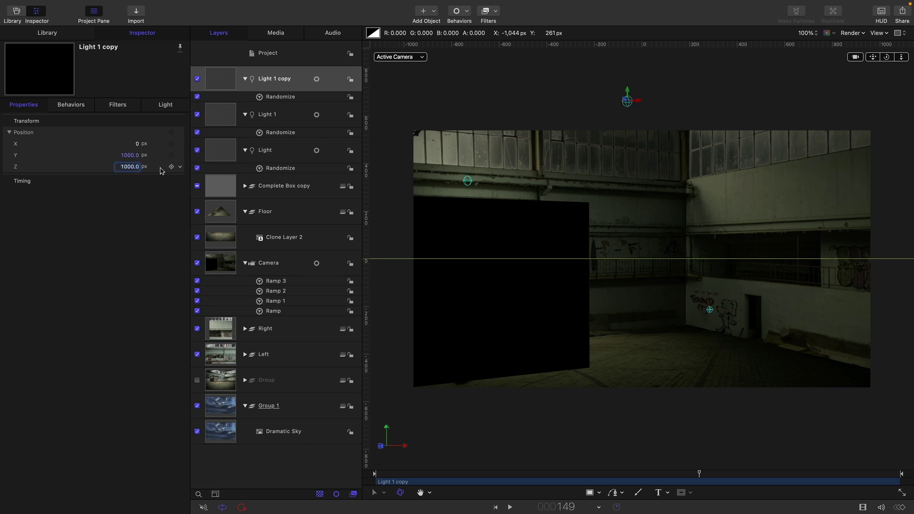
# Give Light 1 copy a new Randomize seed, turn Randomize off, and set intensity to 2500%.
pyautogui.click(69, 106)
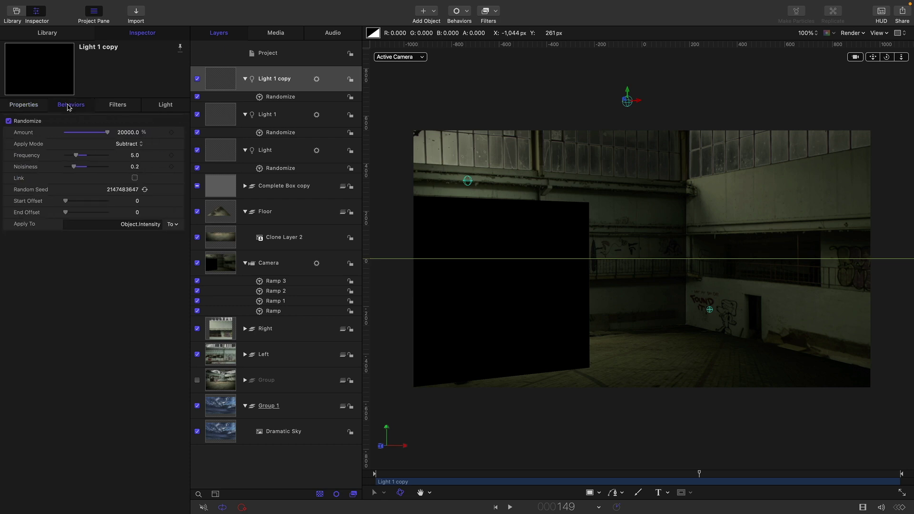
pyautogui.click(145, 190)
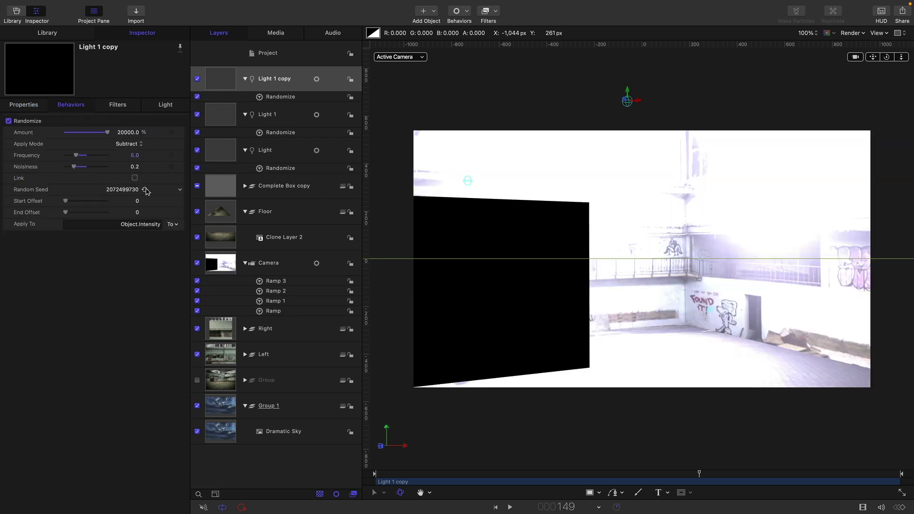
pyautogui.click(197, 97)
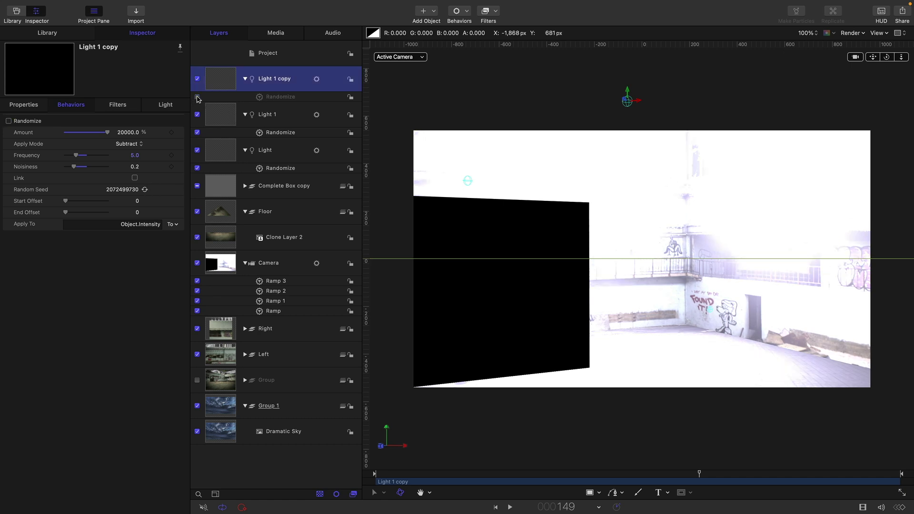
pyautogui.click(182, 105)
pyautogui.click(129, 155)
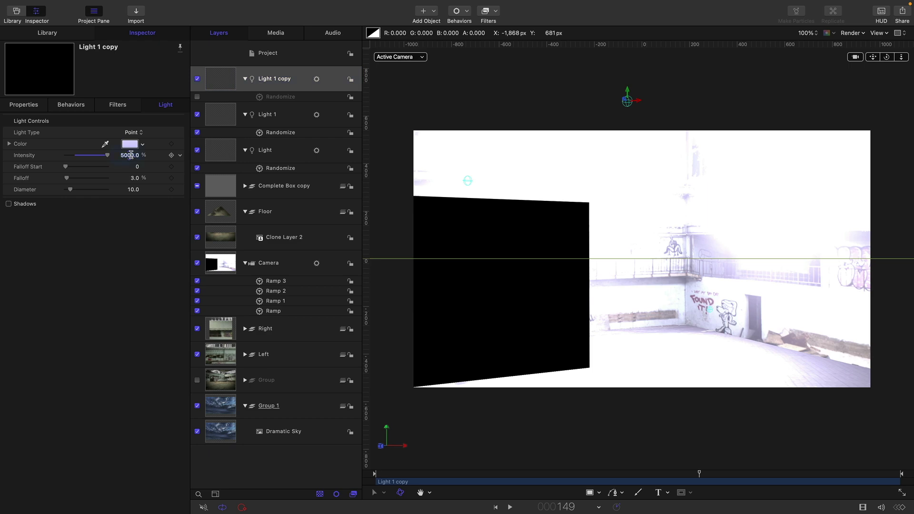
pyautogui.write('2500')
pyautogui.press('Return')
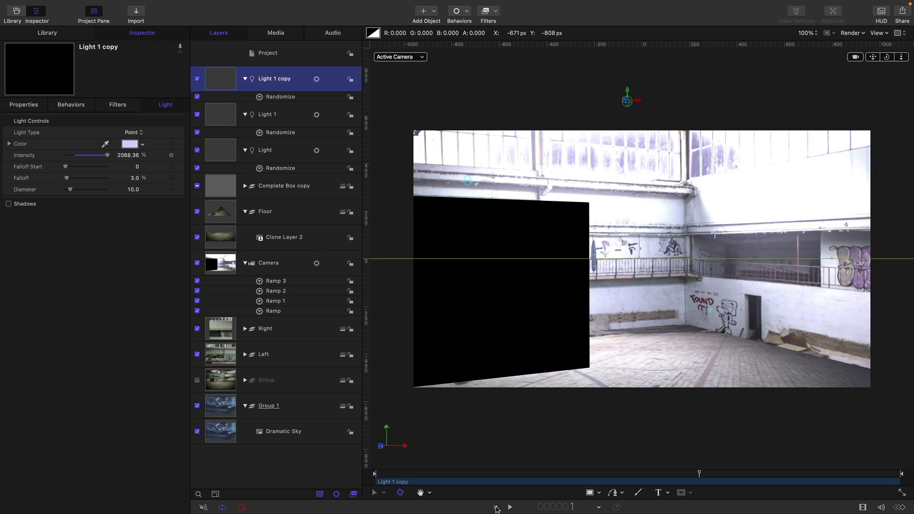
pyautogui.click(509, 507)
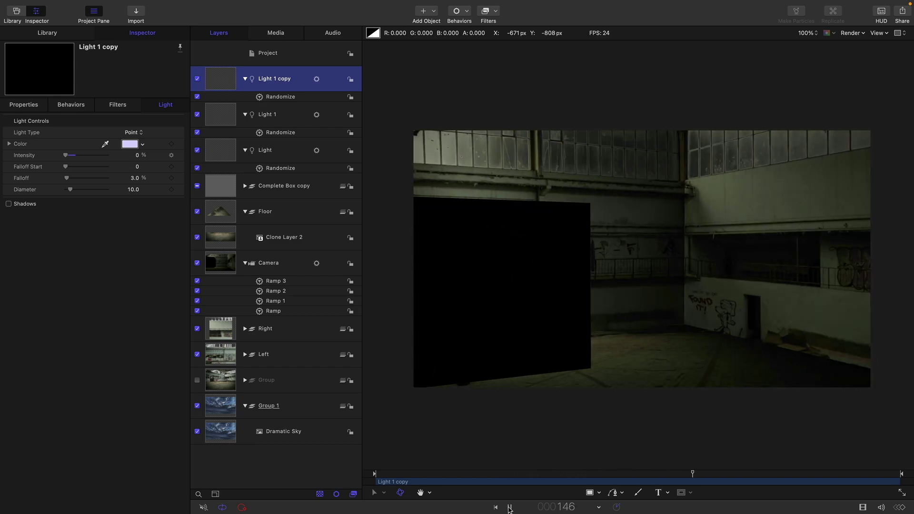
pyautogui.click(509, 507)
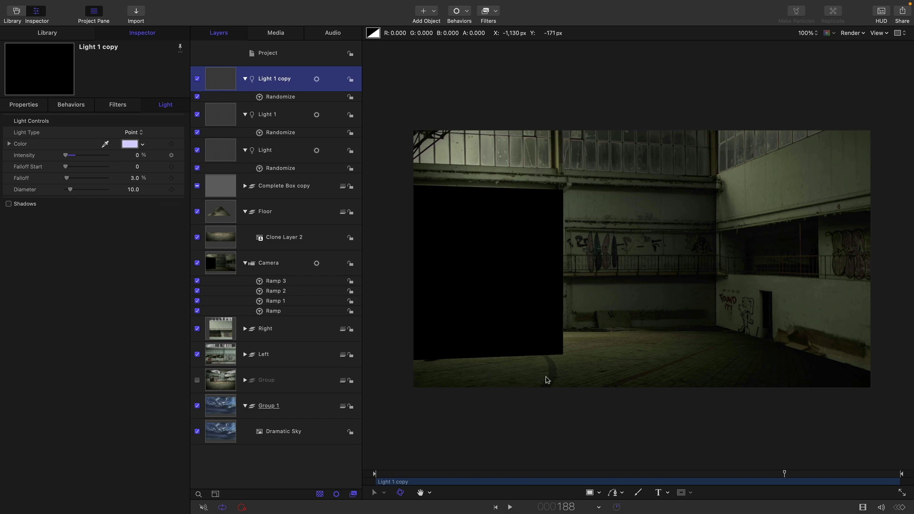
# At frame 149, enable Shadows on Light 1 copy, then select Light 1 and scrub to frame 109.
pyautogui.moveTo(784, 473); pyautogui.dragTo(699, 479)
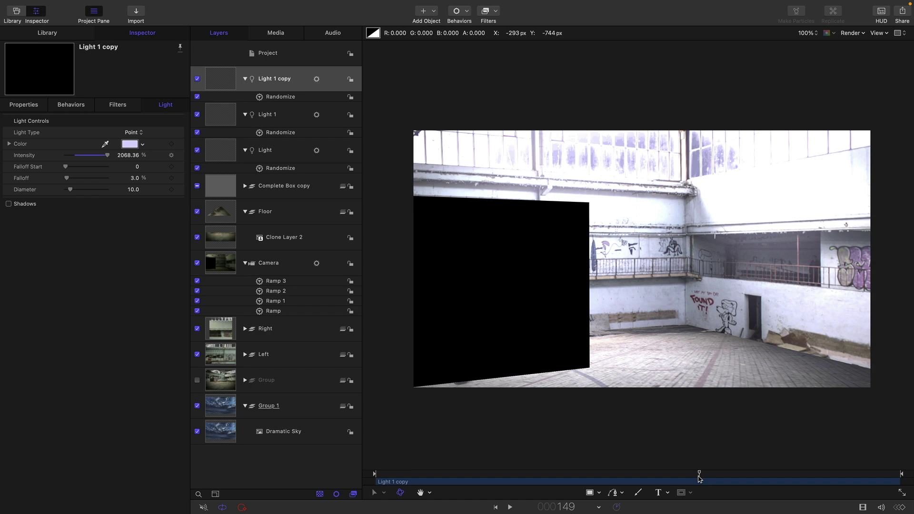
pyautogui.click(8, 204)
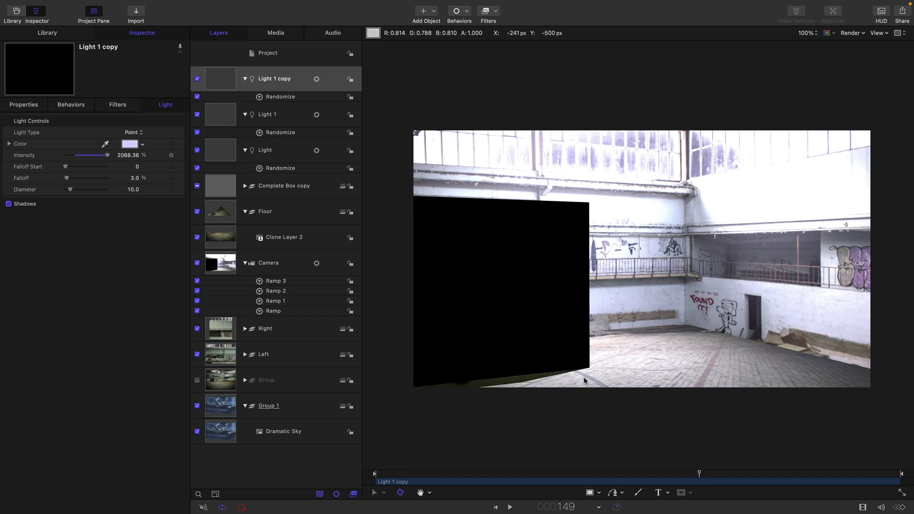
pyautogui.click(222, 116)
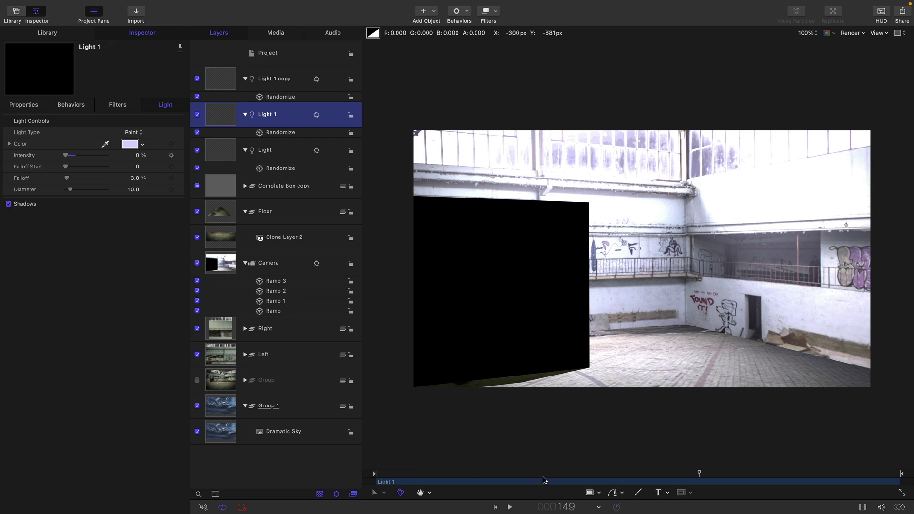
pyautogui.moveTo(541, 475); pyautogui.dragTo(718, 481)
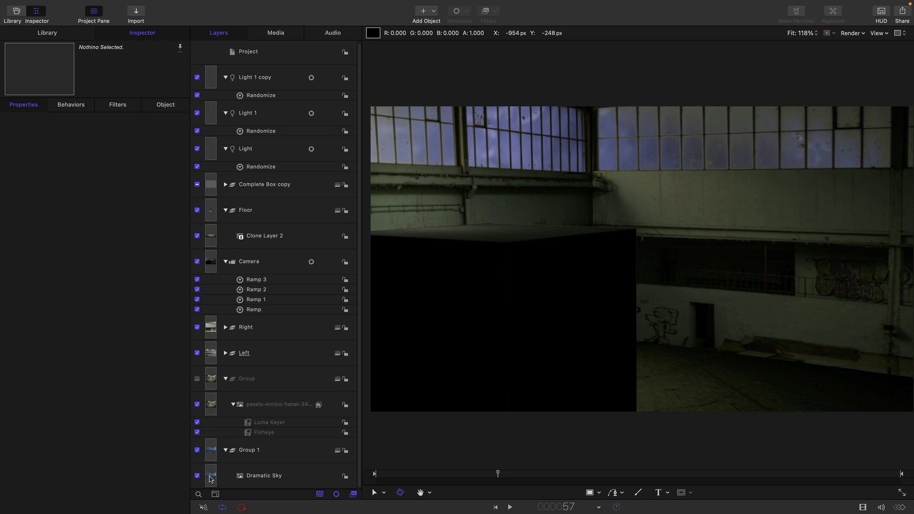
# Add a Color > Hue/Saturation filter to Dramatic Sky with Saturation -0.5.
pyautogui.click(210, 477)
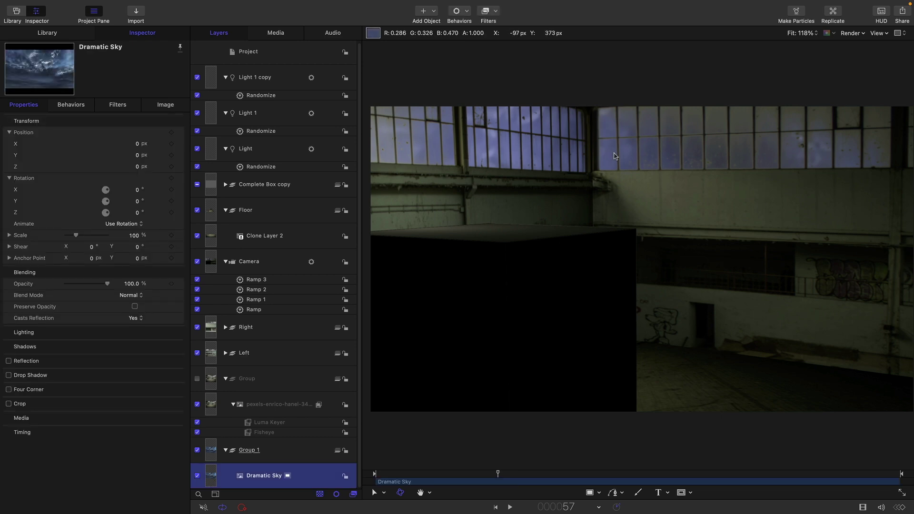
pyautogui.click(498, 11)
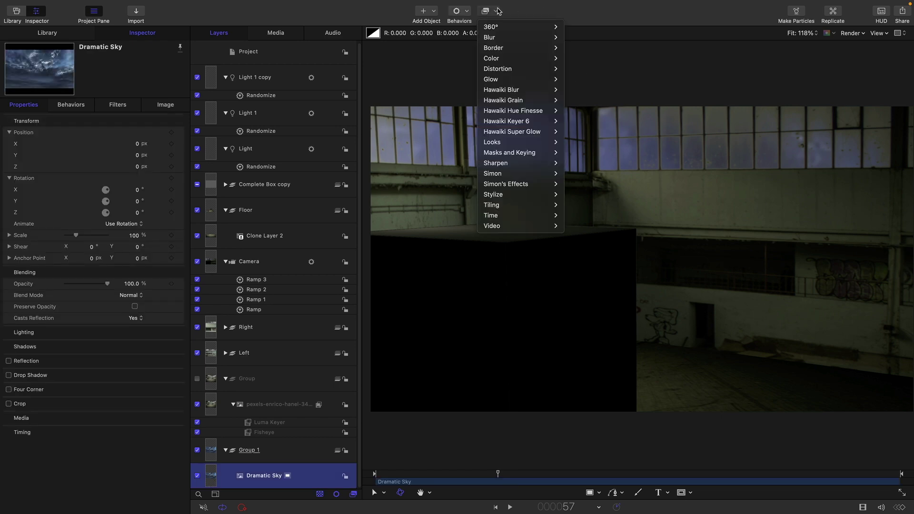
pyautogui.moveTo(505, 62)
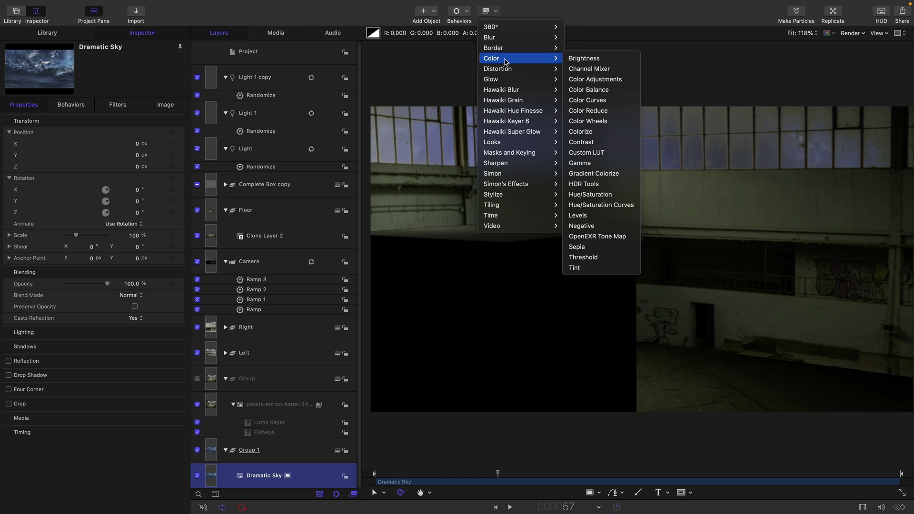
pyautogui.click(576, 195)
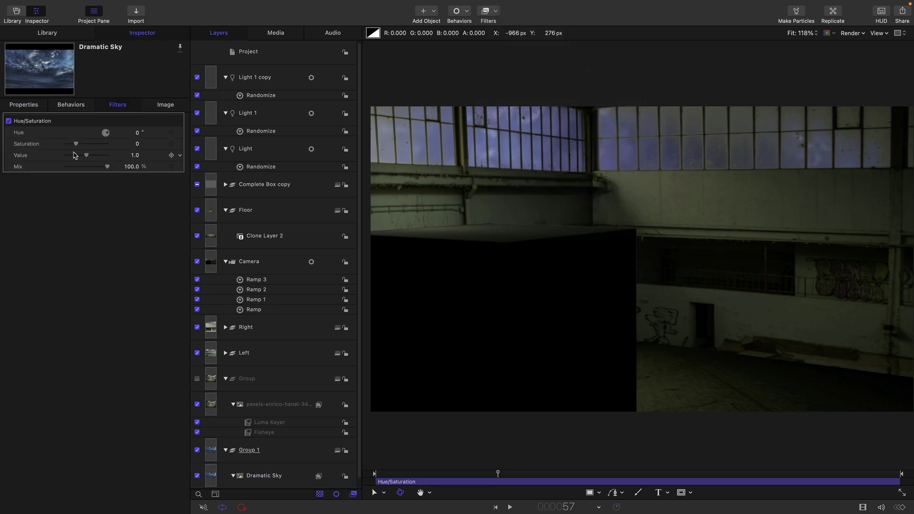
pyautogui.click(138, 145)
pyautogui.press('Tab')
# Play the animation from the start to preview the desaturated sky, then return to frame 108.
pyautogui.press('Home')
pyautogui.click(511, 507)
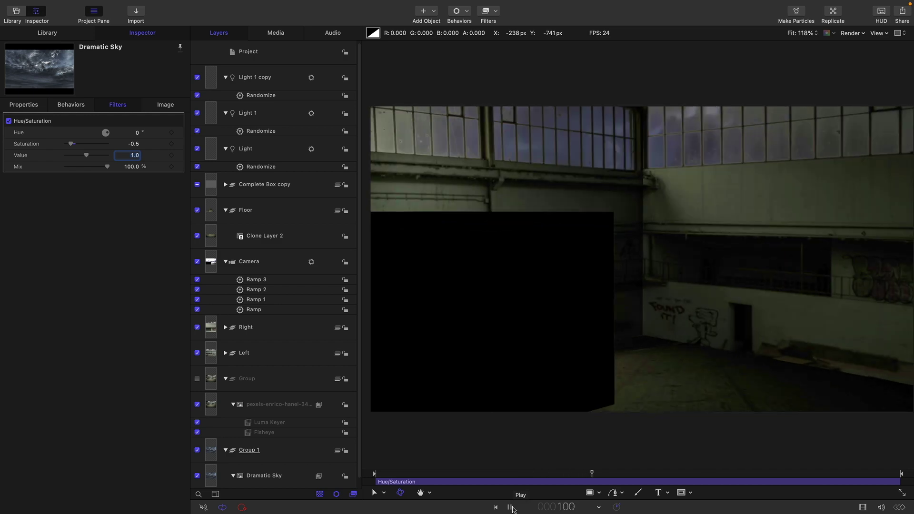
pyautogui.press('space')
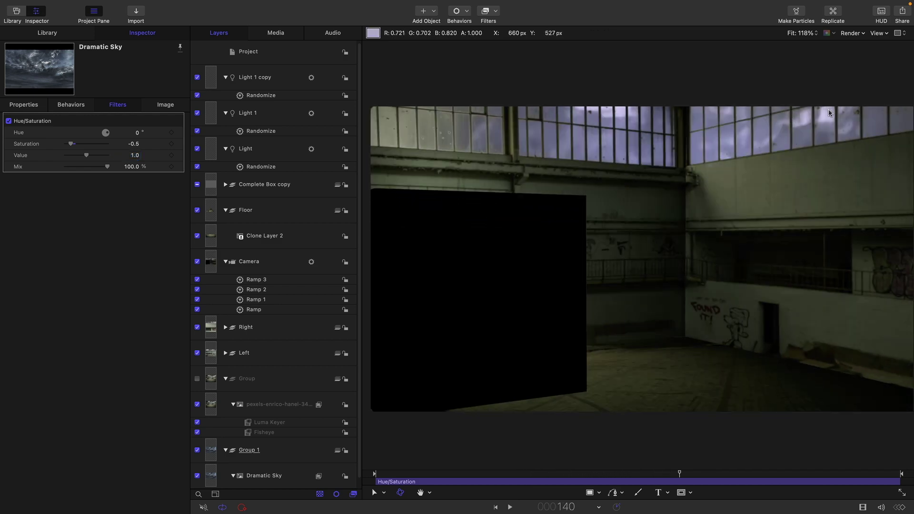
pyautogui.moveTo(679, 473); pyautogui.dragTo(752, 487)
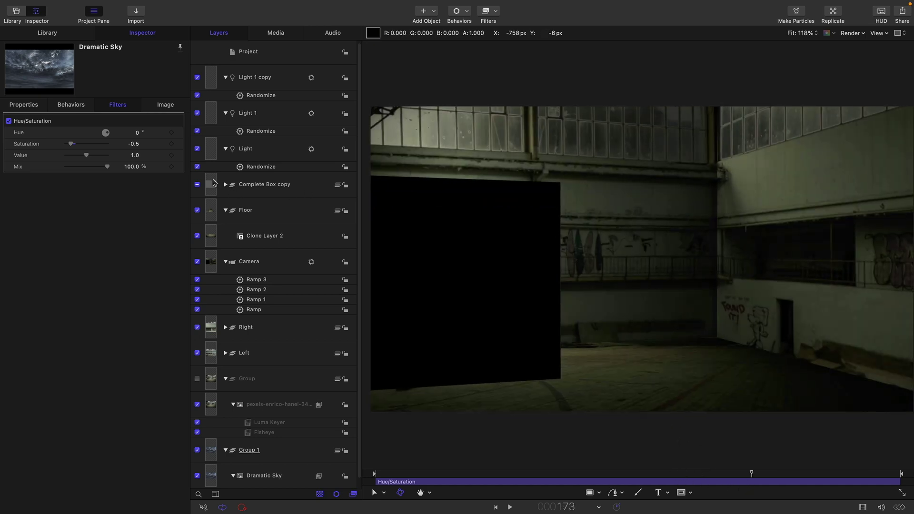
# Duplicate Complete Box copy with Cmd+D, scale the new box to 50%, and play the preview.
pyautogui.click(213, 184)
pyautogui.rightClick(216, 183)
pyautogui.click(132, 137)
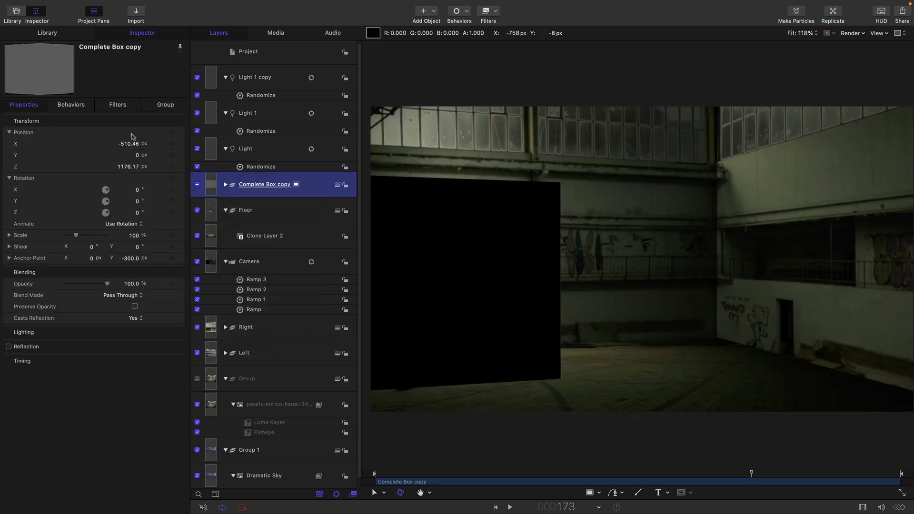
pyautogui.press('super+d')
pyautogui.click(28, 106)
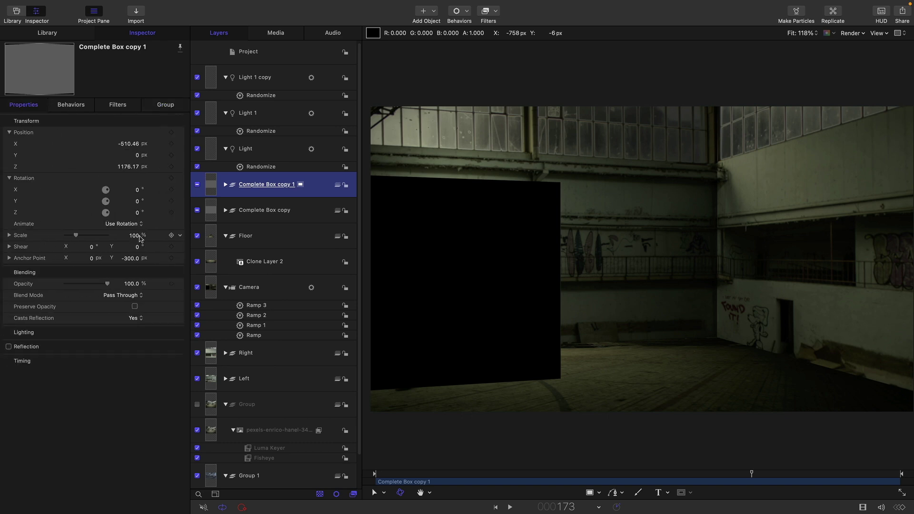
pyautogui.click(140, 236)
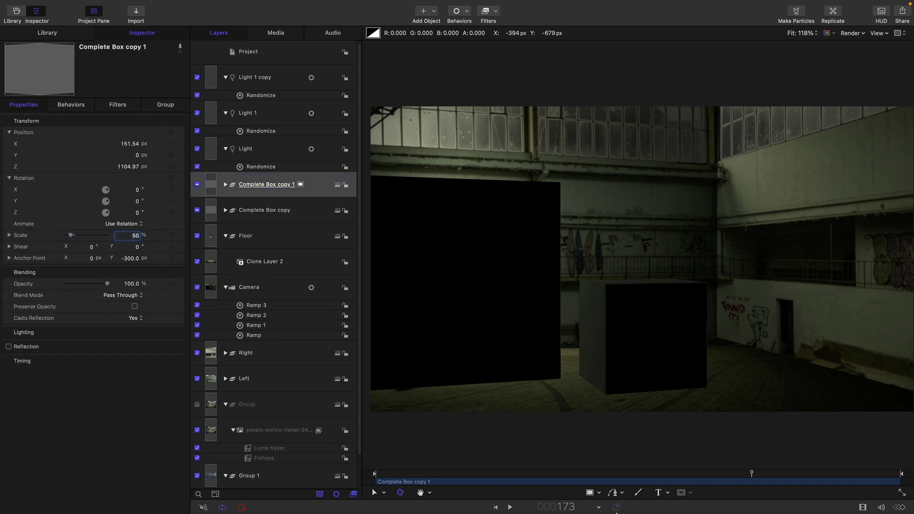
pyautogui.click(510, 507)
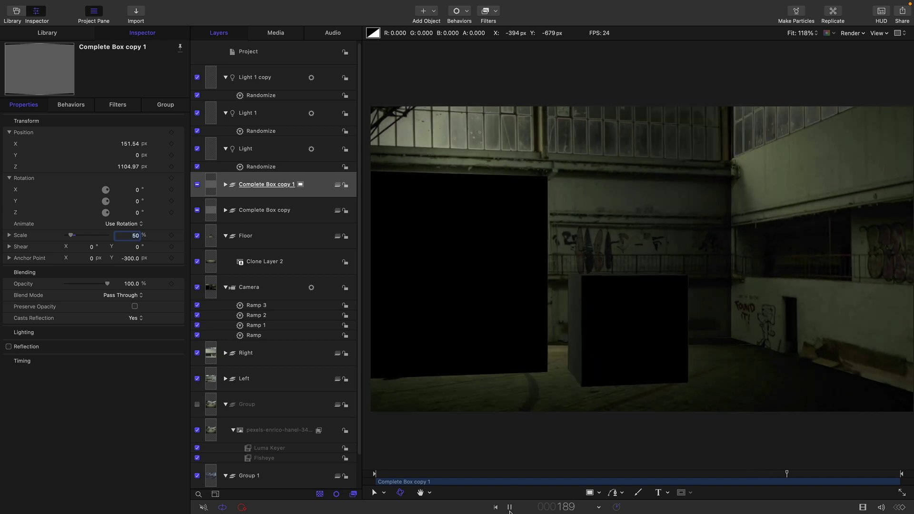